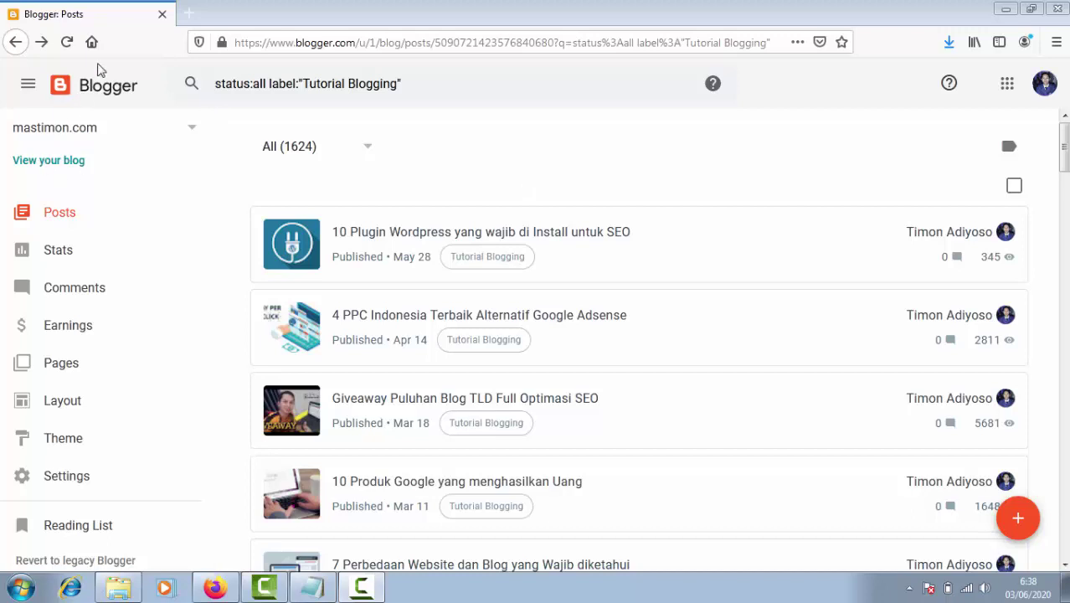
- View the live blog, and look at the post "10 Plugin Wordpress yang wajib di Install untuk SEO" in the editor
click(42, 170)
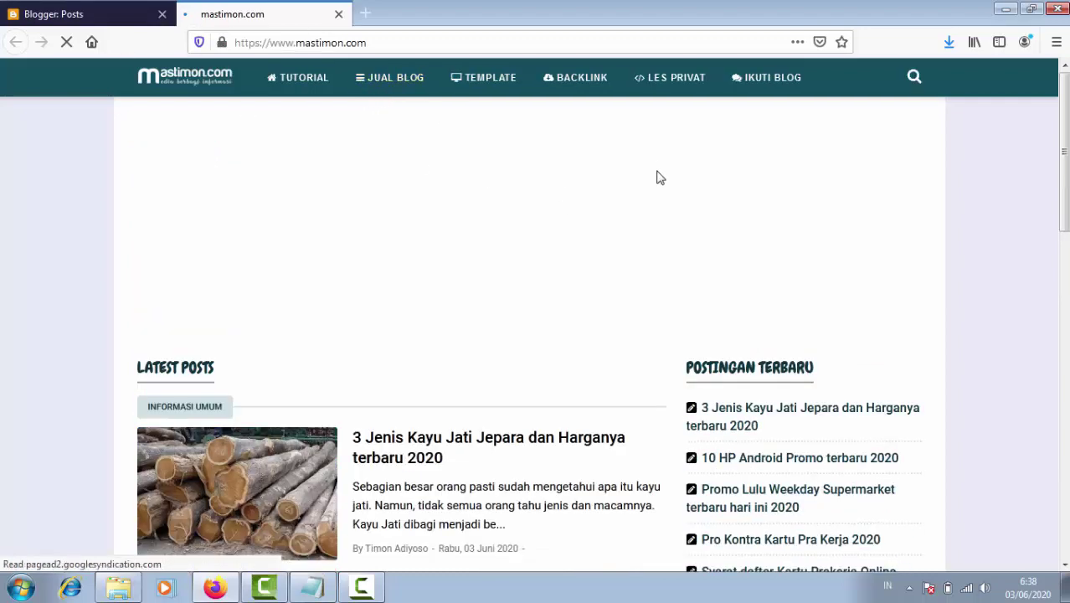
click(90, 13)
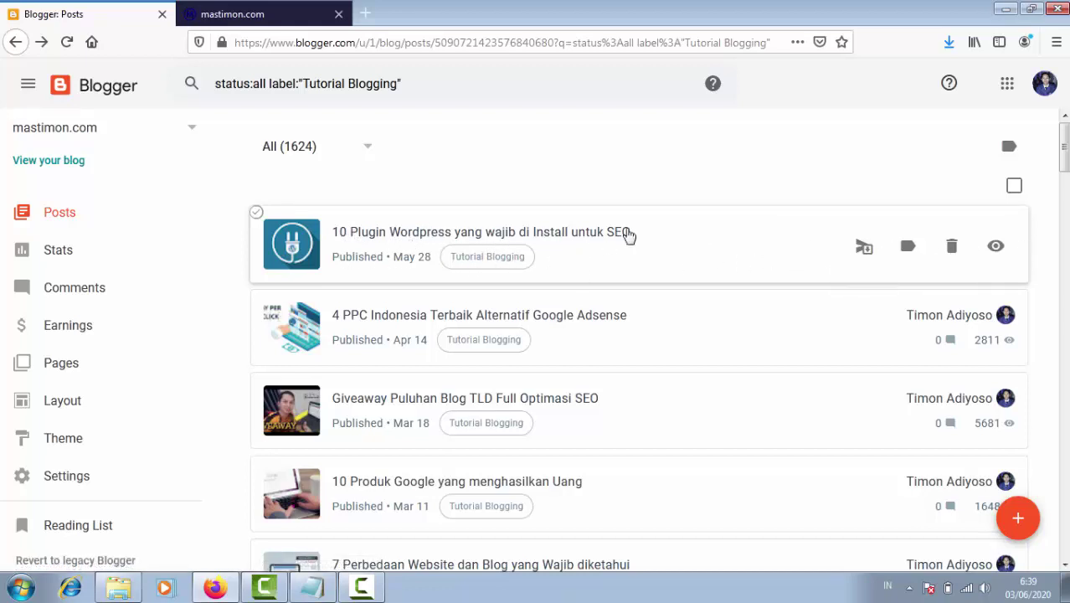
click(366, 237)
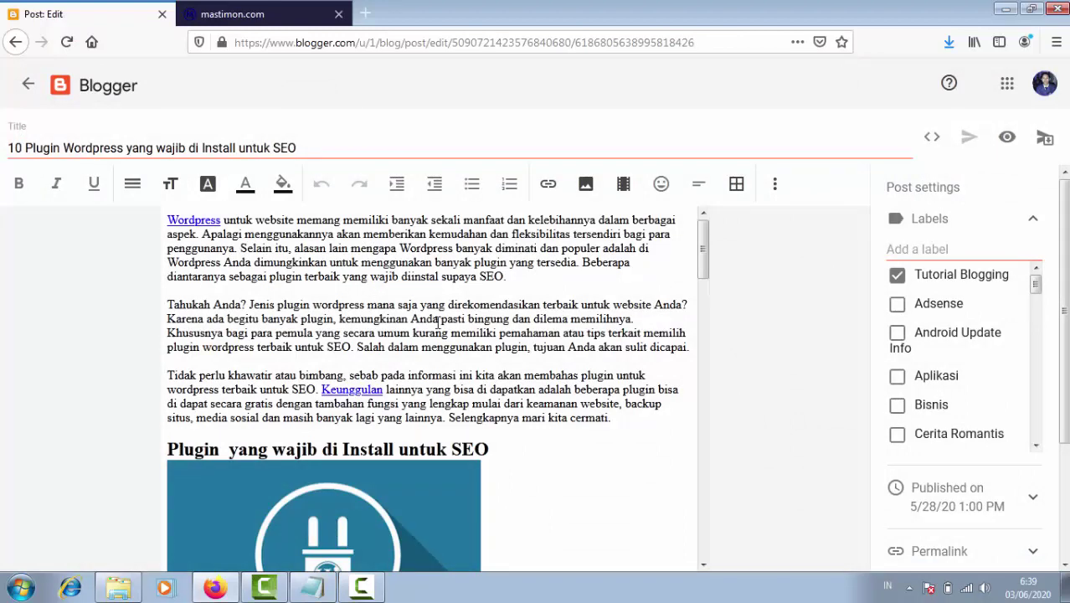
click(28, 85)
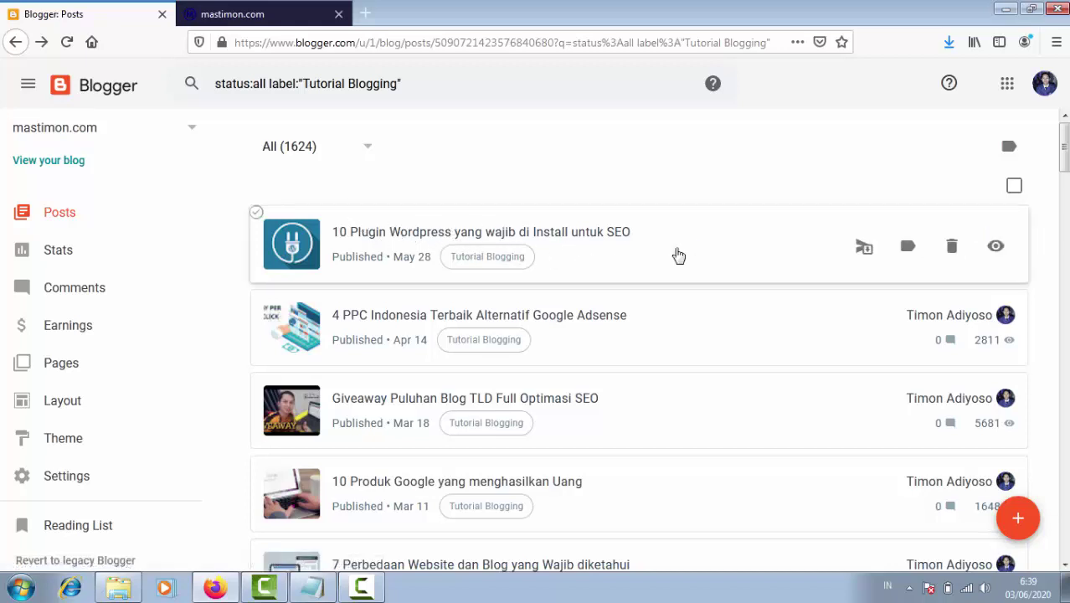
click(906, 250)
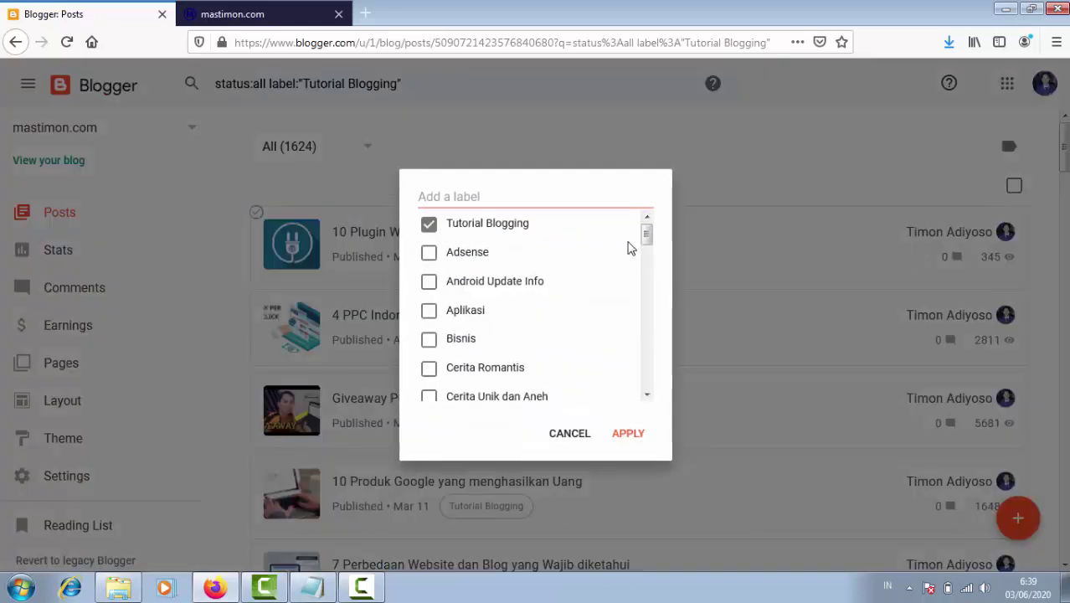
click(430, 256)
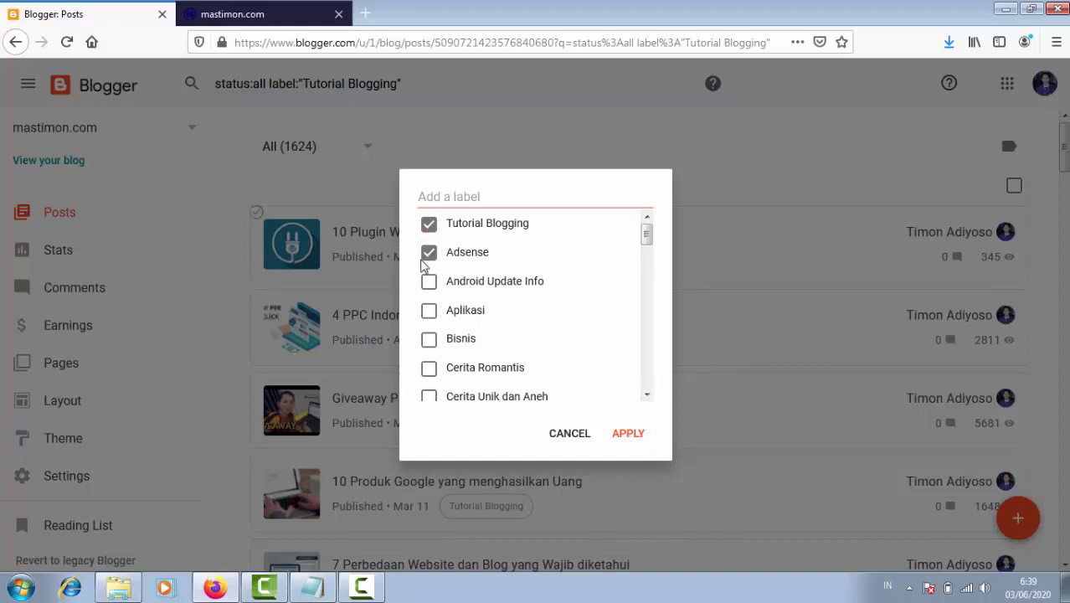
click(429, 253)
click(569, 432)
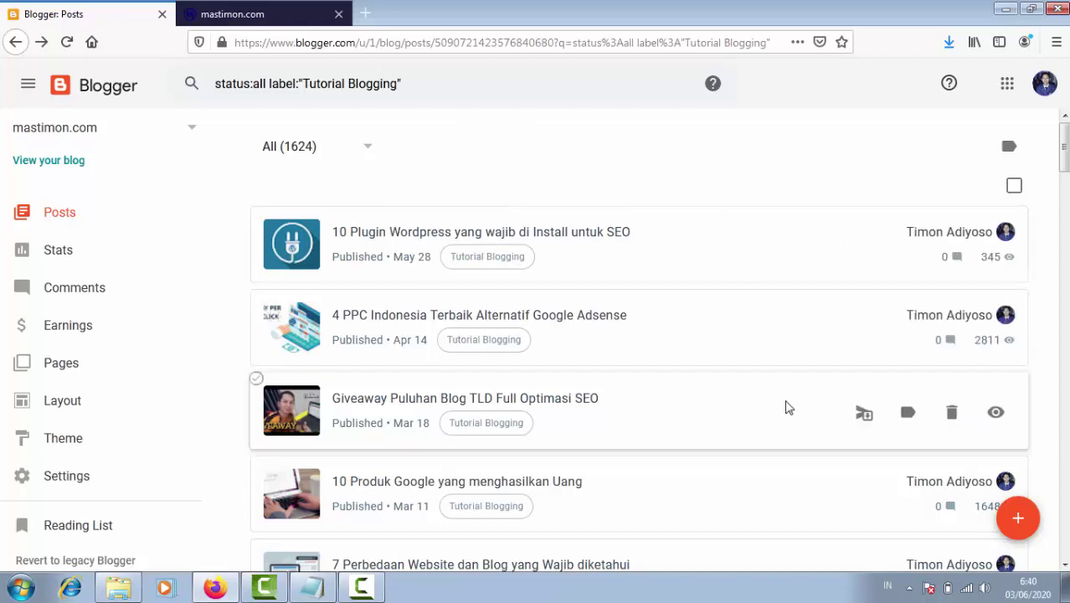
- Create a new blog post and look through its post settings from Labels to Options
click(1021, 521)
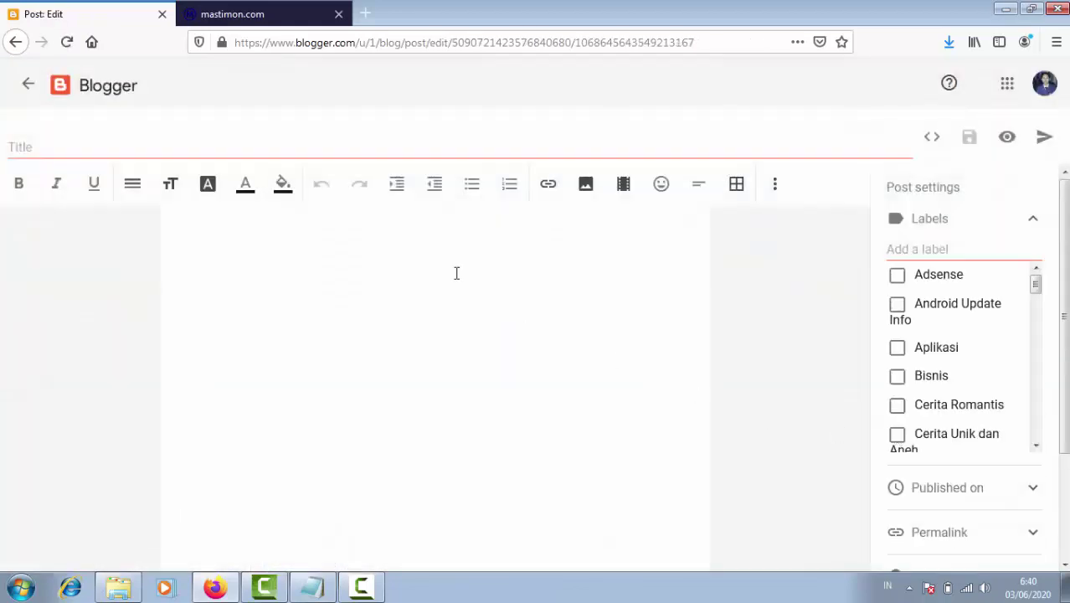
scroll(1061, 255, down, 3)
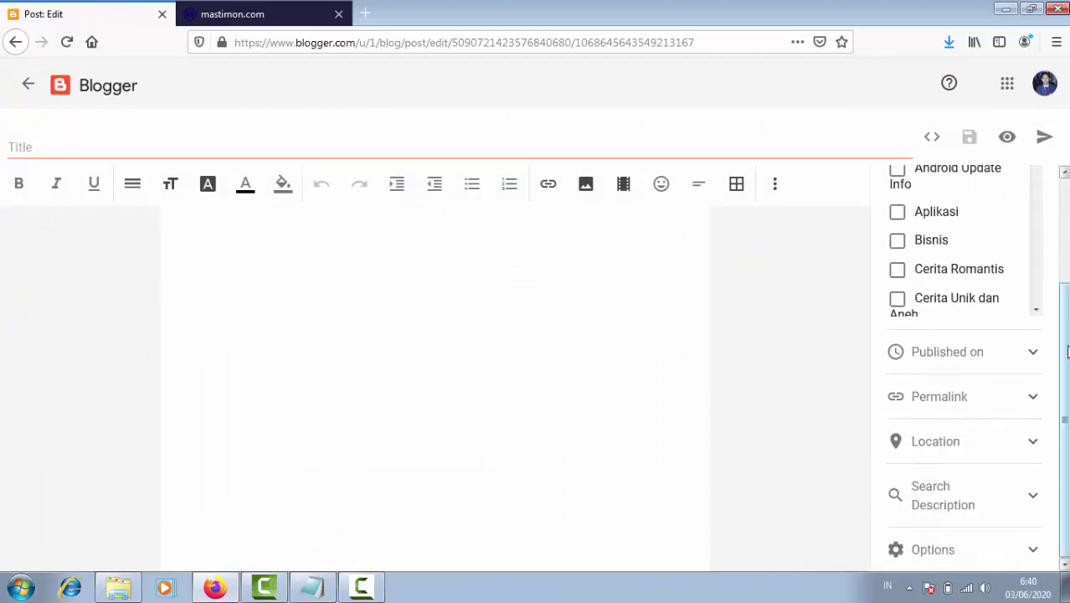
scroll(1066, 352, up, 2)
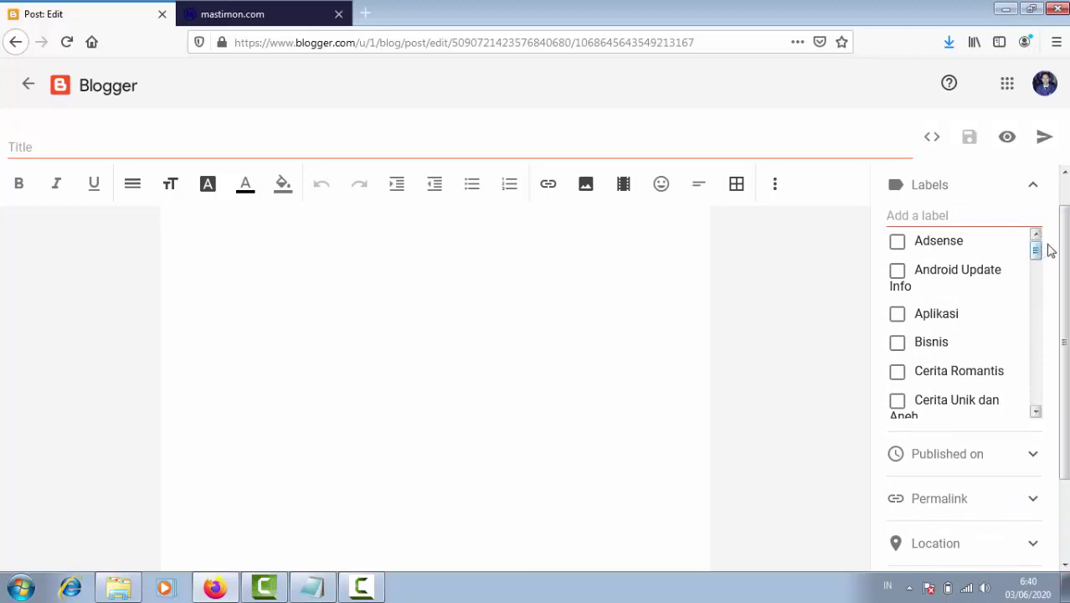
scroll(1063, 240, up, 1)
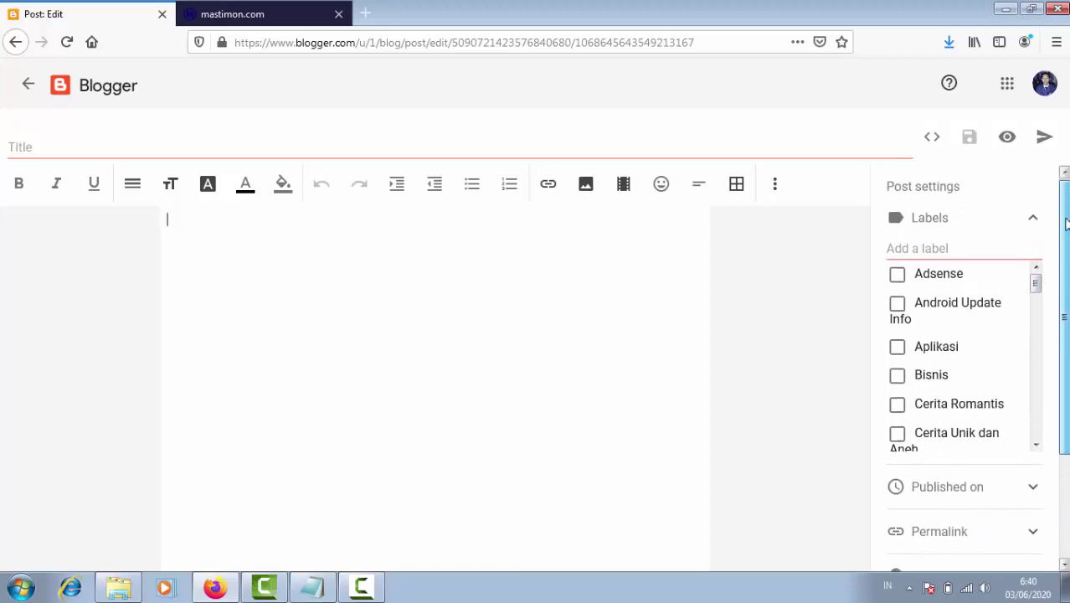
scroll(1063, 240, down, 2)
scroll(971, 369, down, 2)
scroll(962, 359, down, 1)
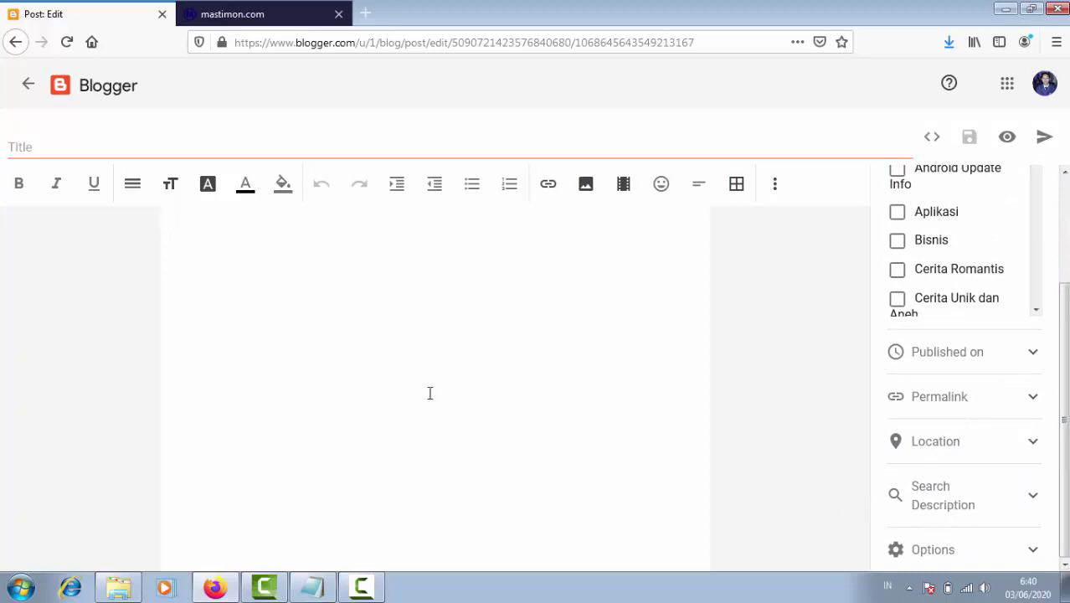
- Examine the additional formatting options available in the empty post's editor
click(47, 144)
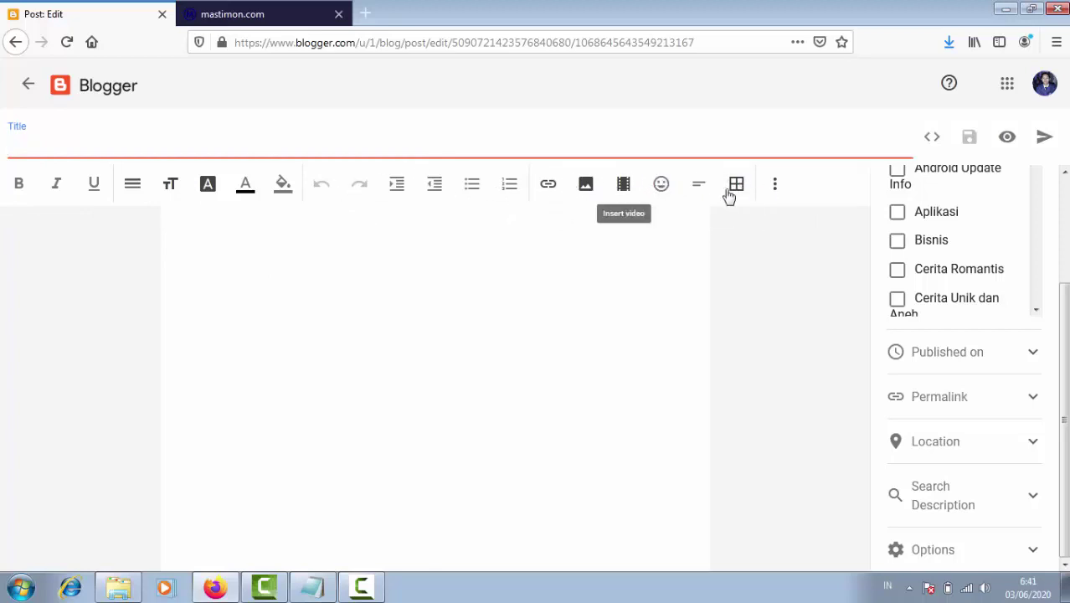
click(775, 189)
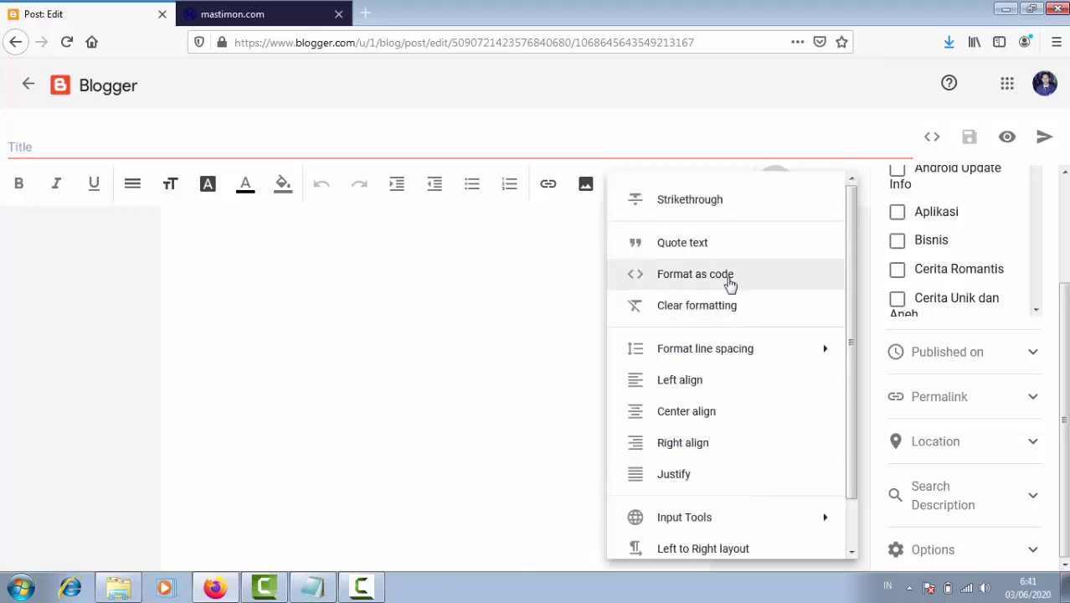
scroll(755, 419, down, 1)
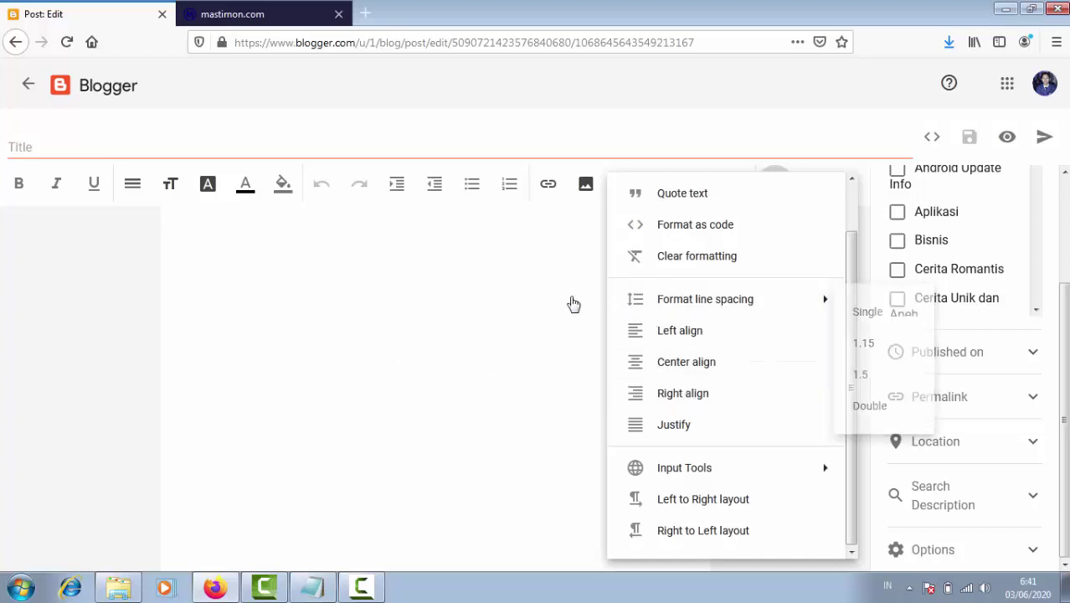
click(349, 287)
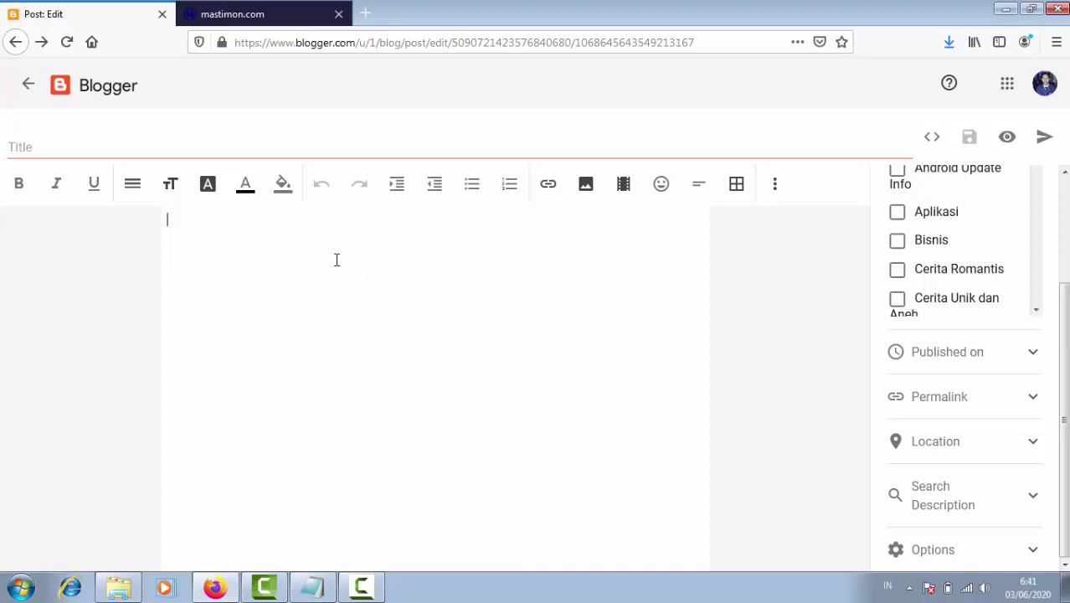
click(117, 148)
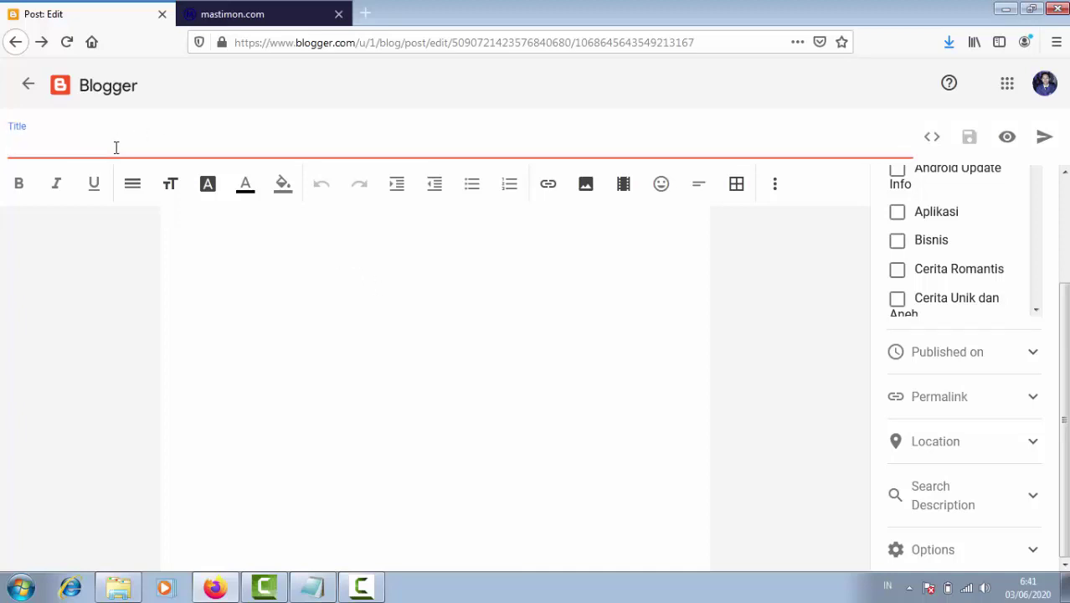
click(296, 286)
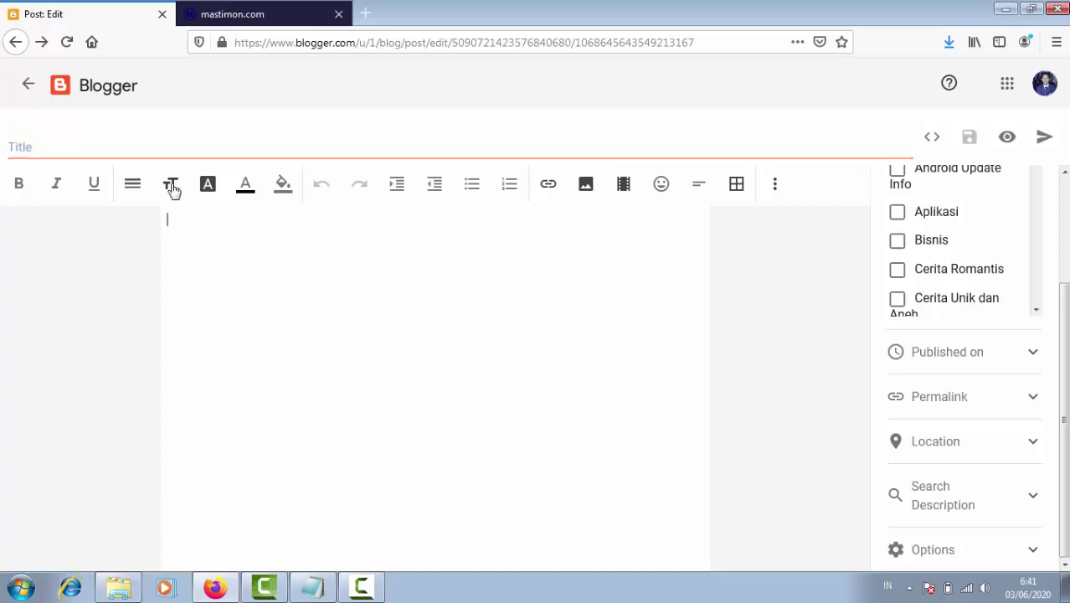
- Copy "10 Kesalahan dalam membuat CV Lamaran Kerja yang harus dihindari" from the Word file's name in Downloads, without "(OK)", leaving the file name unchanged
click(116, 589)
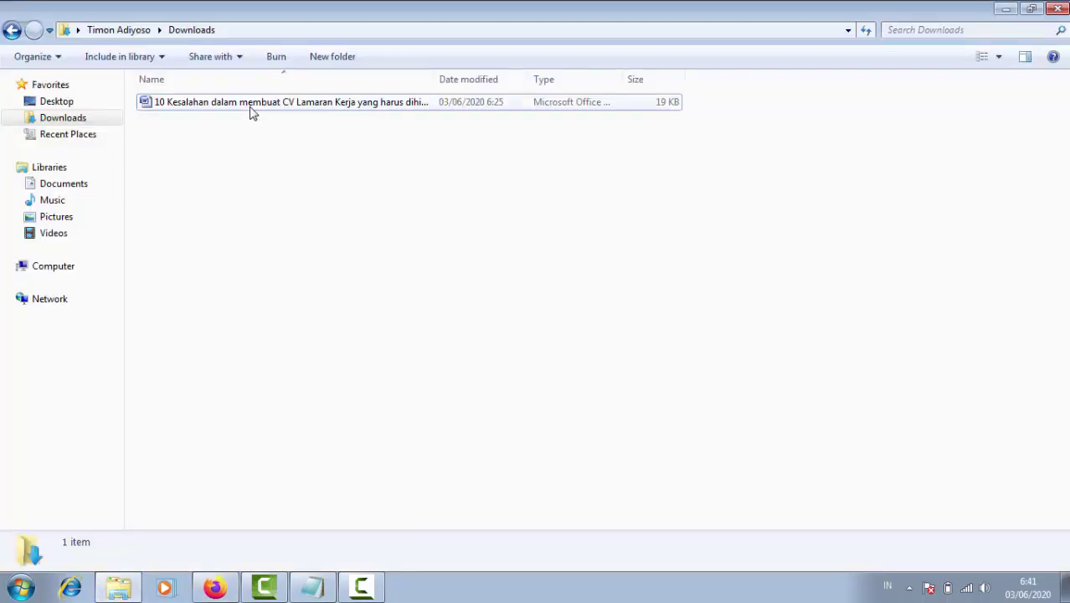
click(252, 103)
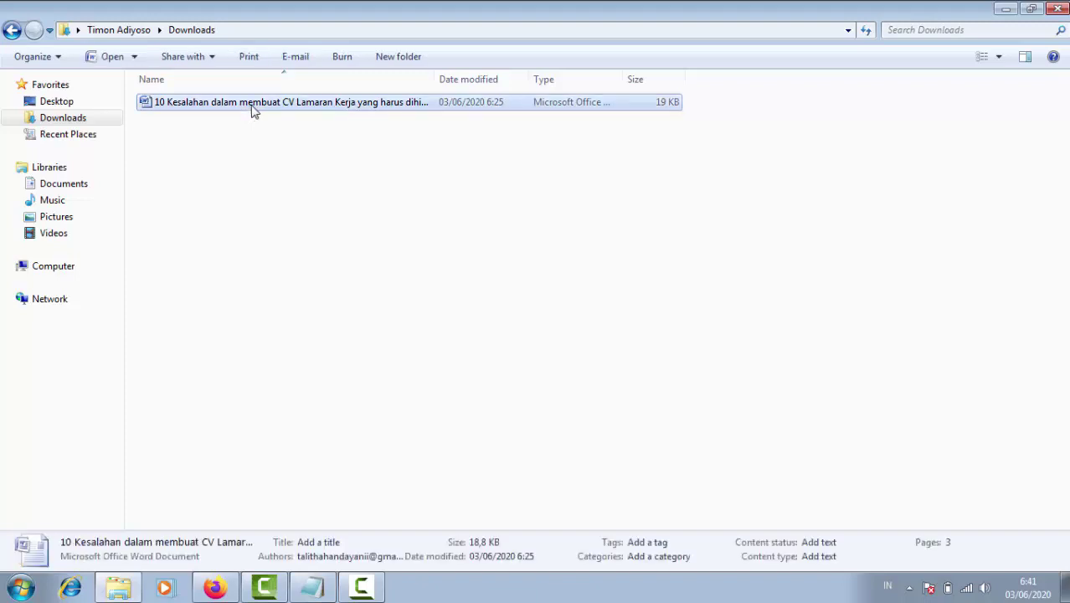
click(254, 107)
click(248, 104)
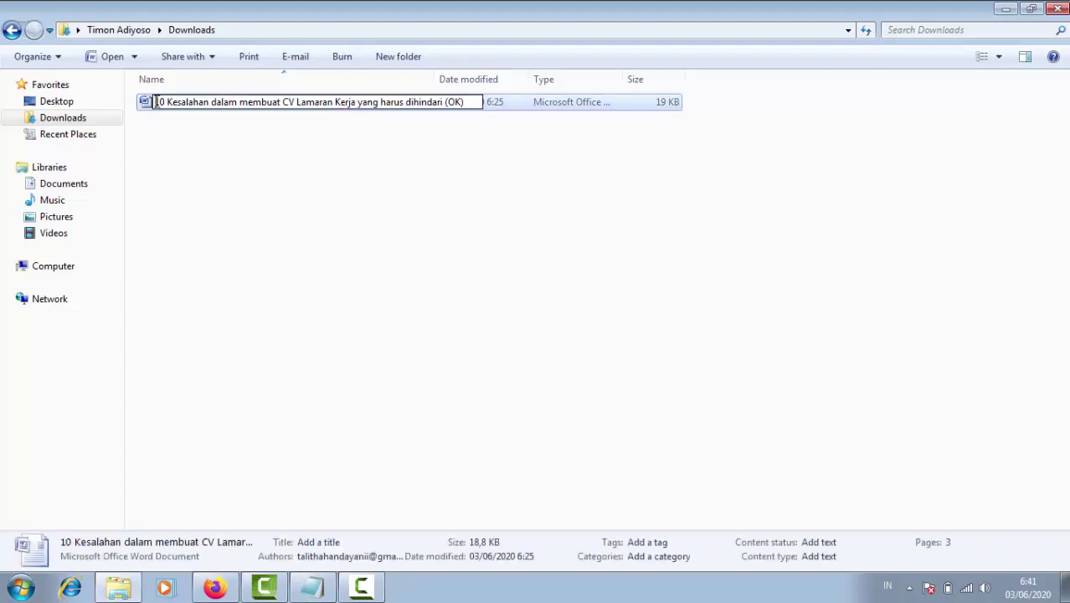
drag(154, 101, 444, 103)
key(ctrl+c)
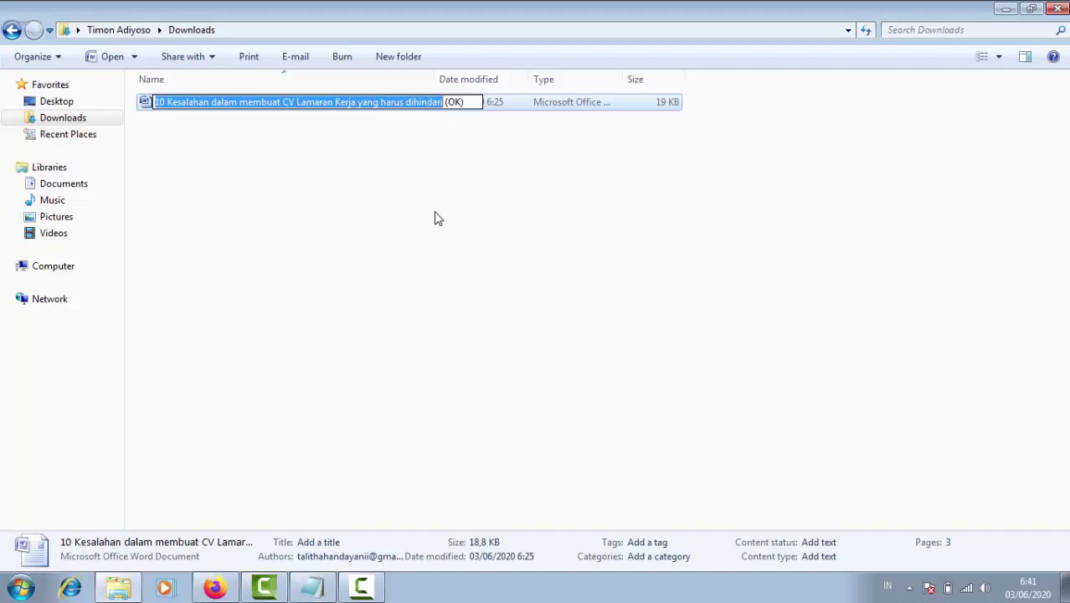
key(Escape)
- Open the CV article's document in Word and enlarge its text to a readable size
key(Return)
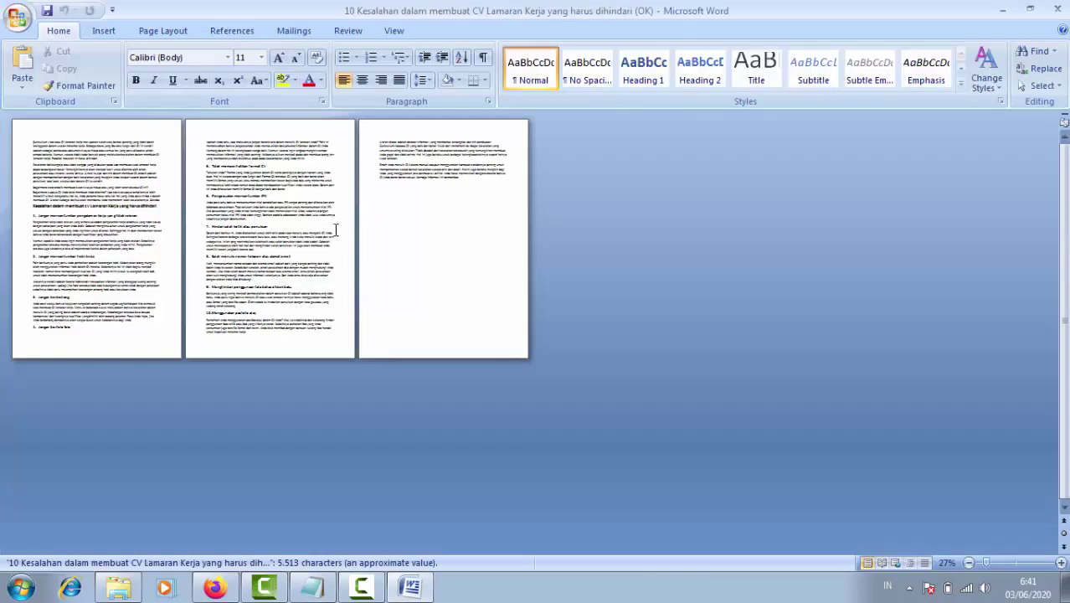
scroll(317, 241, up, 2)
scroll(317, 240, up, 3)
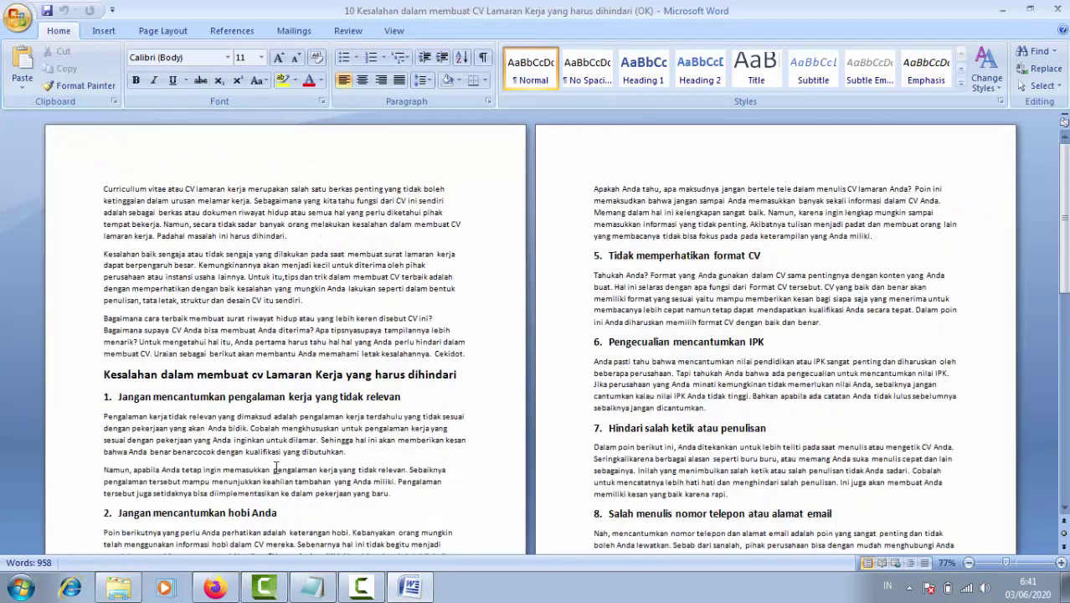
- Switch to the new Blogger post in Firefox and paste the copied article title as its title
click(214, 588)
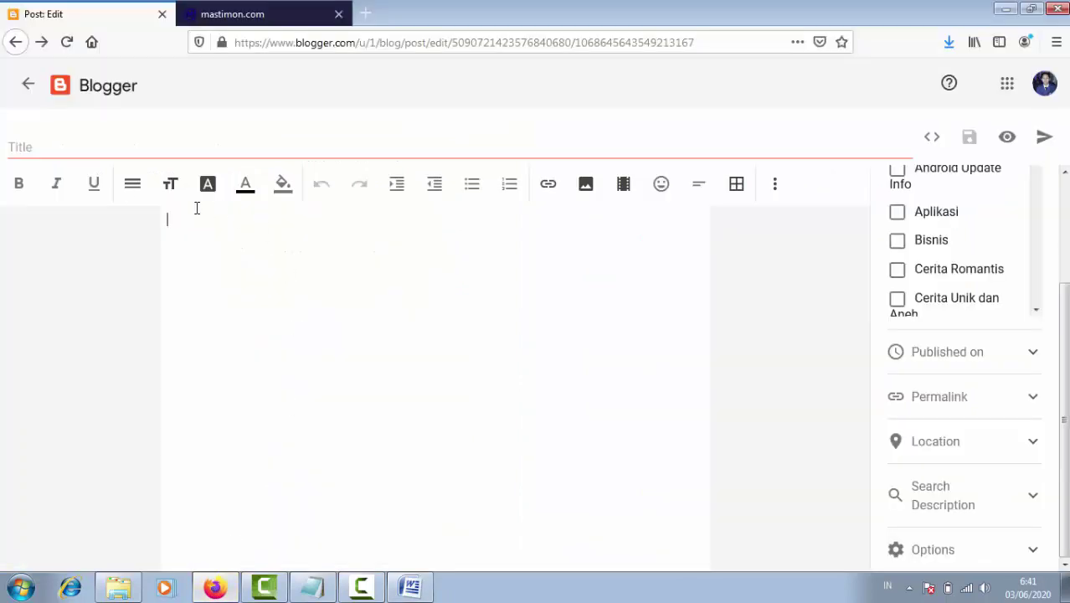
click(65, 151)
right_click(66, 149)
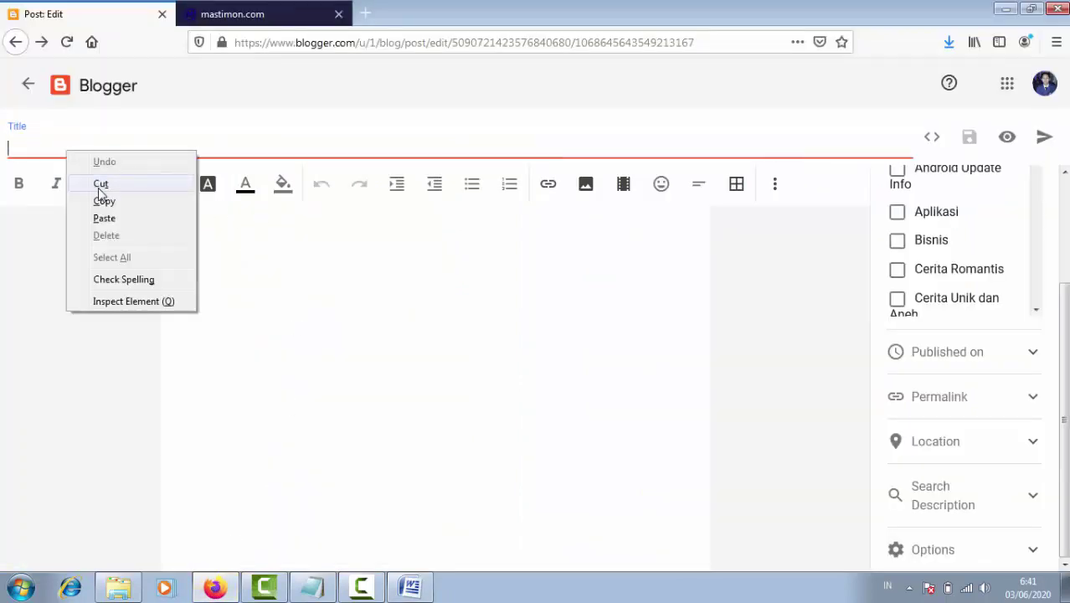
click(105, 219)
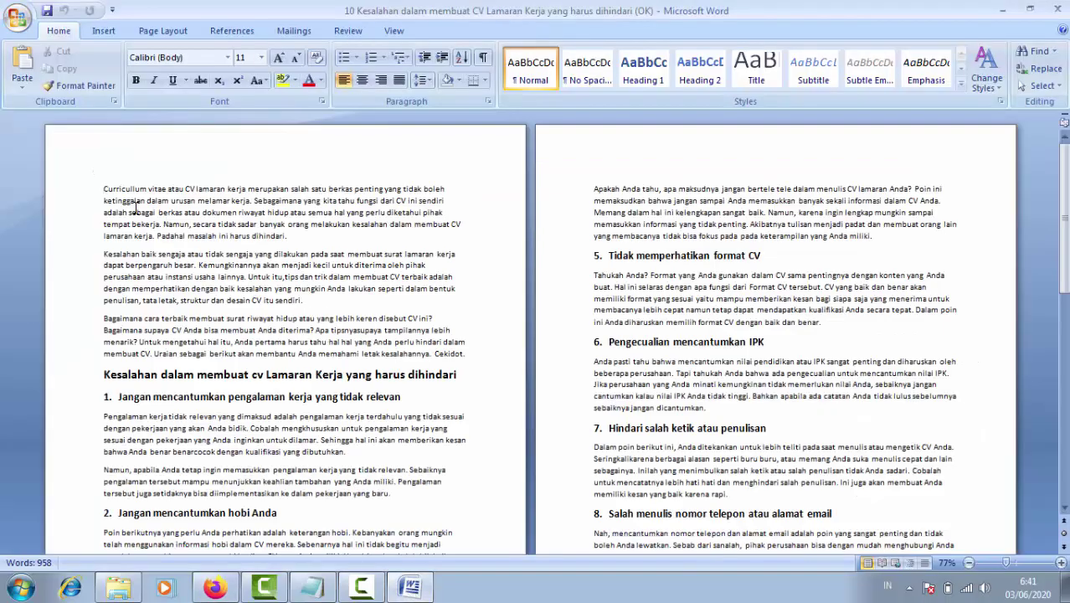
- Copy the entire article text from the Word document, from the opening paragraph to the closing one
drag(98, 186, 365, 511)
scroll(278, 329, down, 2)
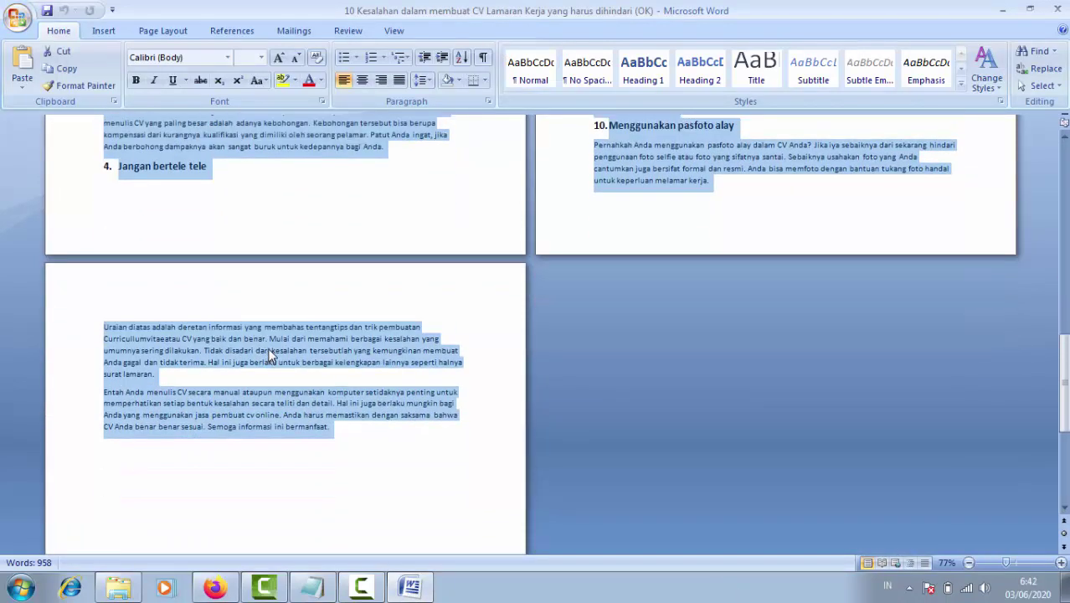
right_click(268, 348)
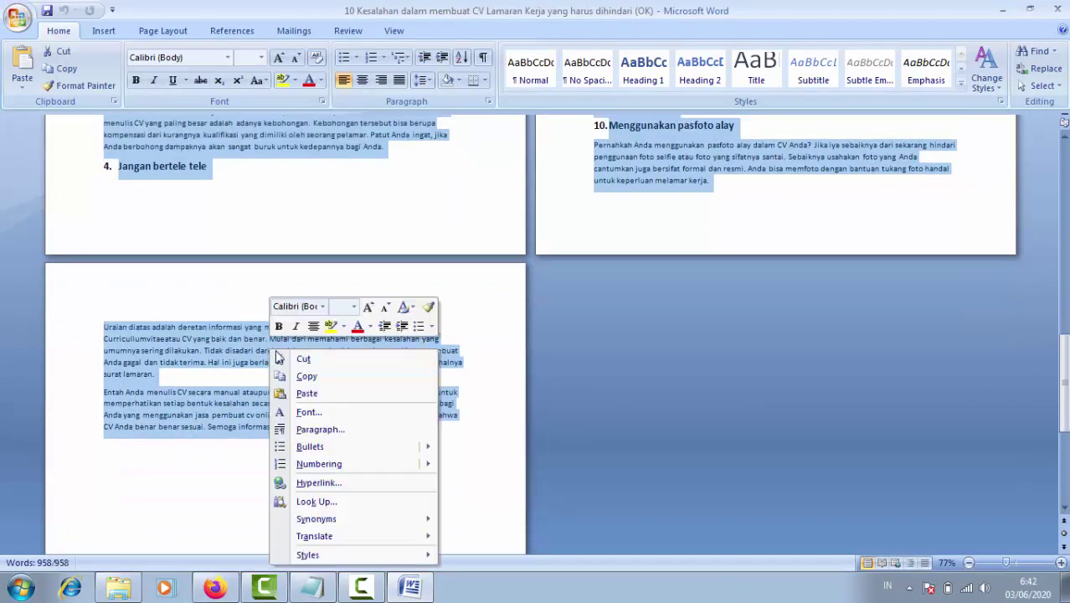
click(310, 378)
scroll(202, 449, down, 1)
- Open a new maximized Notepad window and paste the copied article text into it
click(18, 588)
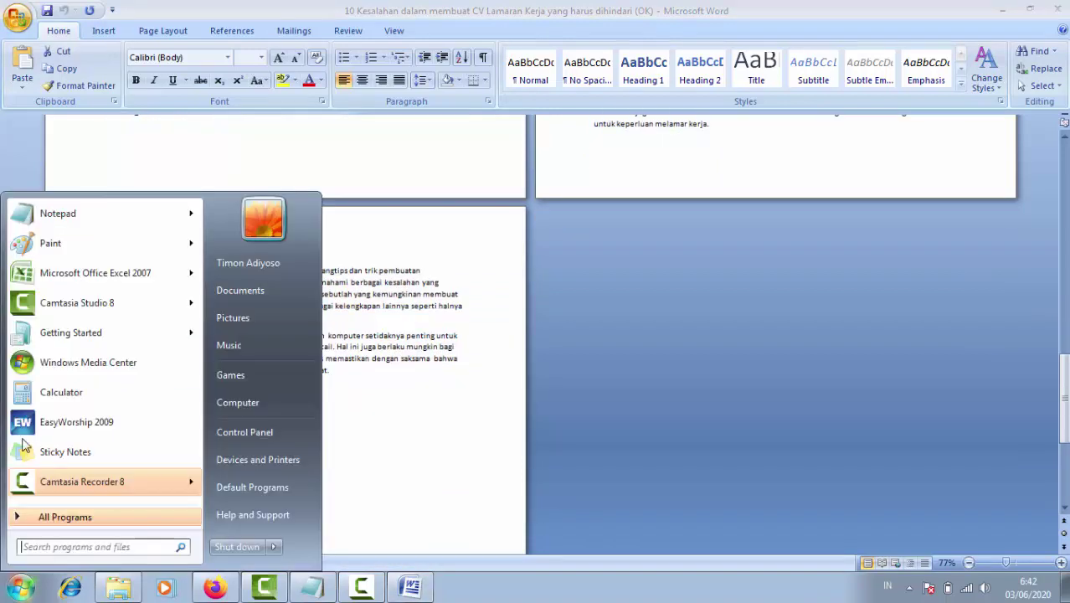
click(75, 214)
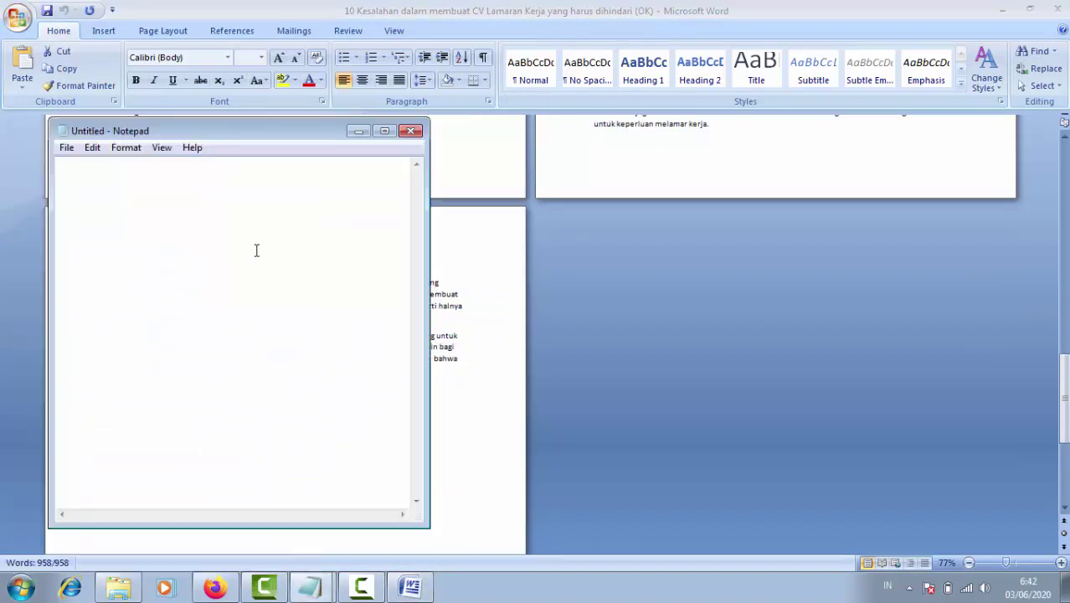
click(383, 134)
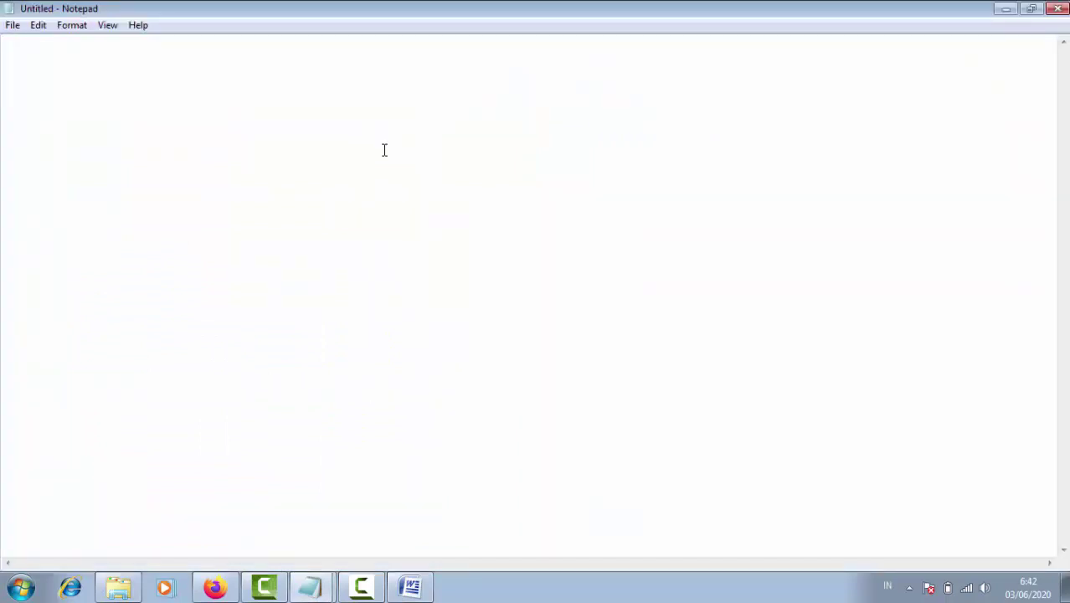
right_click(51, 65)
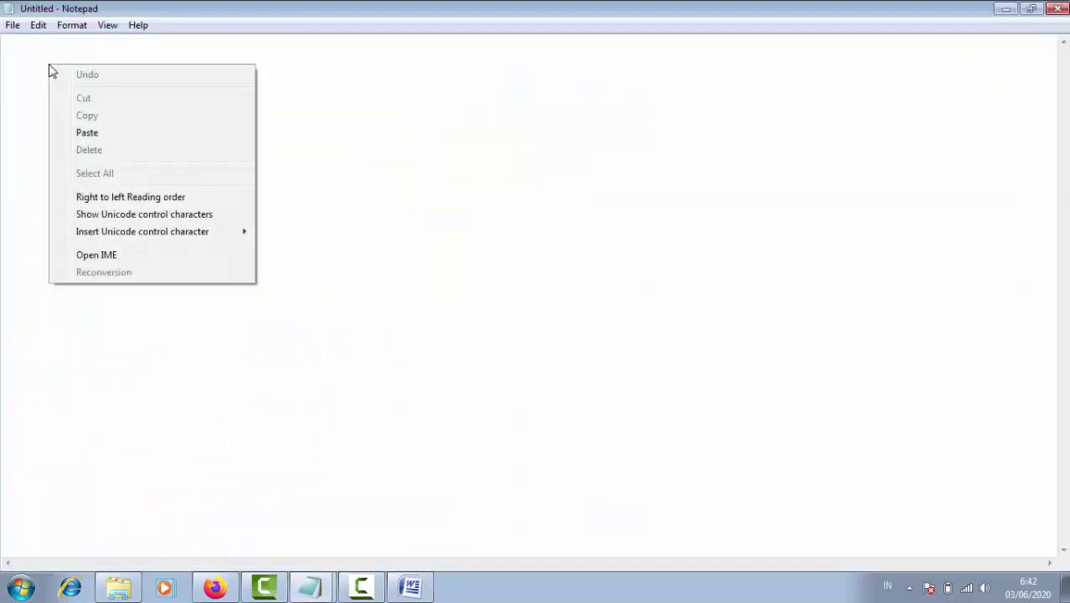
click(87, 132)
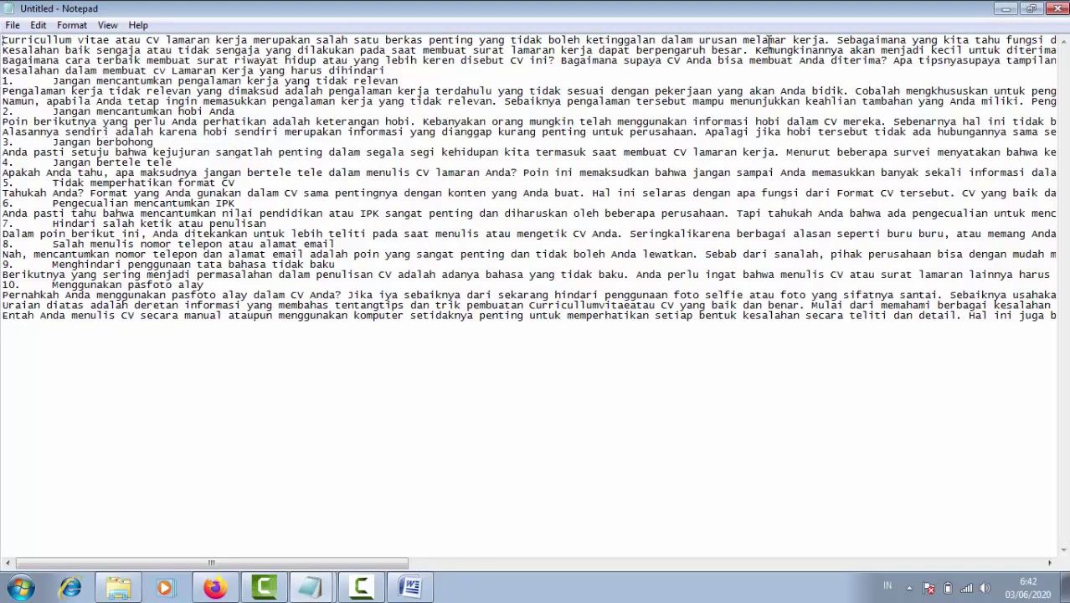
- Insert a blank line between all paragraphs and numbered headings of the article, from the opening paragraph to the closing one
key(Down)
key(Return)
key(Down)
key(Return)
key(Down)
key(Return)
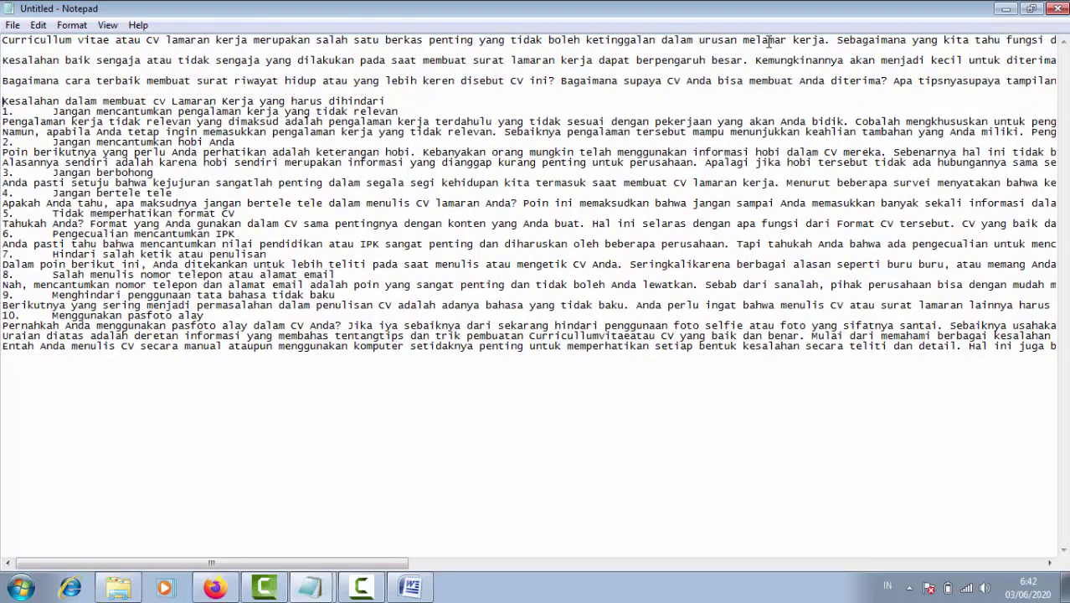
key(Down)
key(Return)
key(Down)
key(Return)
key(Down)
key(Return)
key(Down)
key(Return)
key(Down)
key(Return)
key(Down)
key(Return)
key(Down)
key(Return)
key(Down)
key(Return)
key(Down)
key(Return)
key(Down)
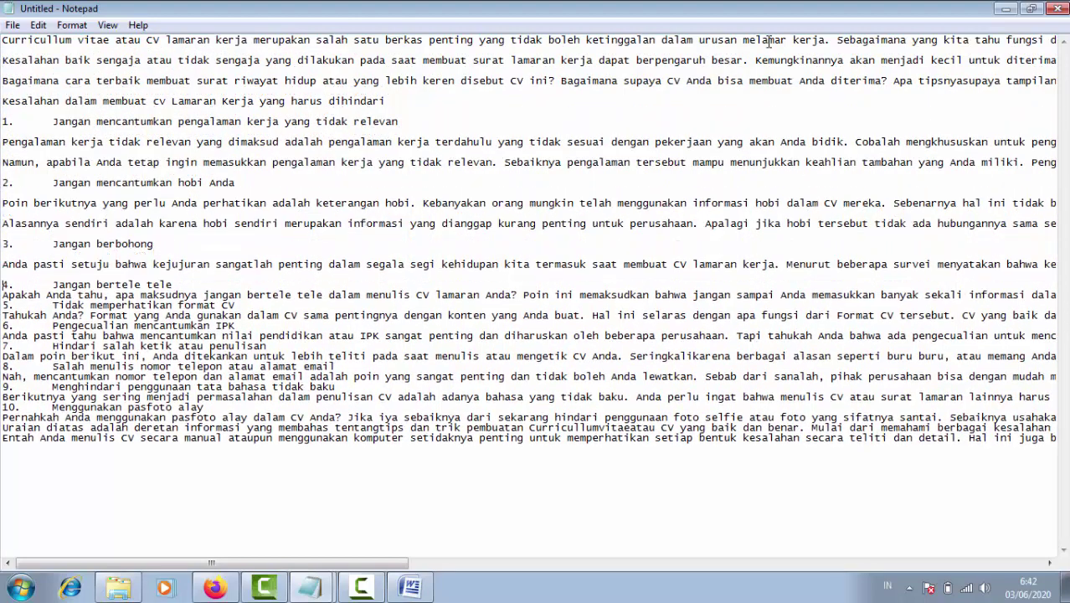
key(Return)
key(Down)
key(Return)
key(Down)
key(Return)
key(Down)
key(Return)
key(Down)
key(Return)
key(Down)
key(Return)
key(Down)
key(Return)
key(Down)
key(Return)
key(Down)
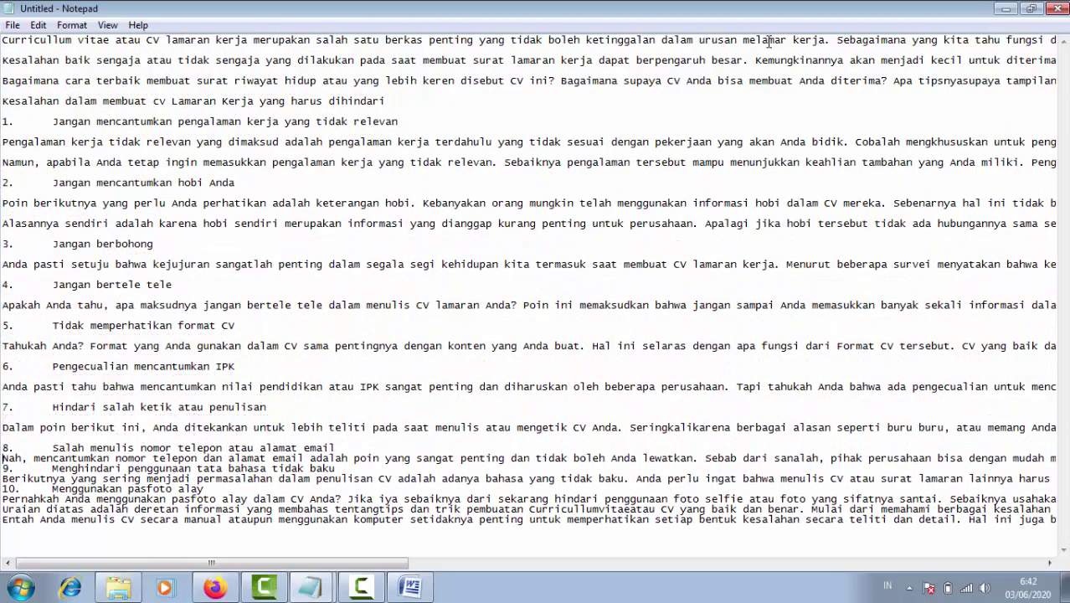
key(Return)
key(Down)
key(Return)
key(Down)
key(Return)
key(Down)
key(Return)
key(Down)
key(Return)
key(Down)
key(Return)
key(Down)
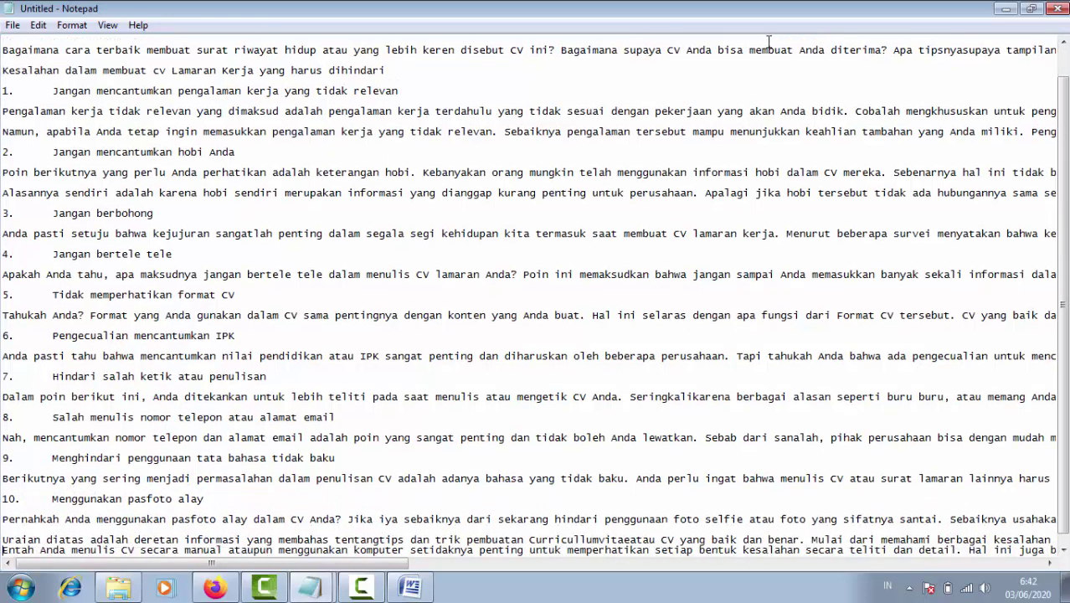
key(Return)
key(Down)
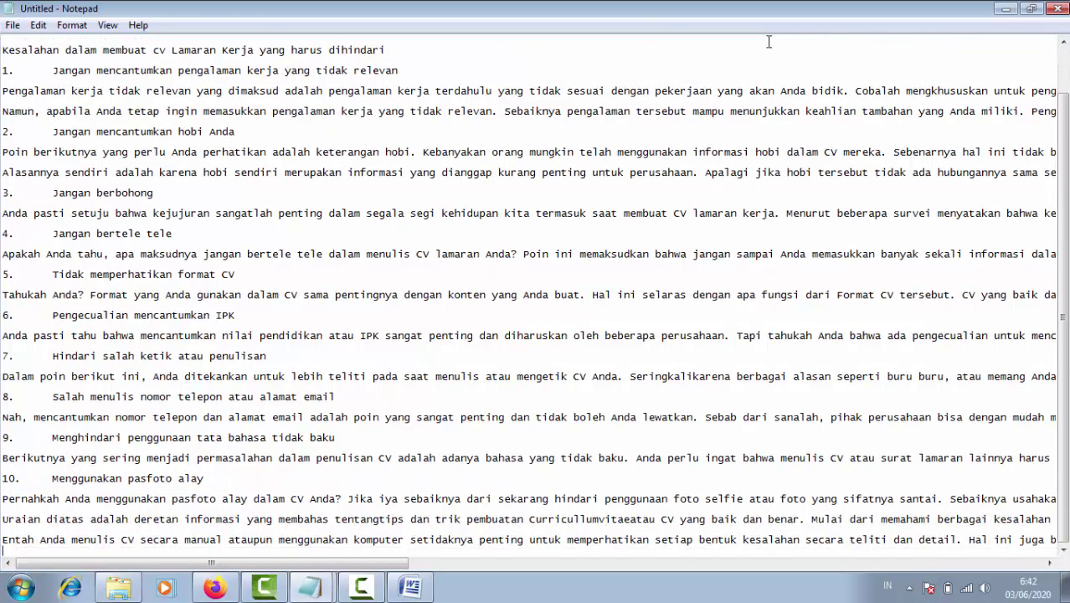
- Replace the wide gap after each number in headings 10 to 1 with a single space, working from the bottom up
key(ctrl+End)
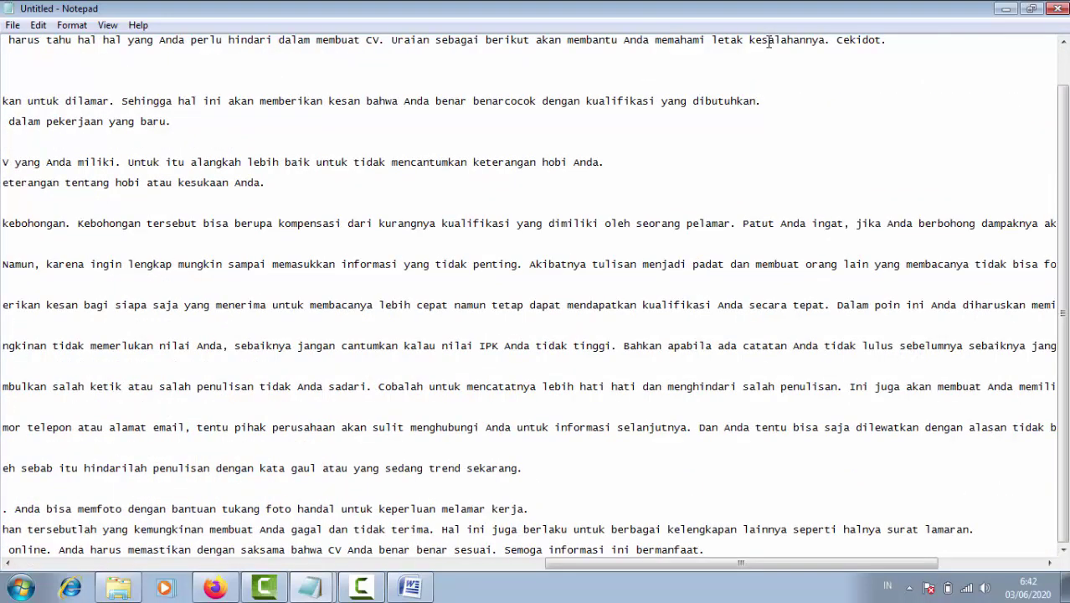
key(Up)
key(Home)
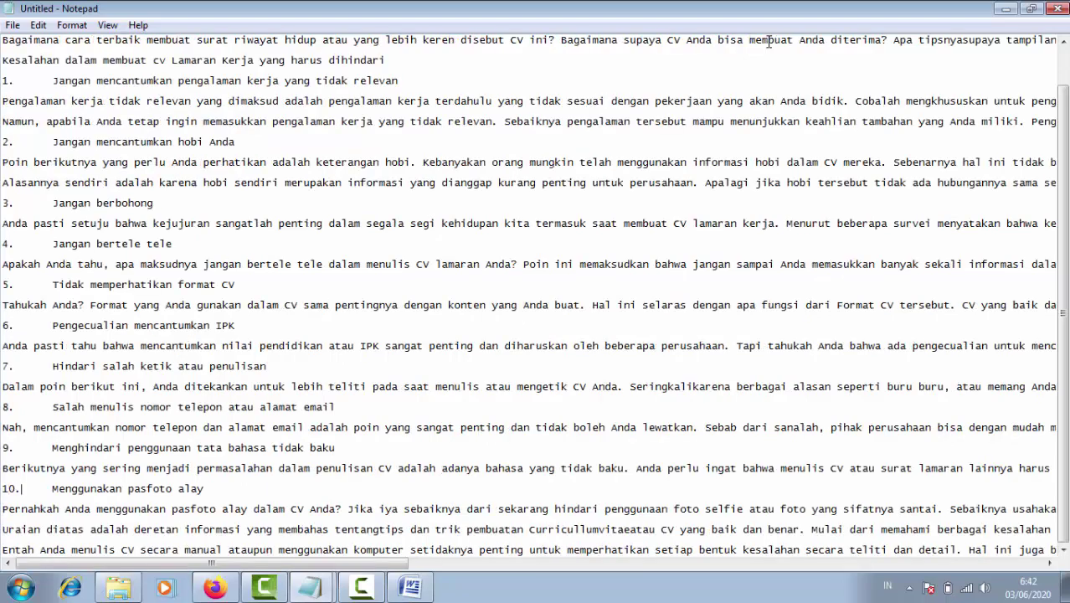
key(Delete)
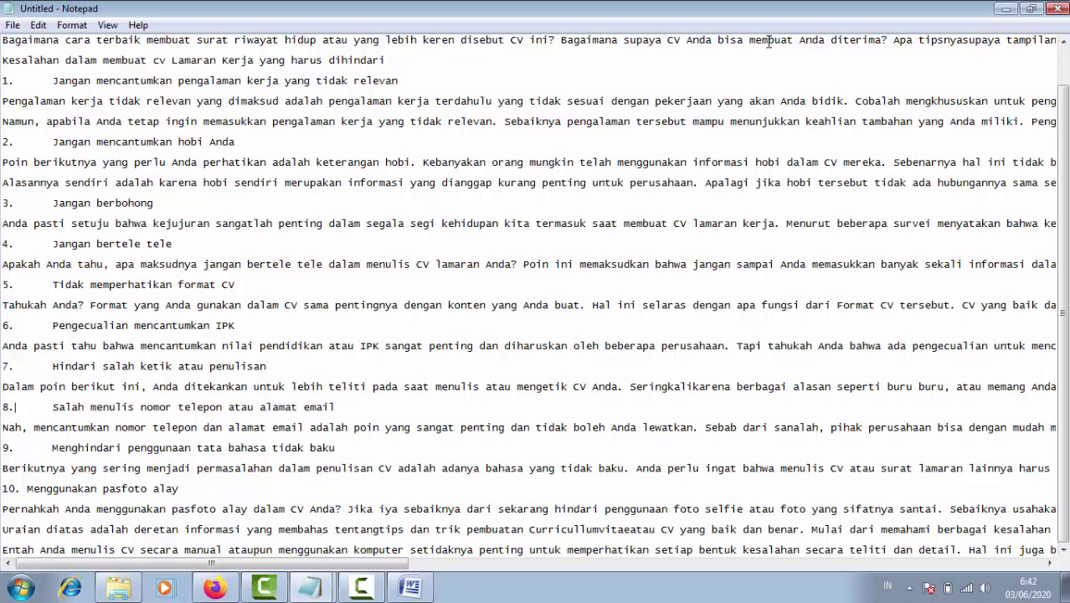
key(Delete)
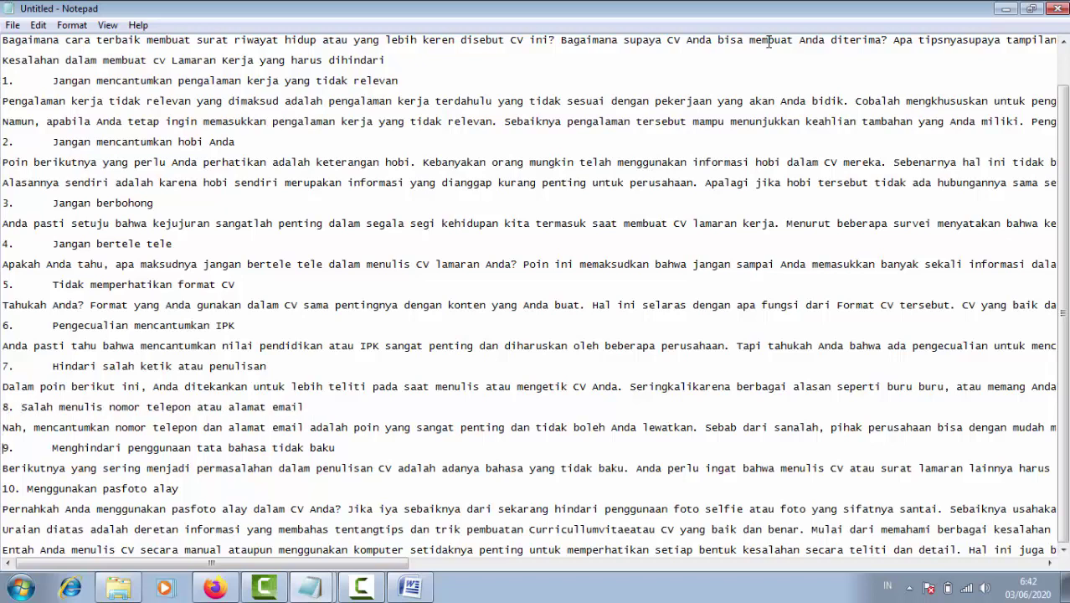
key(Delete)
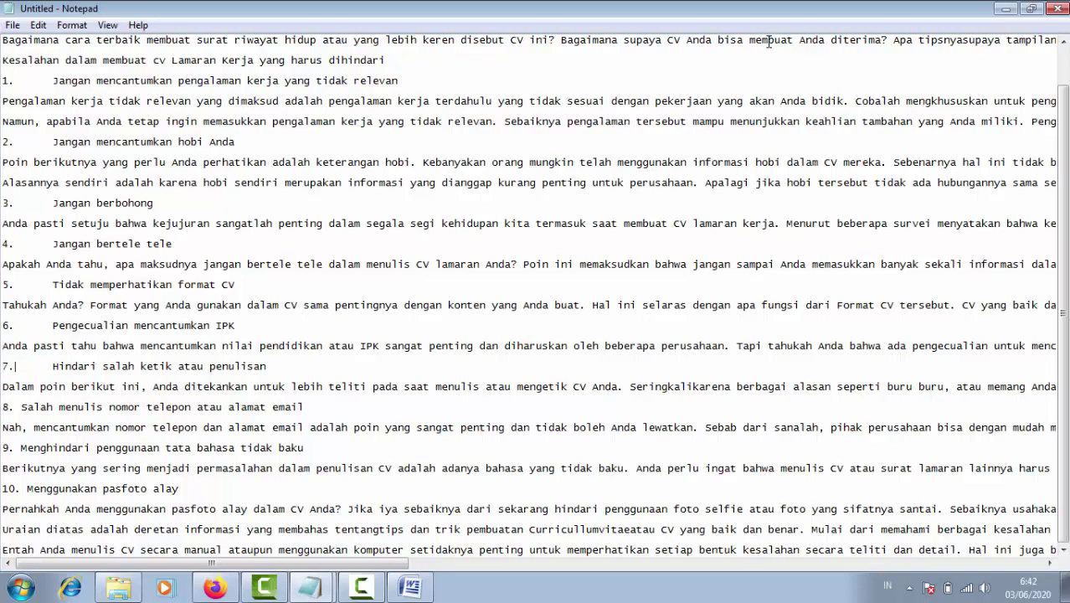
key(Delete)
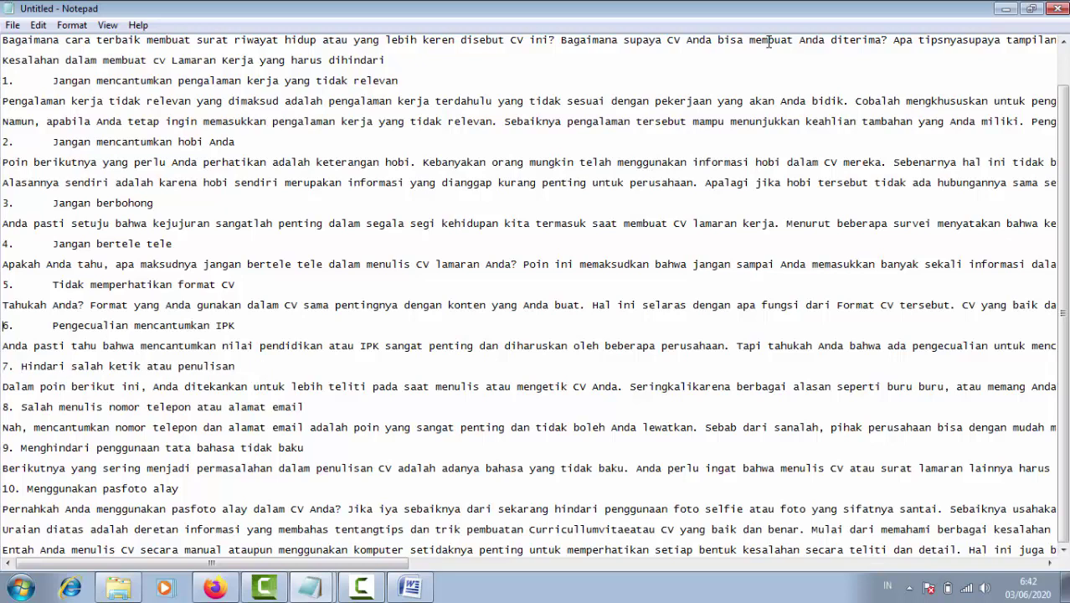
key(Delete)
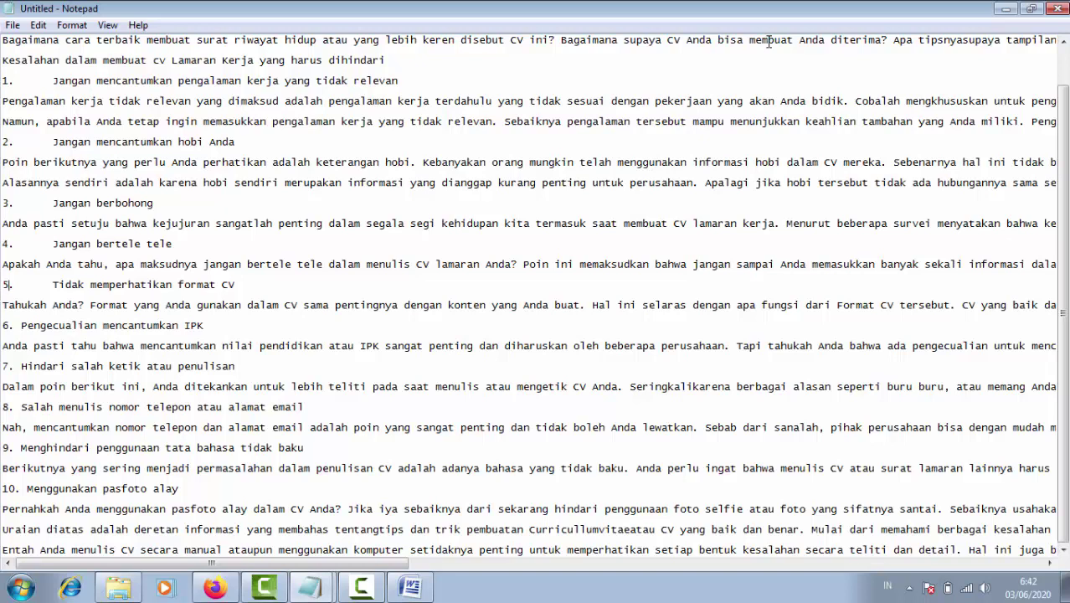
key(Delete)
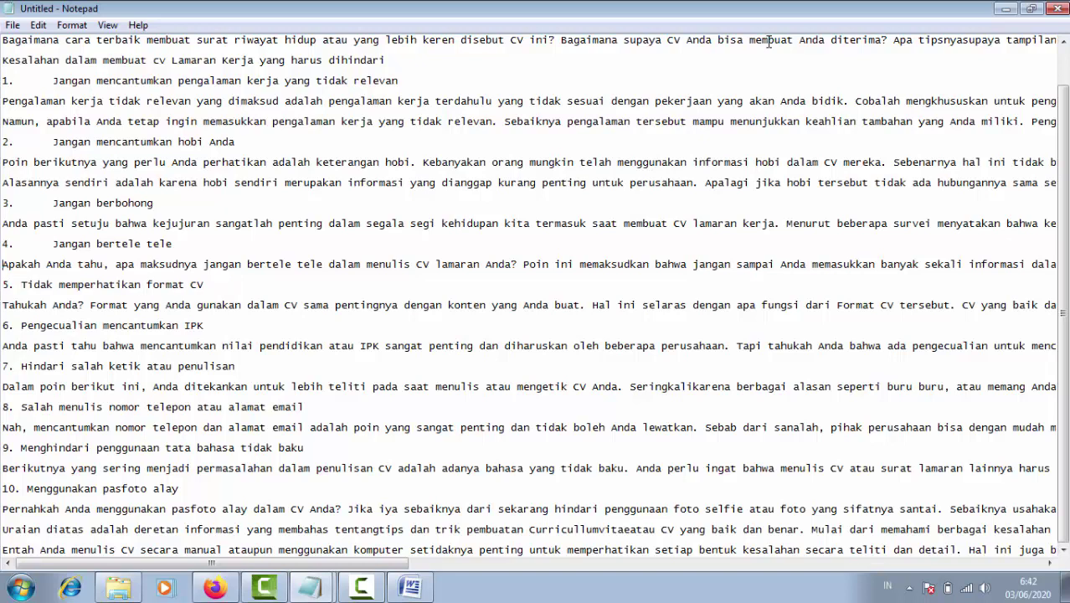
key(Delete)
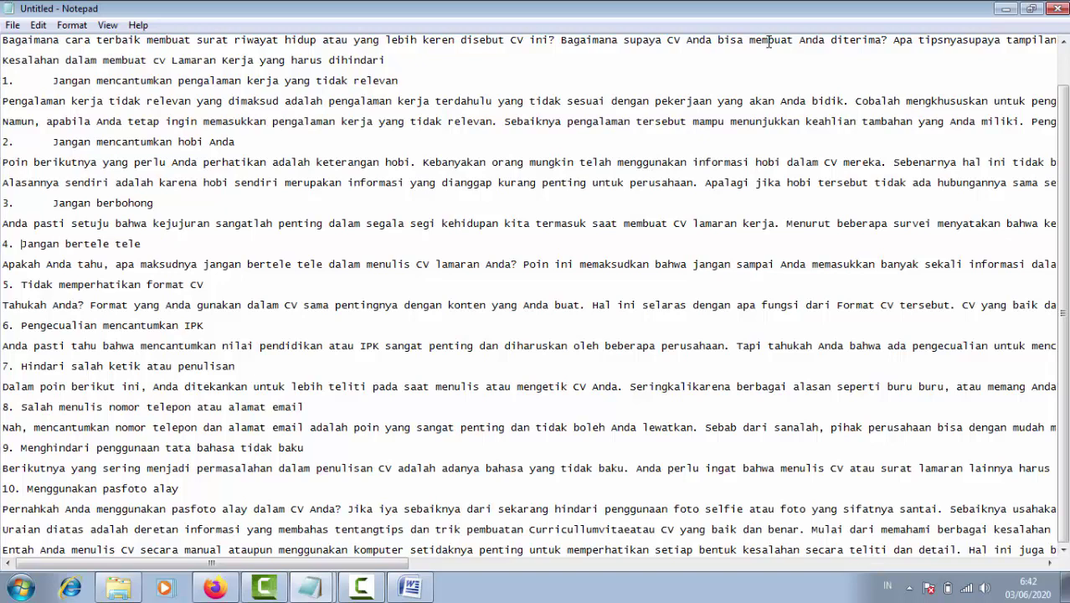
key(Delete)
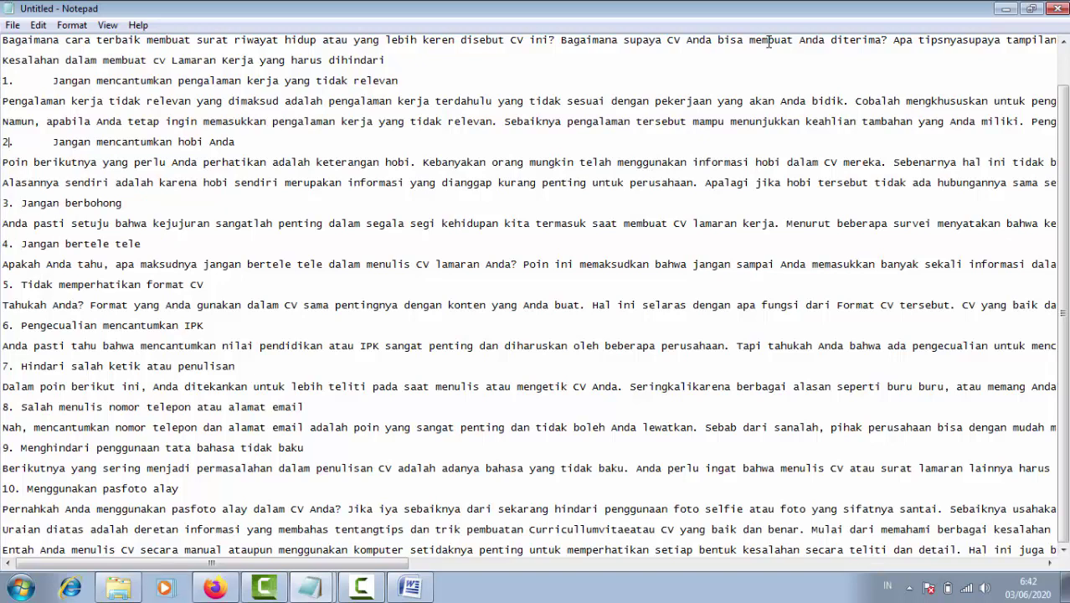
key(Delete)
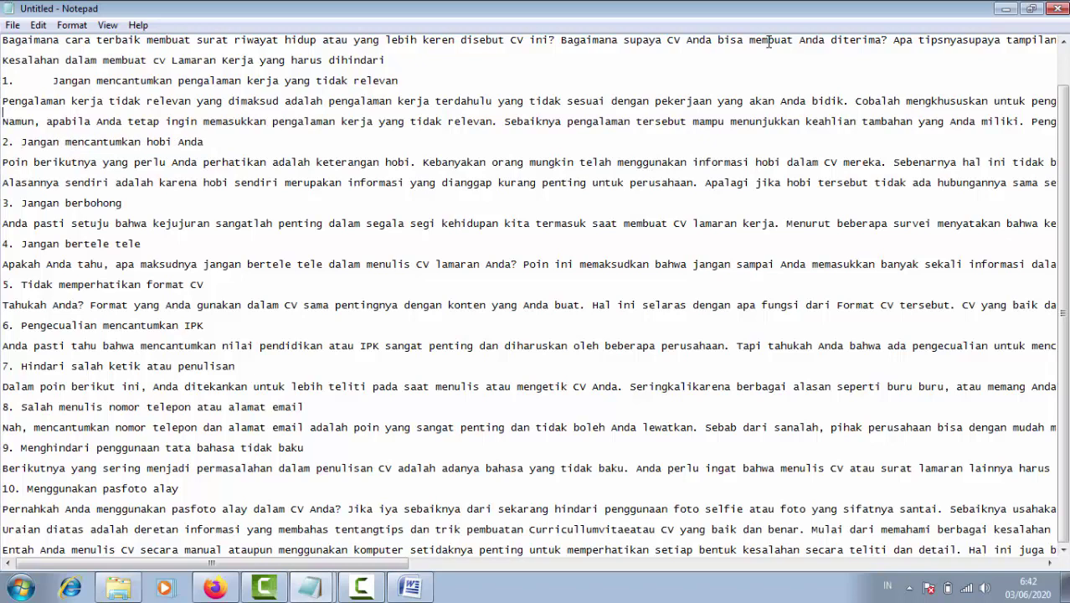
key(Delete)
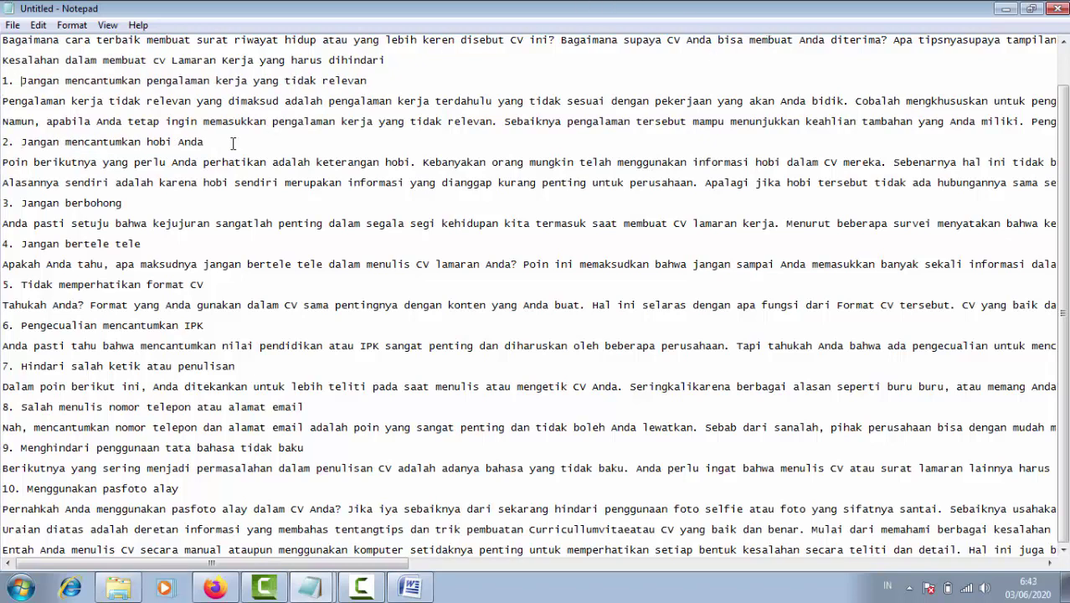
- Copy the entire cleaned article from Notepad and paste it into the body of the Blogger post in Firefox
key(ctrl+a)
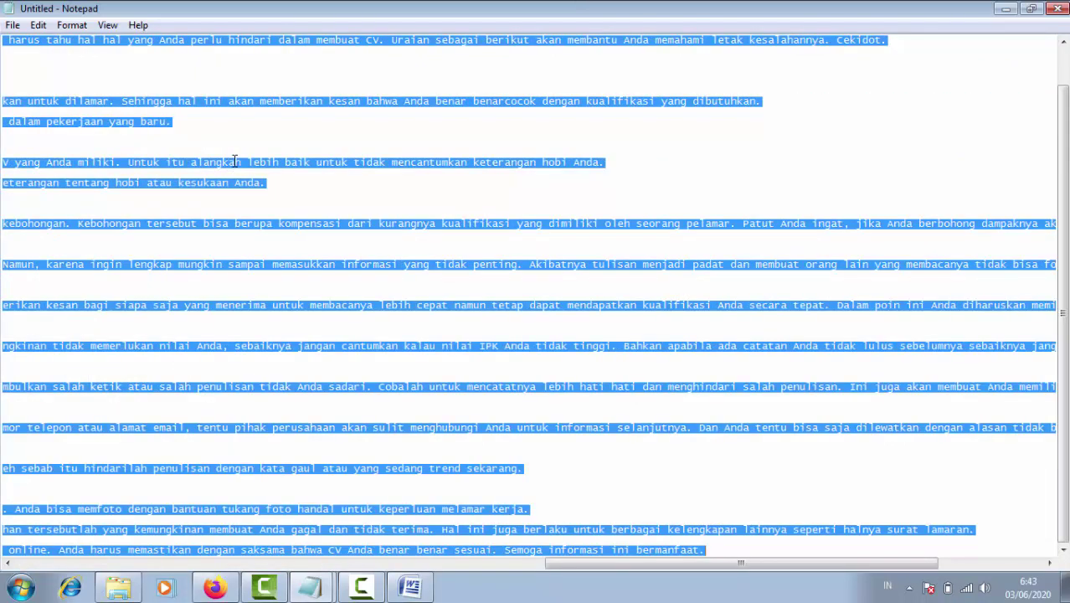
right_click(235, 161)
click(355, 213)
click(213, 588)
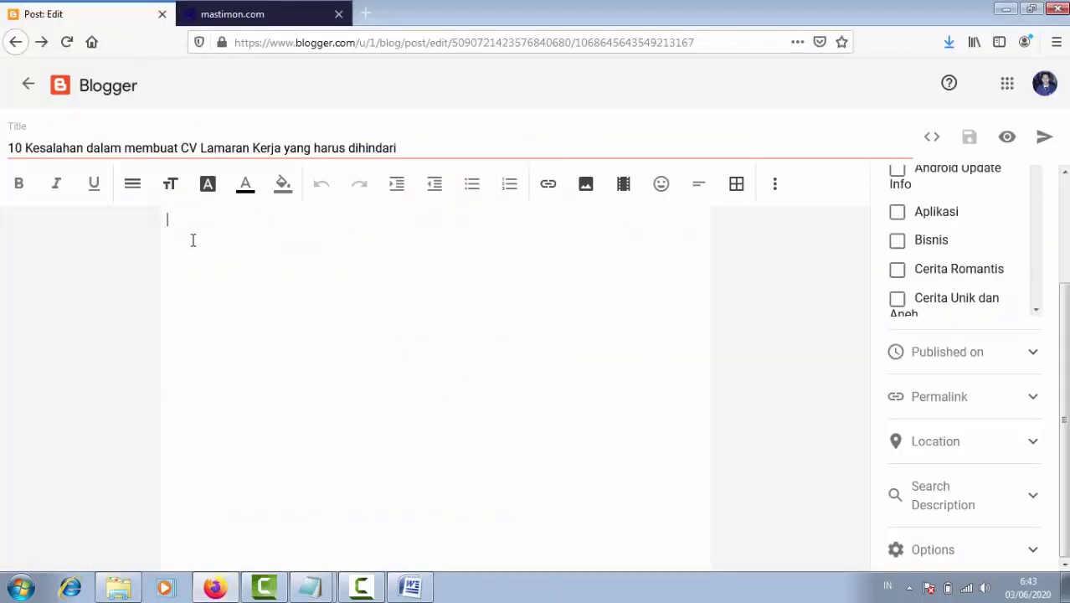
right_click(193, 240)
click(251, 312)
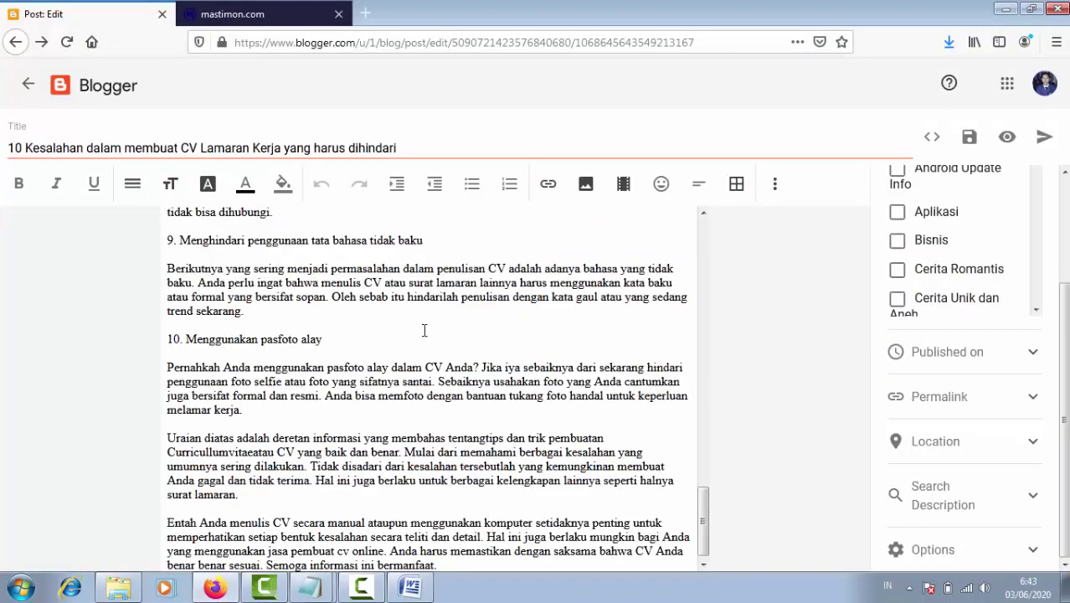
scroll(424, 330, up, 20)
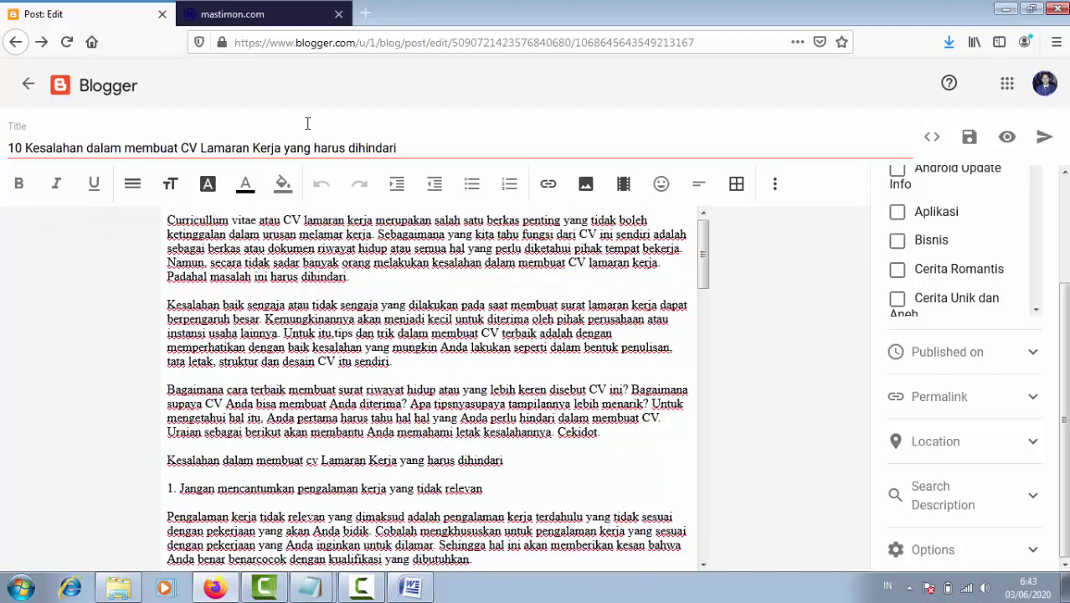
- Look over the latest posts on the mastimon.com homepage, and review the opening of the pasted article in the Blogger post
click(270, 12)
scroll(437, 479, down, 3)
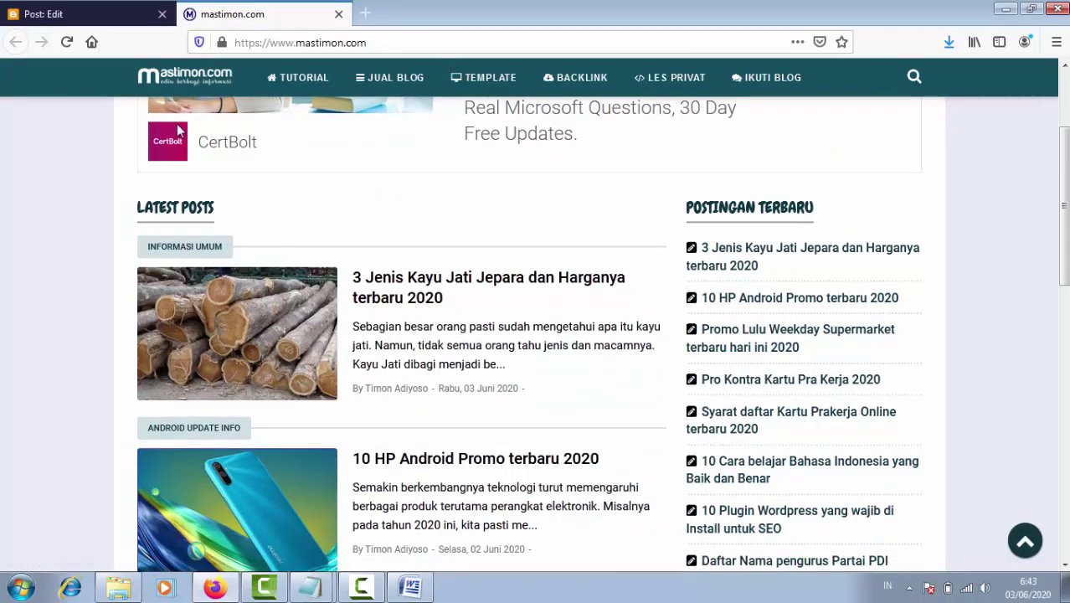
click(101, 14)
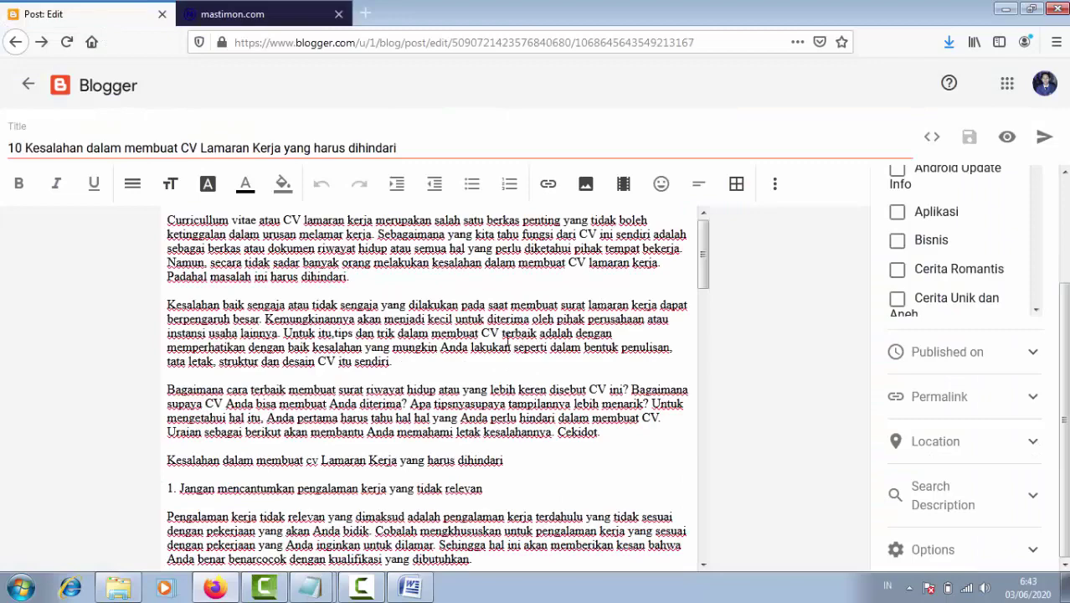
scroll(271, 460, down, 2)
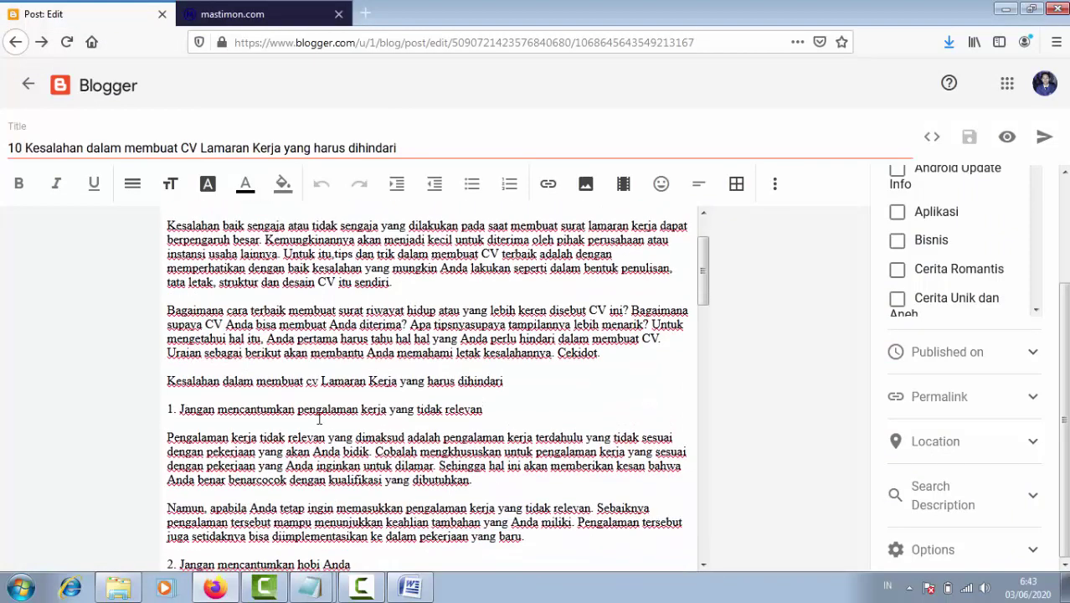
scroll(271, 460, up, 2)
scroll(251, 459, down, 2)
scroll(238, 459, up, 2)
scroll(299, 456, down, 2)
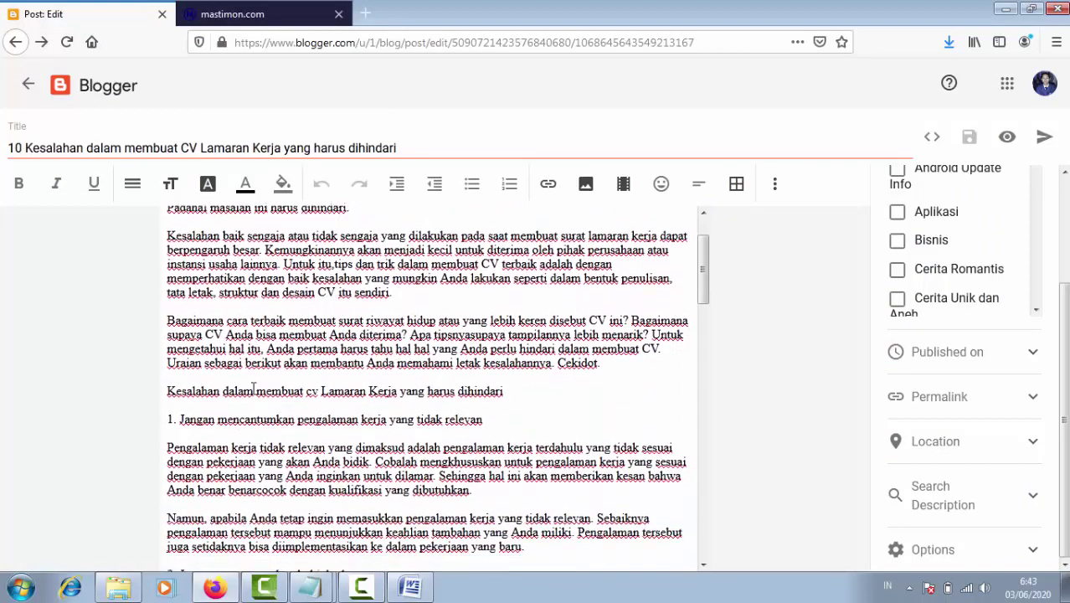
- Try the Subheading (H3) format on the line "Kesalahan dalam membuat cv Lamaran Kerja yang harus dihindari" and undo it
drag(168, 379, 517, 378)
scroll(371, 339, up, 2)
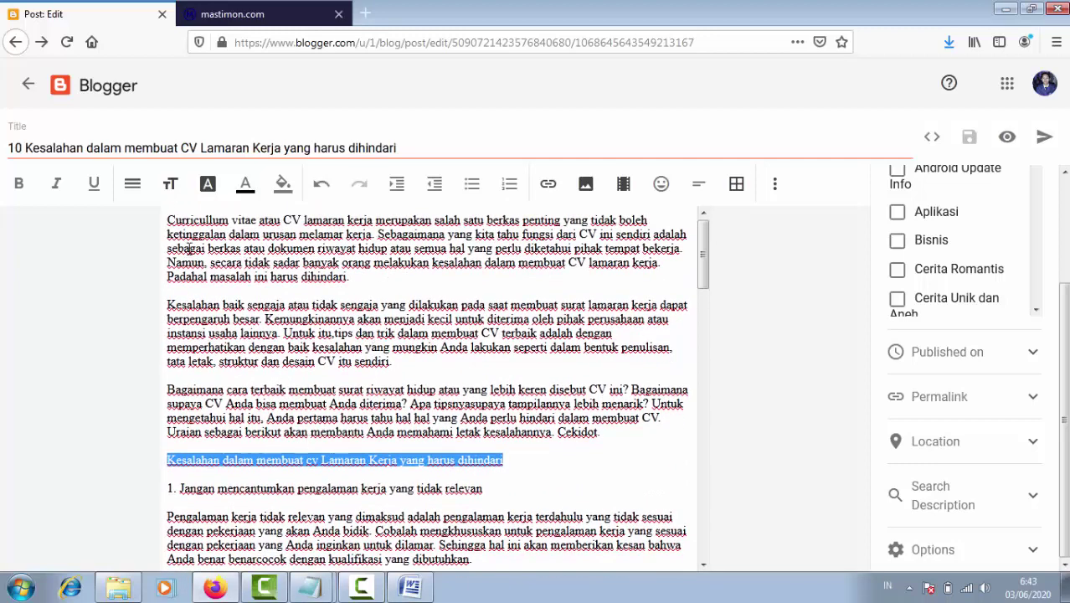
click(133, 186)
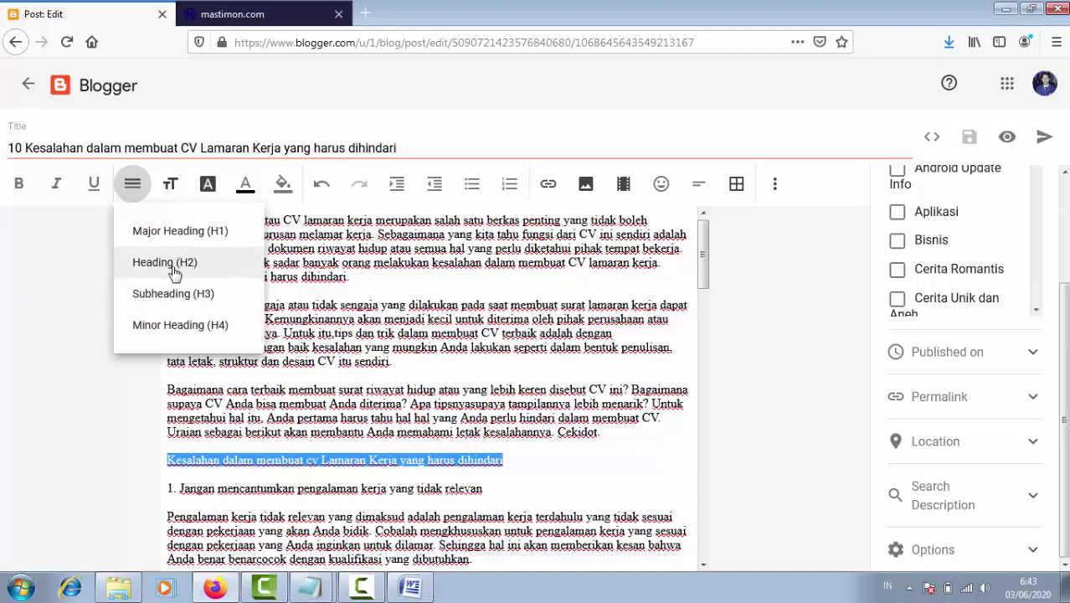
click(184, 475)
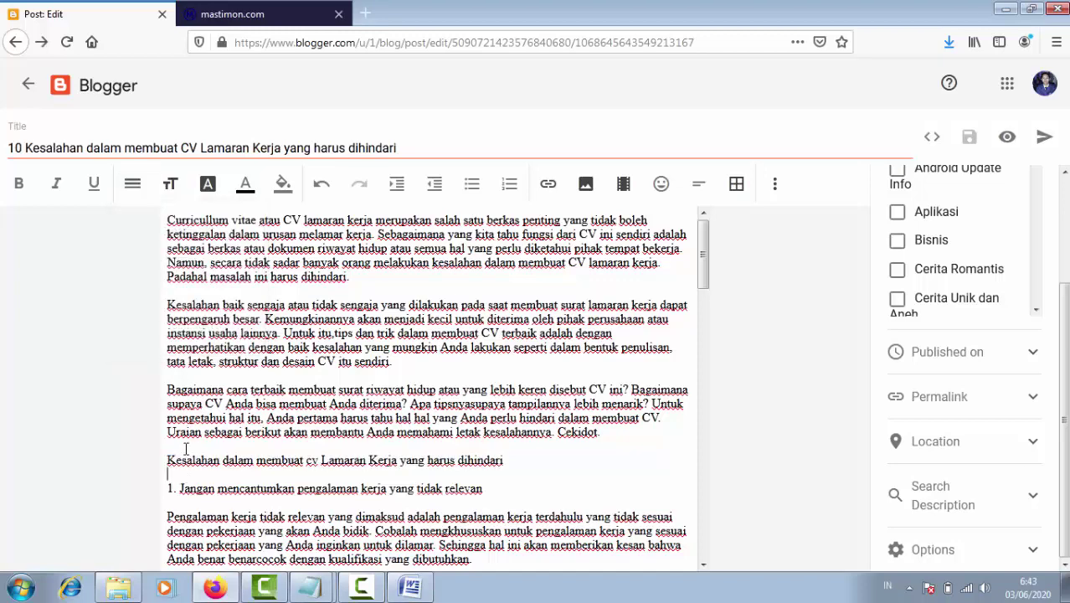
drag(168, 461, 515, 461)
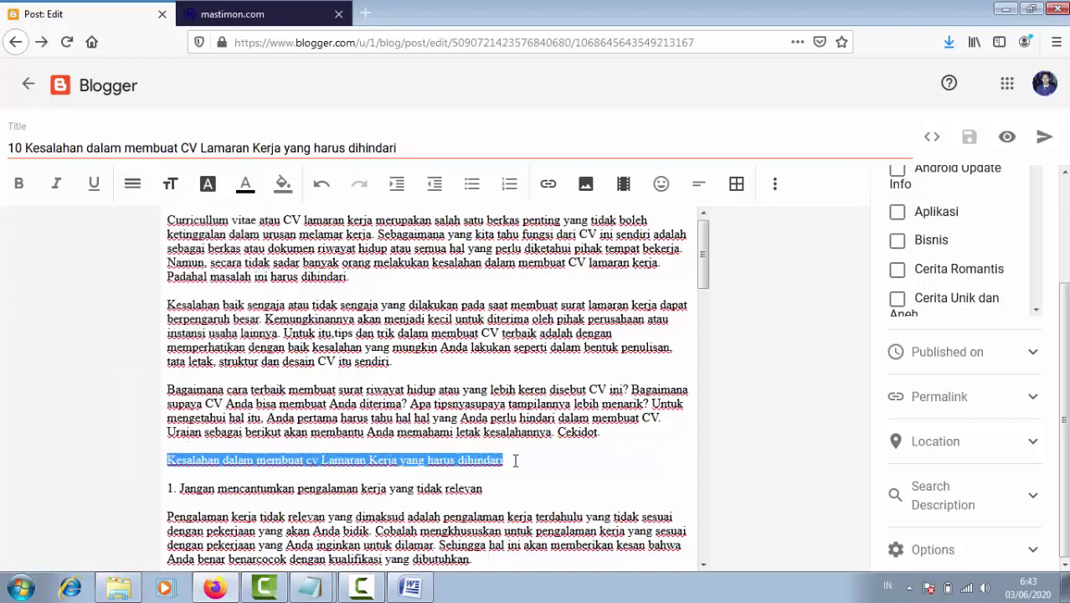
click(131, 189)
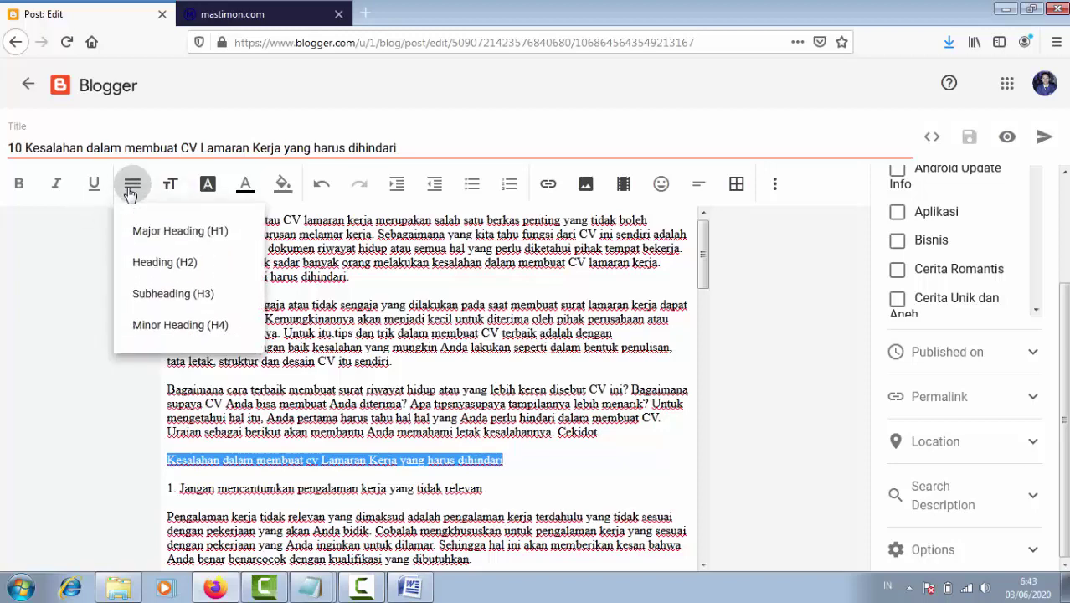
click(163, 294)
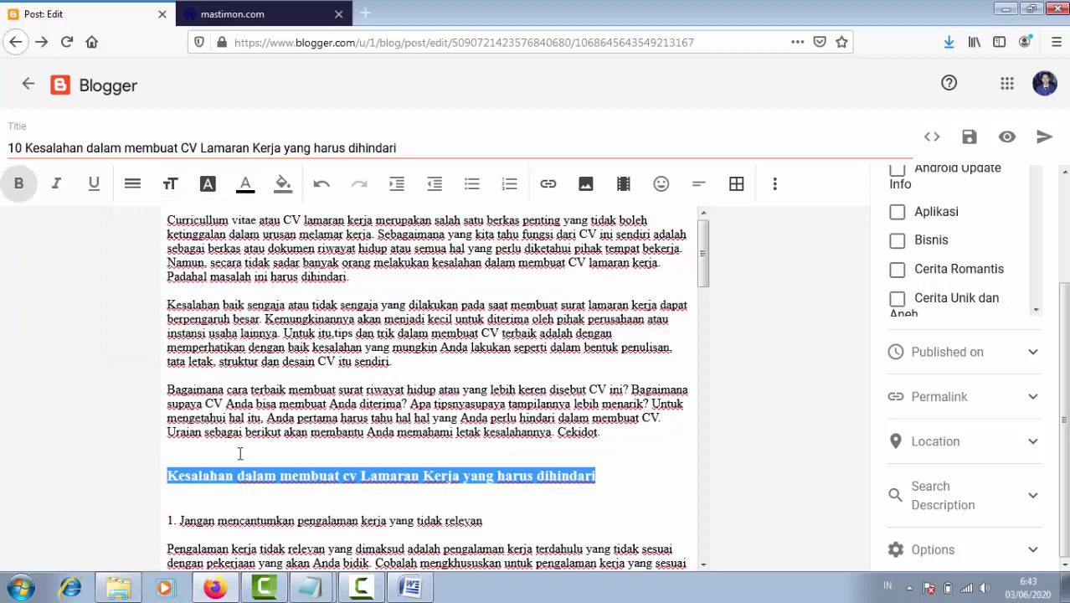
click(320, 185)
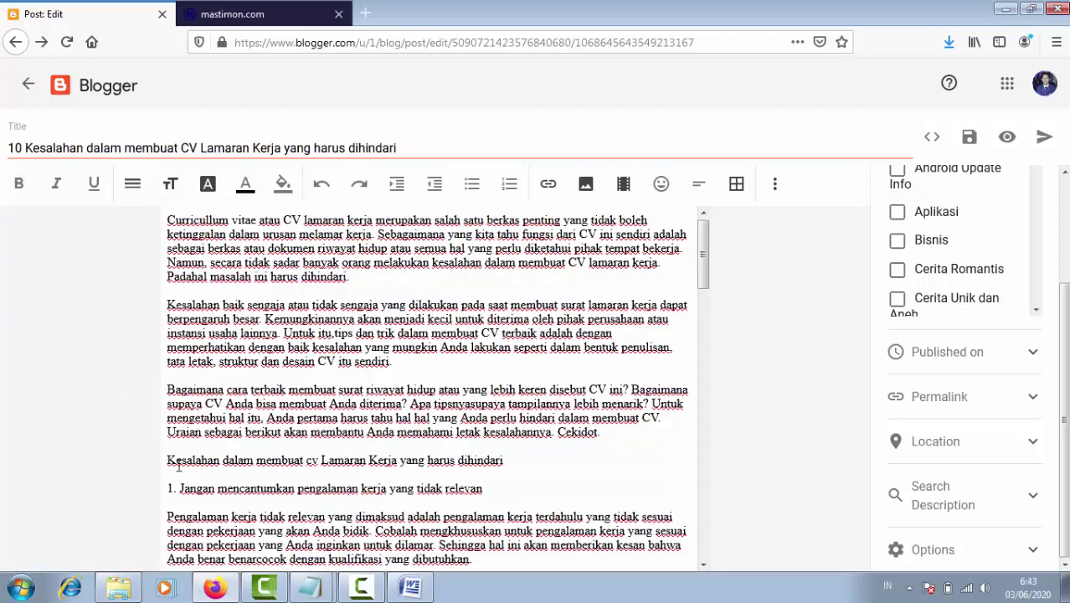
- Make the line "Kesalahan dalam membuat cv Lamaran Kerja yang harus dihindari" bold and enlarge its font size far above the body text
drag(167, 460, 507, 465)
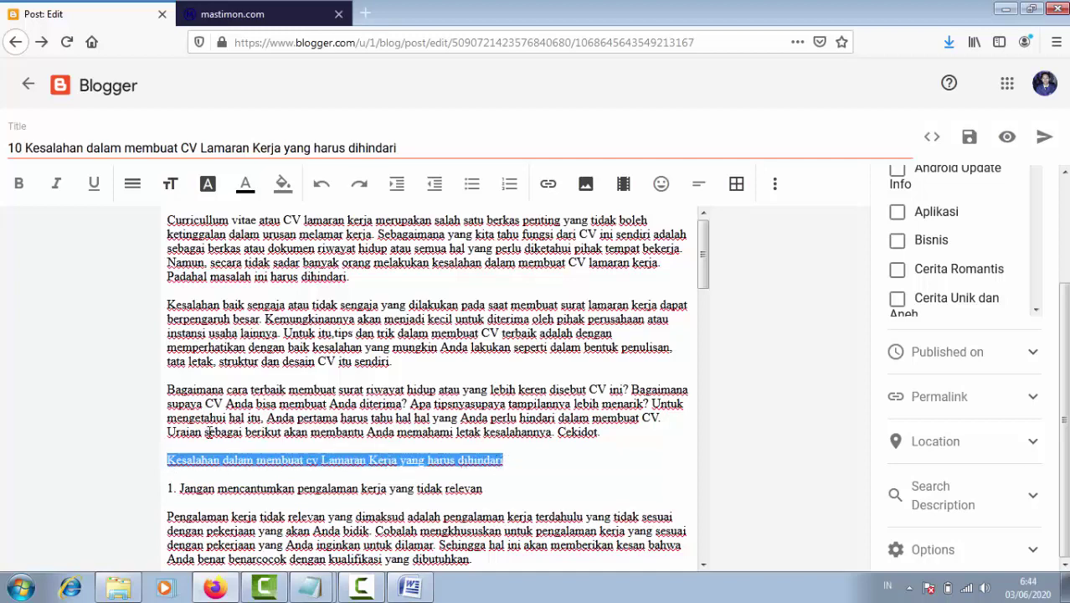
click(18, 184)
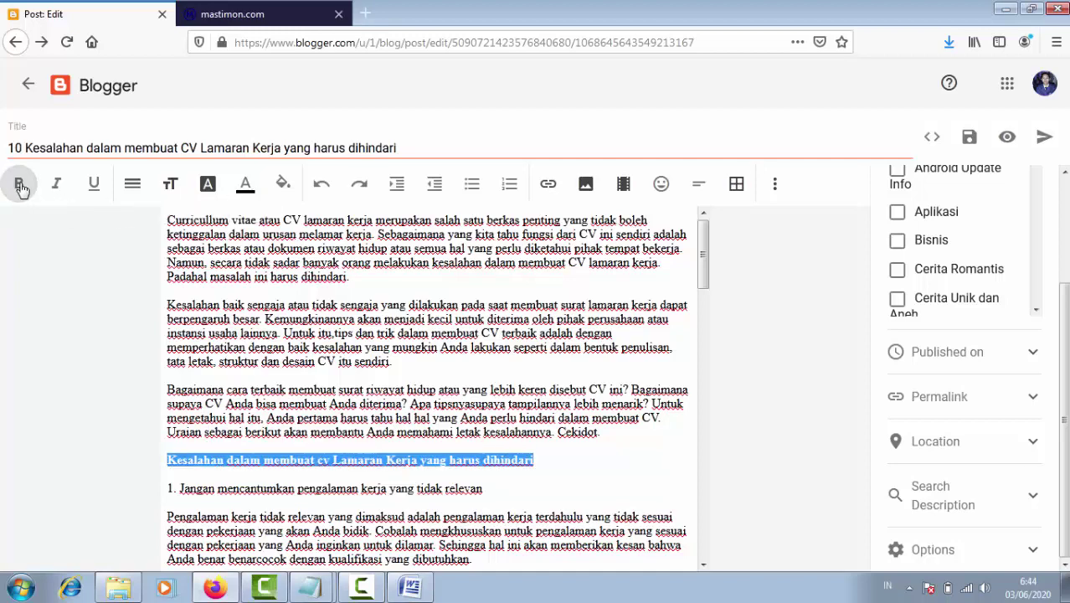
click(169, 186)
click(180, 322)
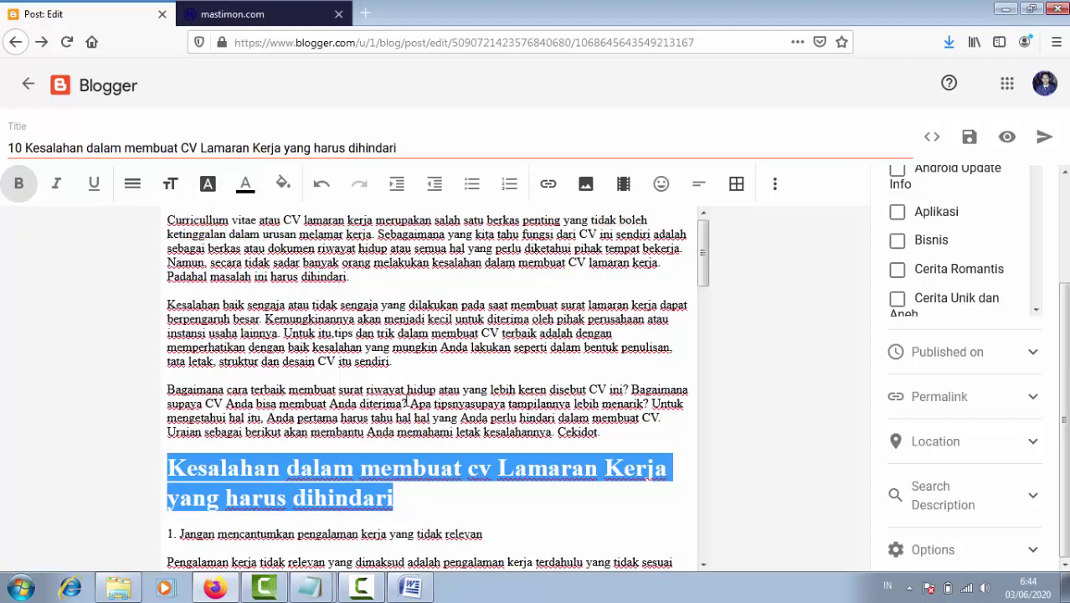
- Format the item heading "1. Jangan mencantumkan pengalaman kerja yang tidak relevan" as Large bold text
click(350, 467)
scroll(350, 466, down, 2)
scroll(350, 466, up, 2)
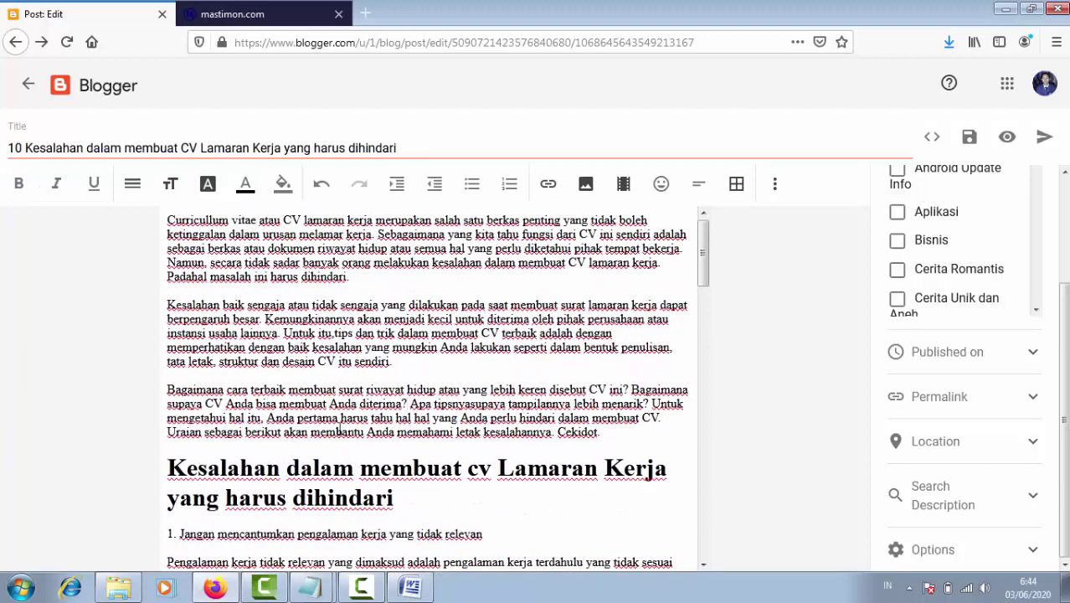
scroll(375, 404, down, 2)
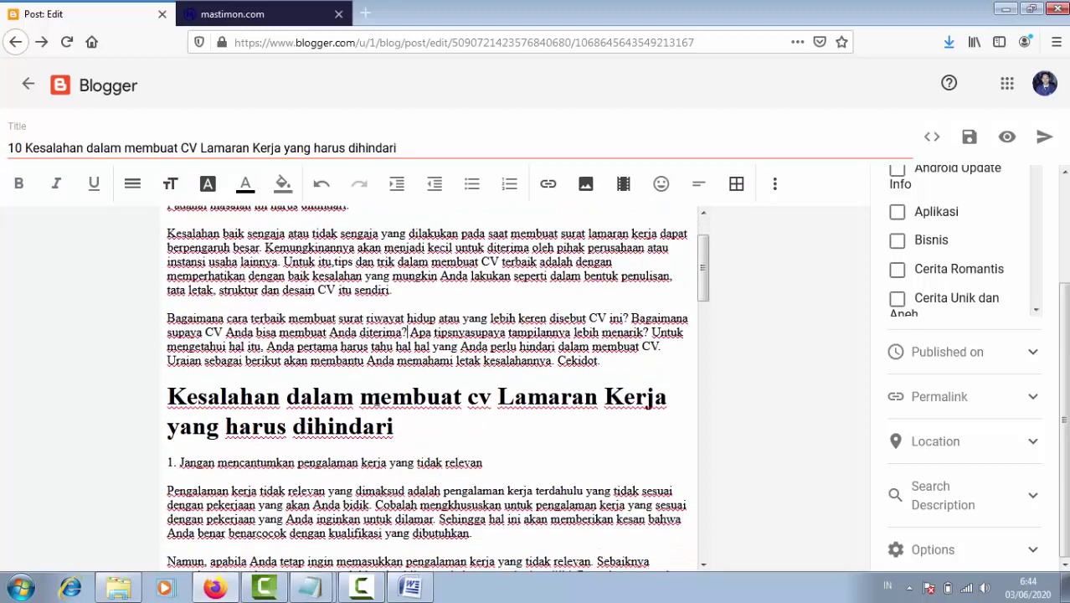
drag(484, 453, 174, 452)
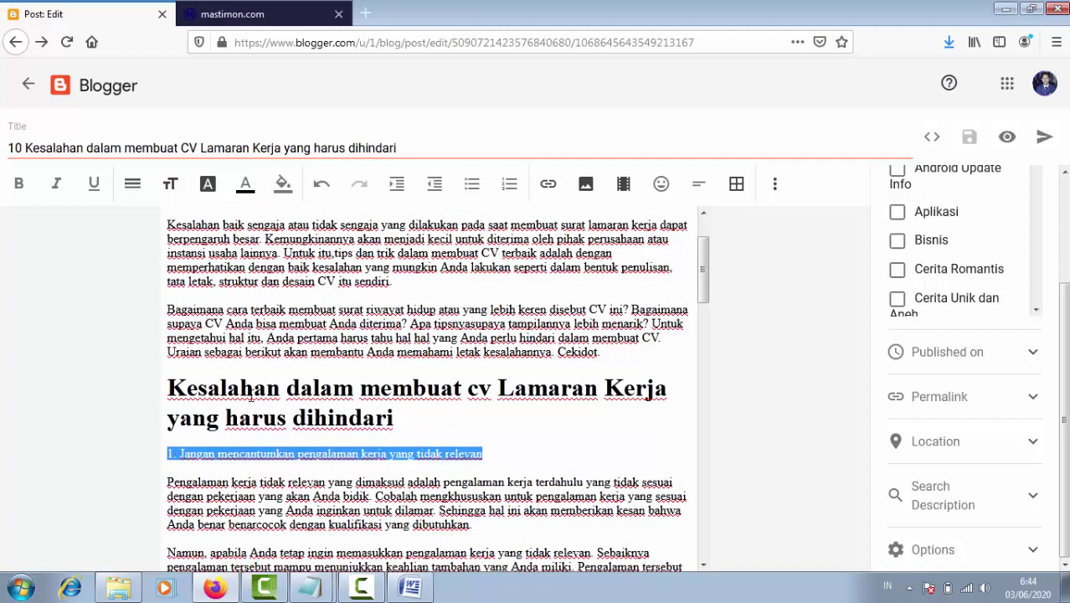
click(170, 183)
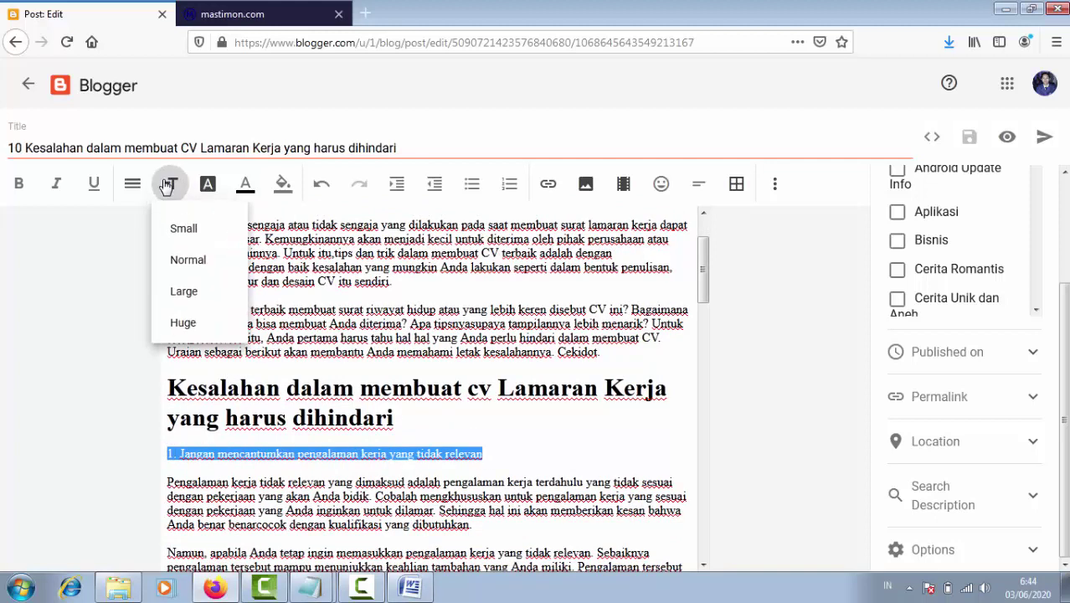
click(185, 293)
click(219, 413)
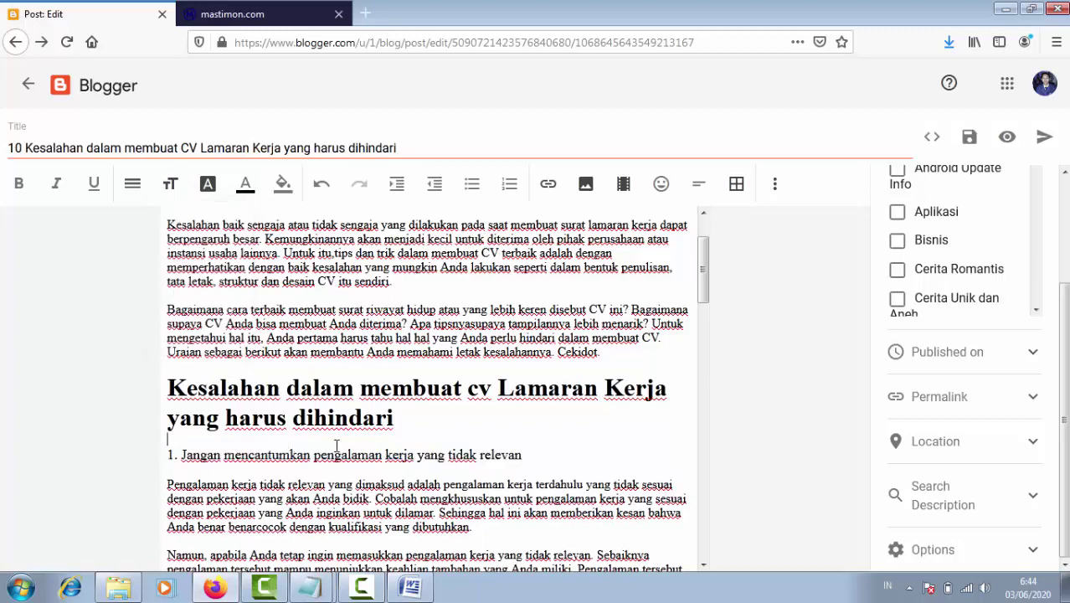
scroll(220, 413, down, 1)
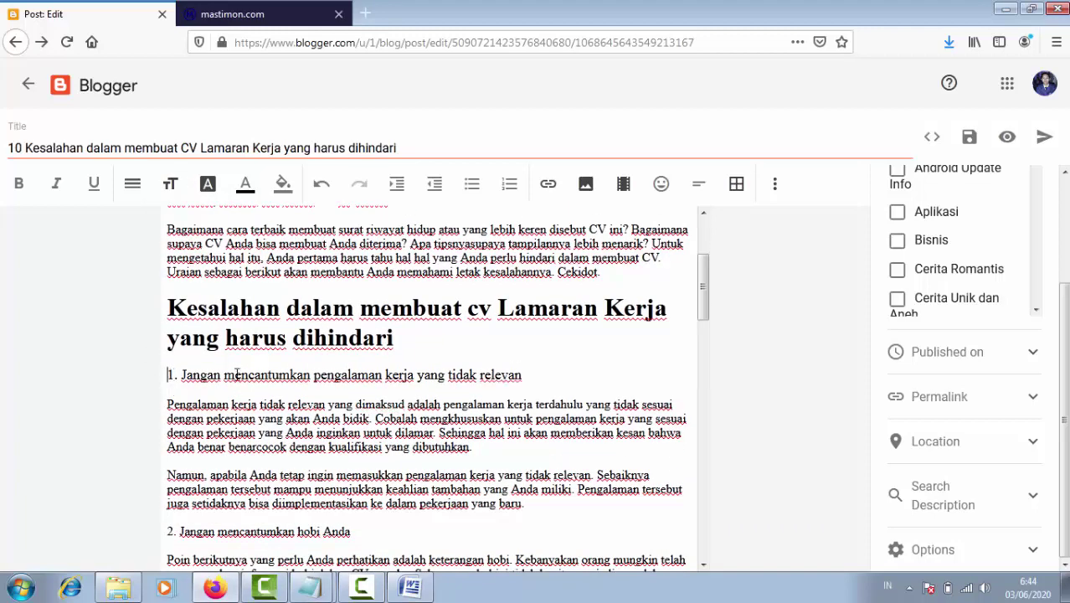
drag(168, 374, 538, 374)
key(ctrl+b)
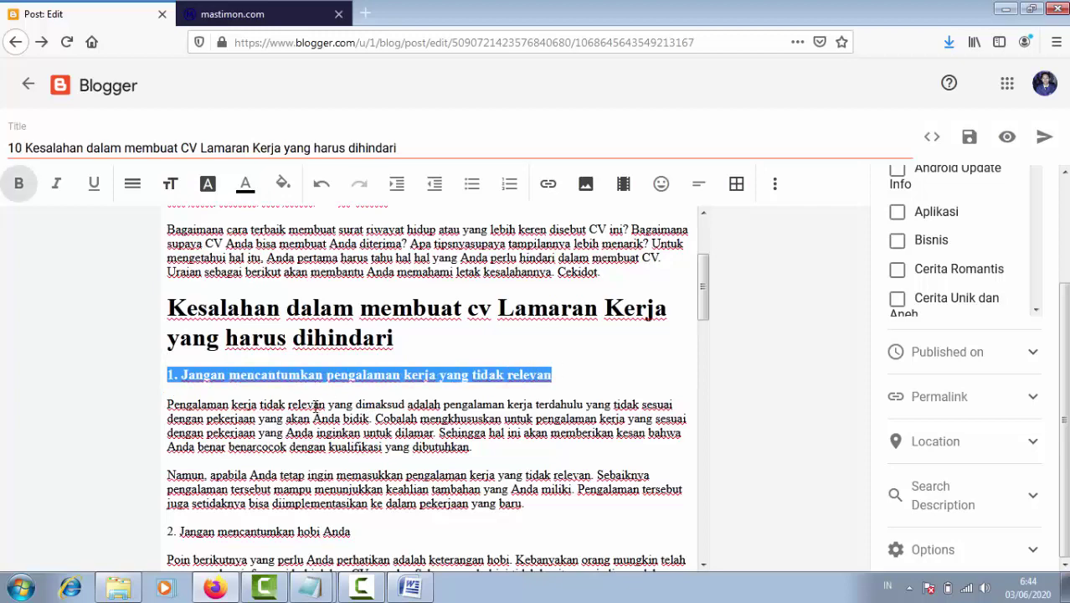
- Set the item heading "2. Jangan mencantumkan hobi Anda" to Large size and bold
scroll(164, 349, down, 2)
drag(165, 371, 350, 371)
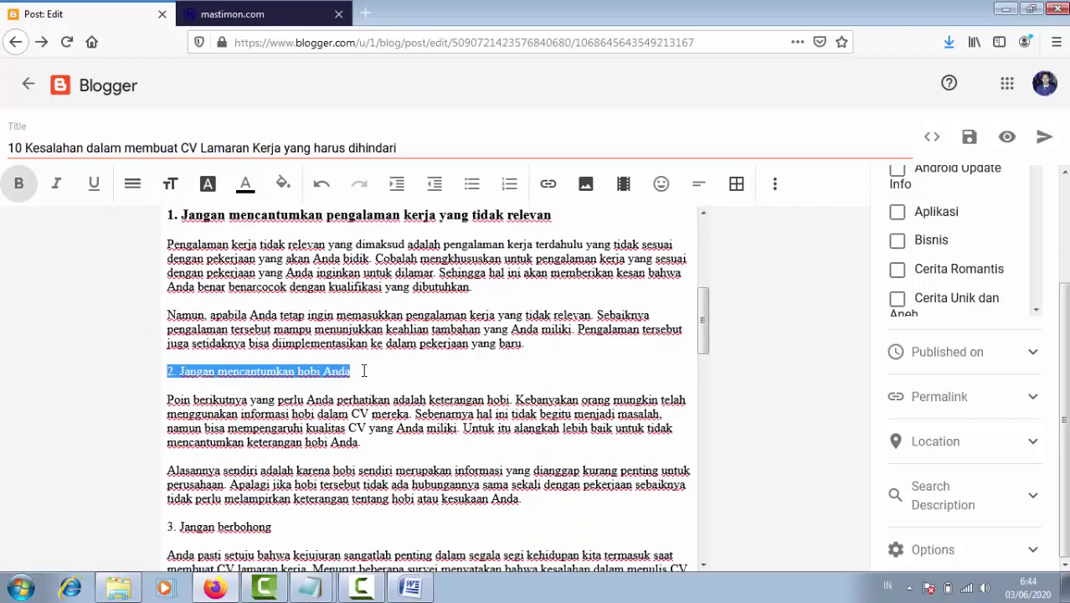
click(170, 184)
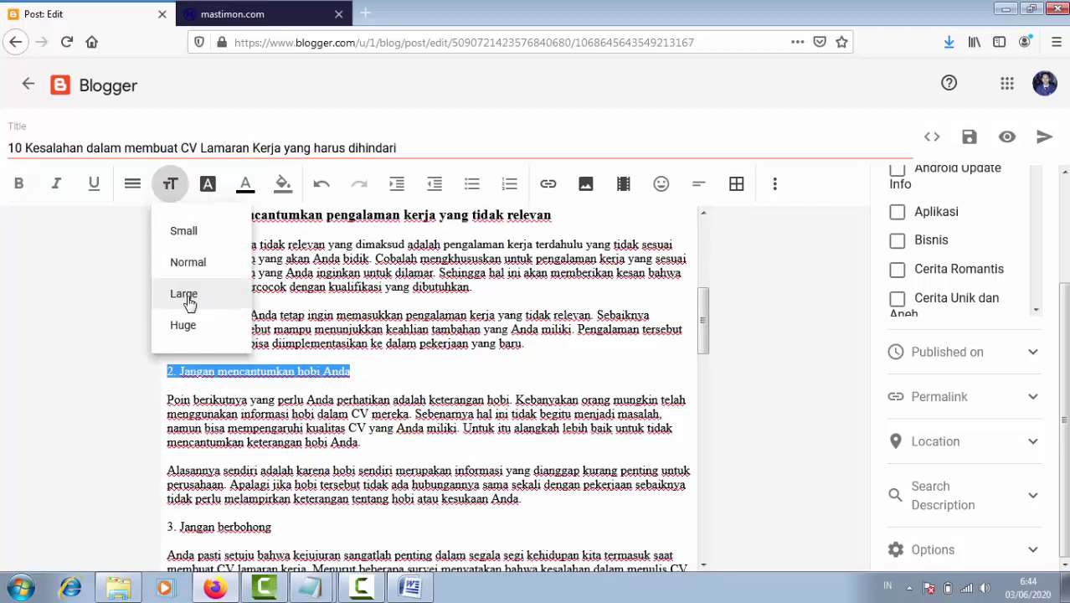
click(186, 295)
click(19, 183)
- Set the item heading "3. Jangan berbohong" to Large size and make it bold
scroll(219, 355, down, 2)
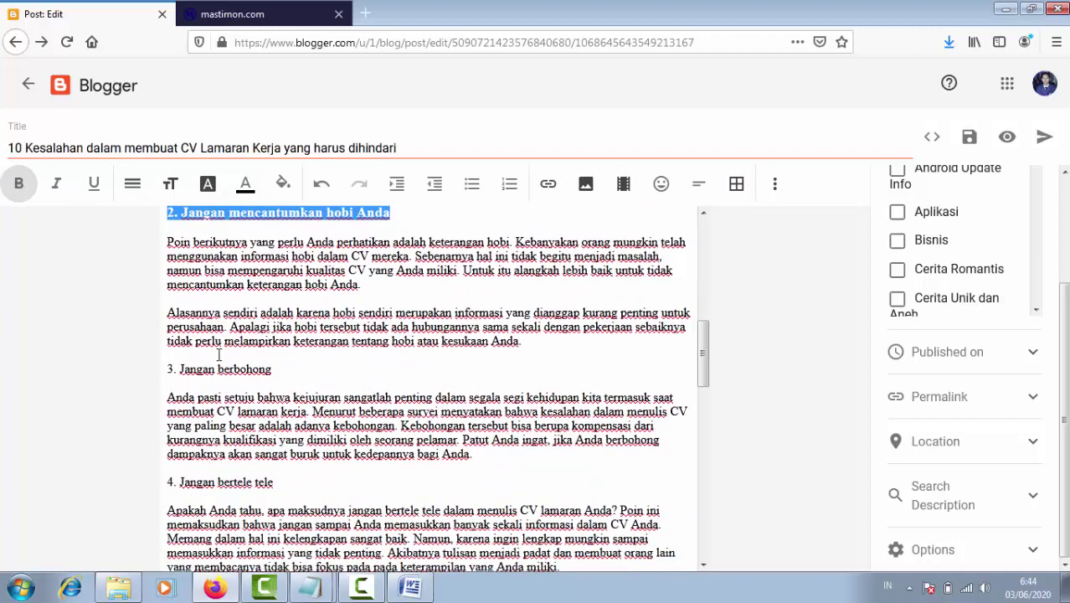
drag(165, 368, 272, 369)
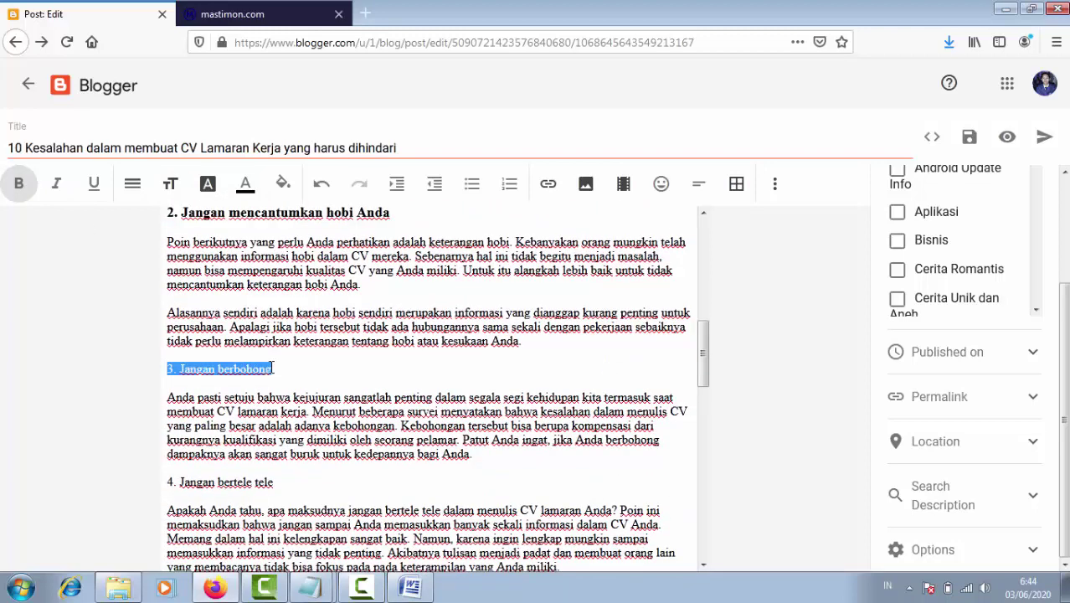
click(171, 186)
click(199, 295)
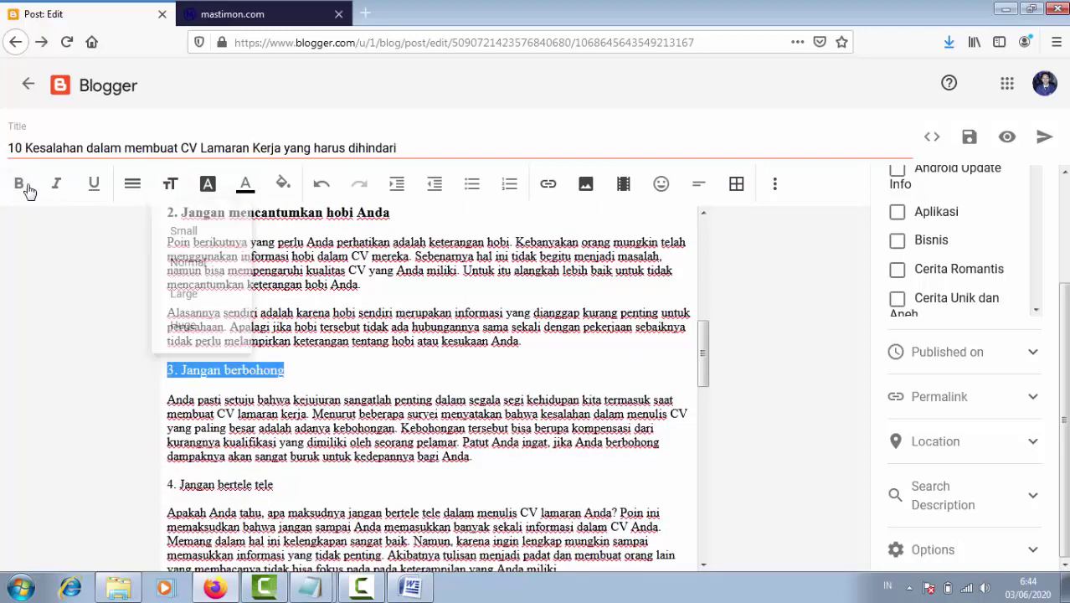
click(20, 186)
- Enlarge the item heading "4. Jangan bertele tele" to Large and make it bold
scroll(187, 352, down, 2)
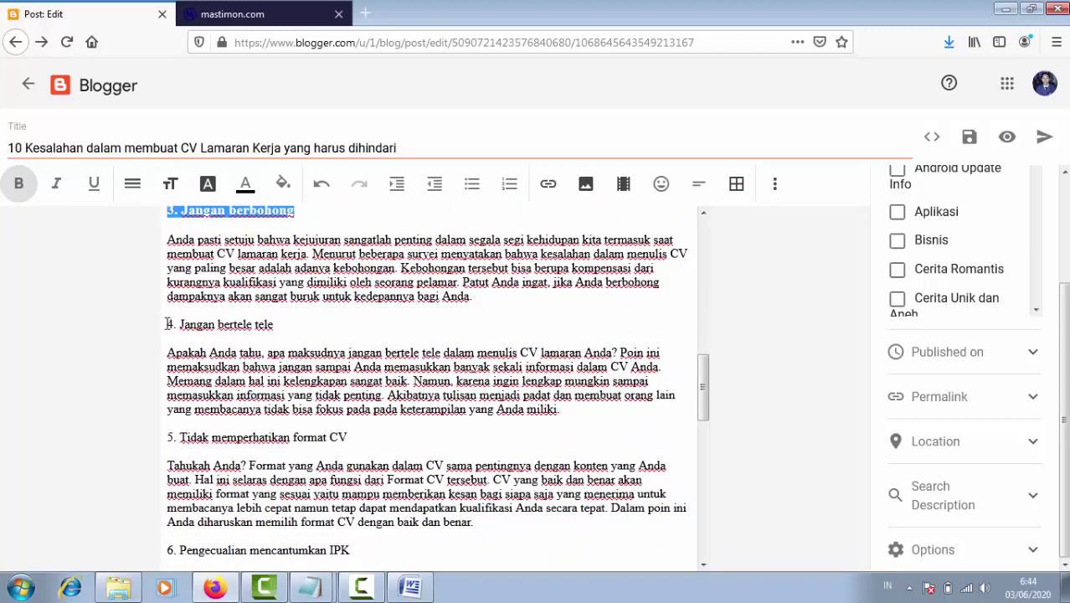
drag(166, 324, 273, 325)
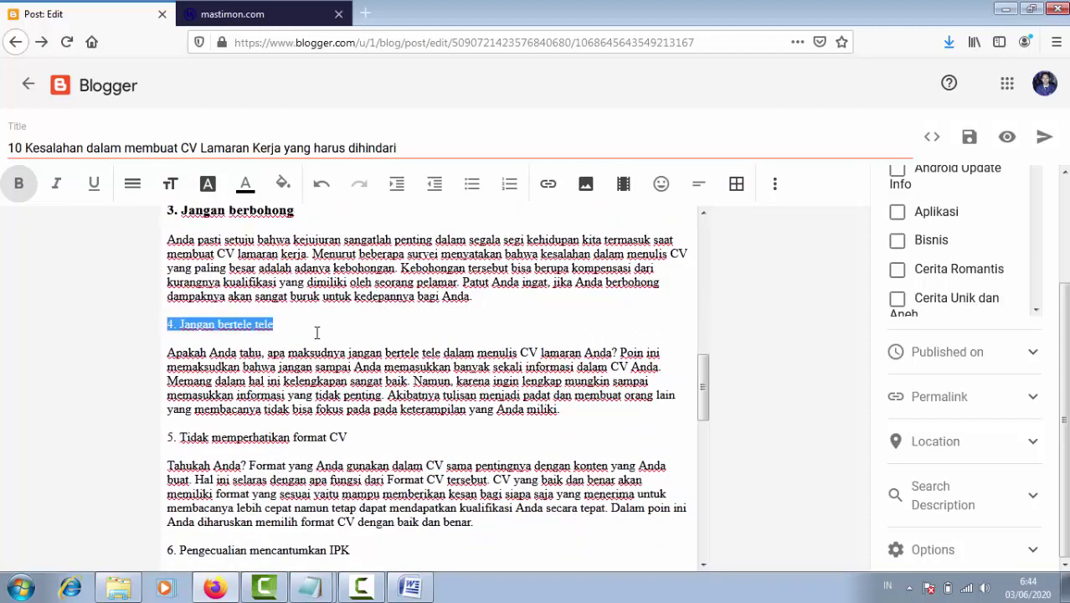
click(171, 186)
click(181, 291)
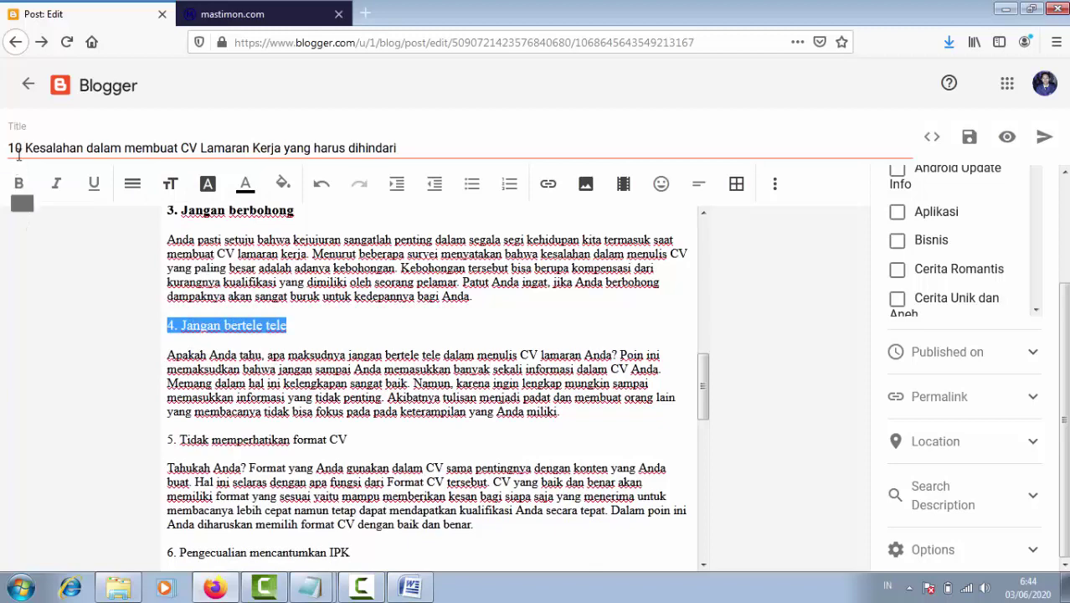
click(18, 183)
- Format the whole line "5. Tidak memperhatikan format CV" in Large size and bold
scroll(167, 351, down, 1)
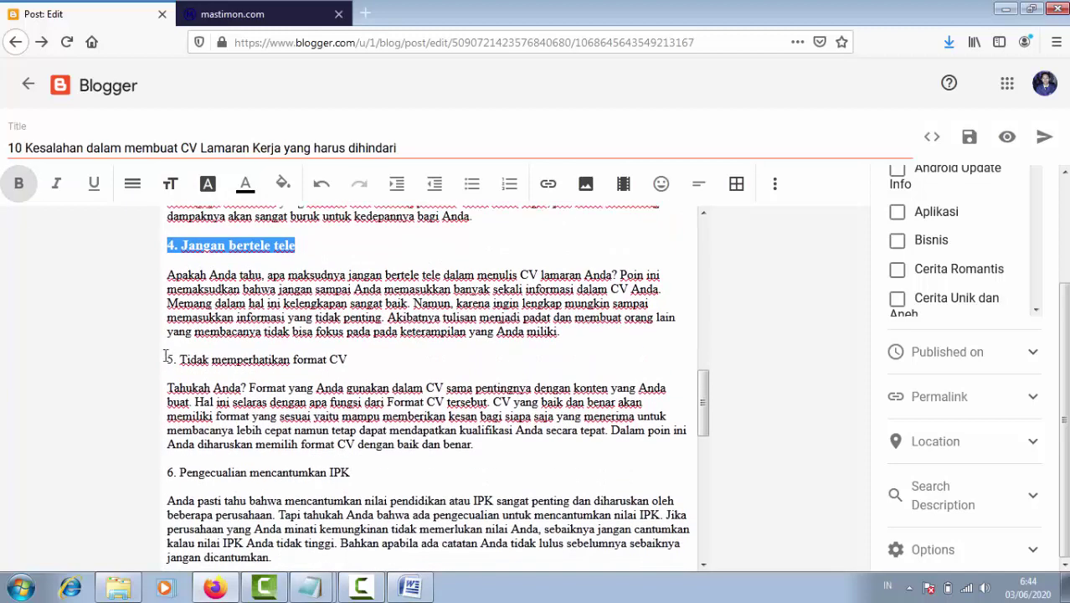
drag(166, 359, 339, 362)
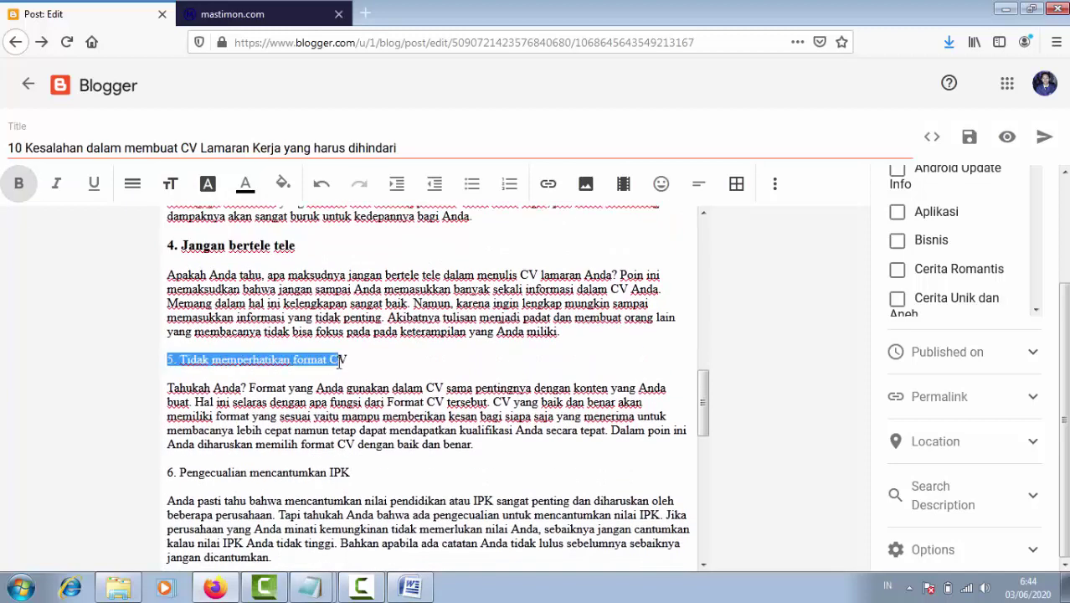
click(171, 183)
click(184, 293)
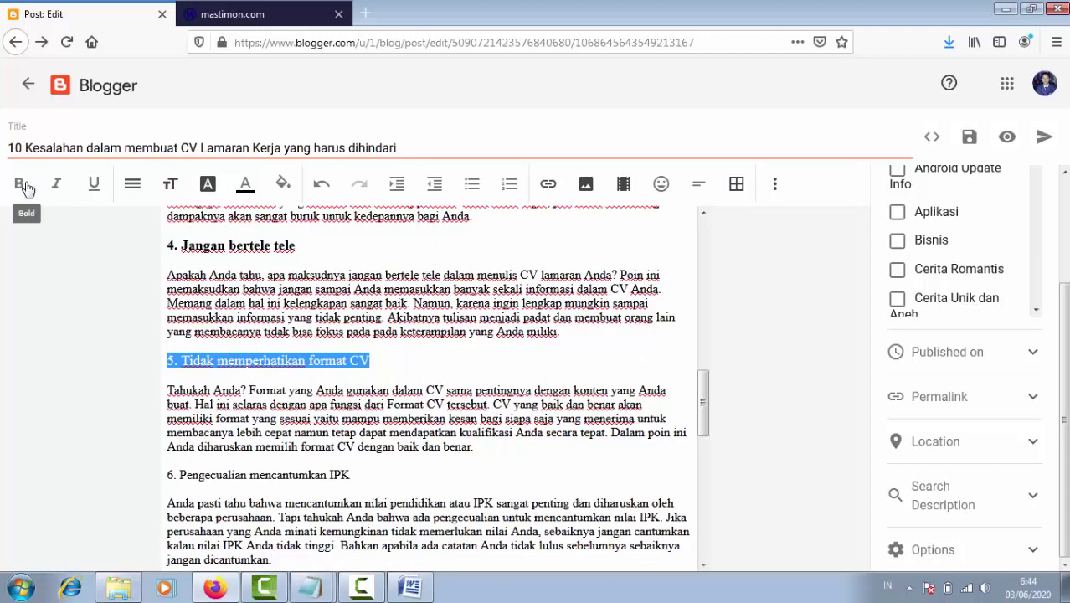
click(19, 184)
- Apply Large size and bold to the item heading "6. Pengecualian mencantumkan IPK"
scroll(172, 339, down, 4)
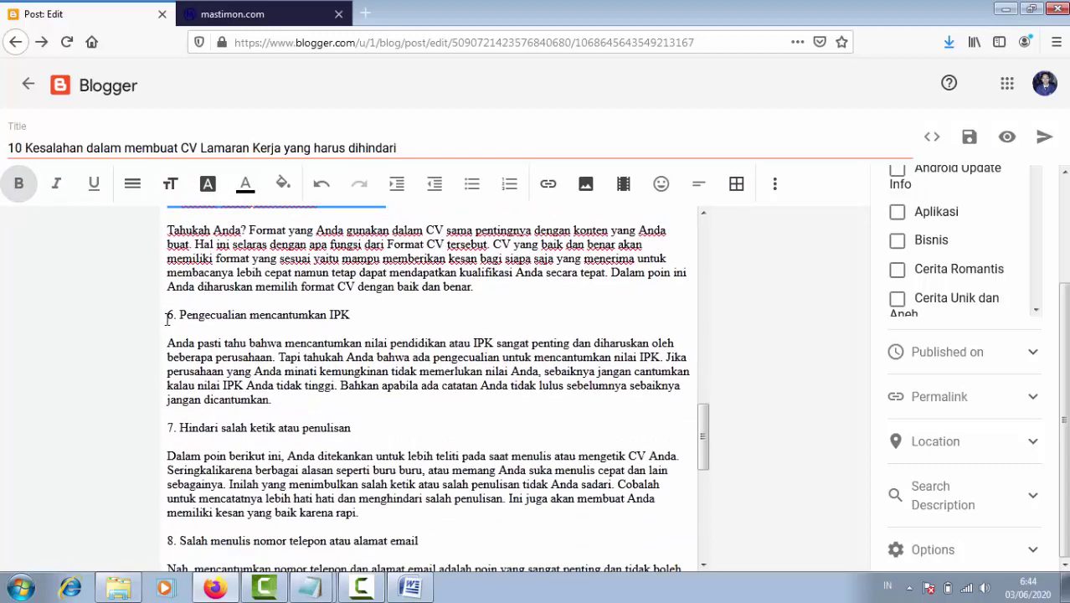
drag(166, 316, 363, 323)
click(171, 183)
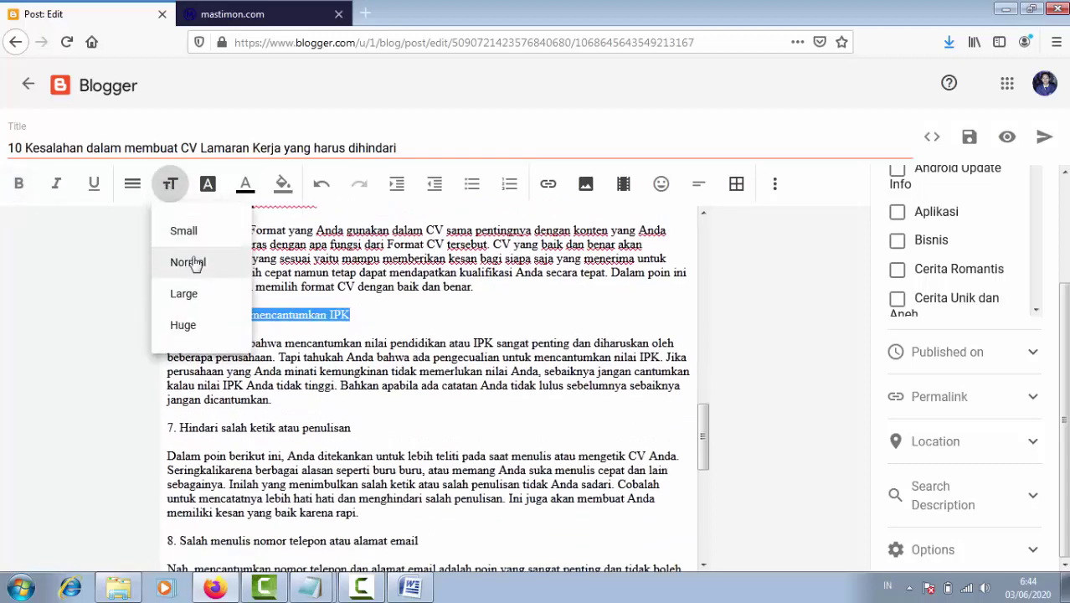
click(199, 295)
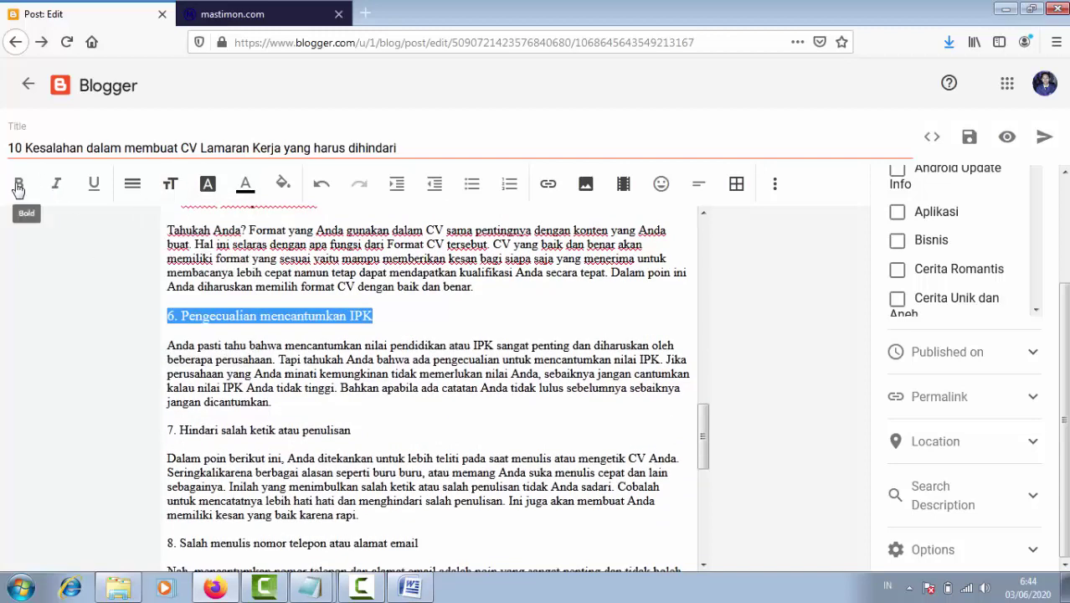
click(18, 186)
- Apply Large size and bold to the item heading "7. Hindari salah ketik atau penulisan"
scroll(170, 350, down, 2)
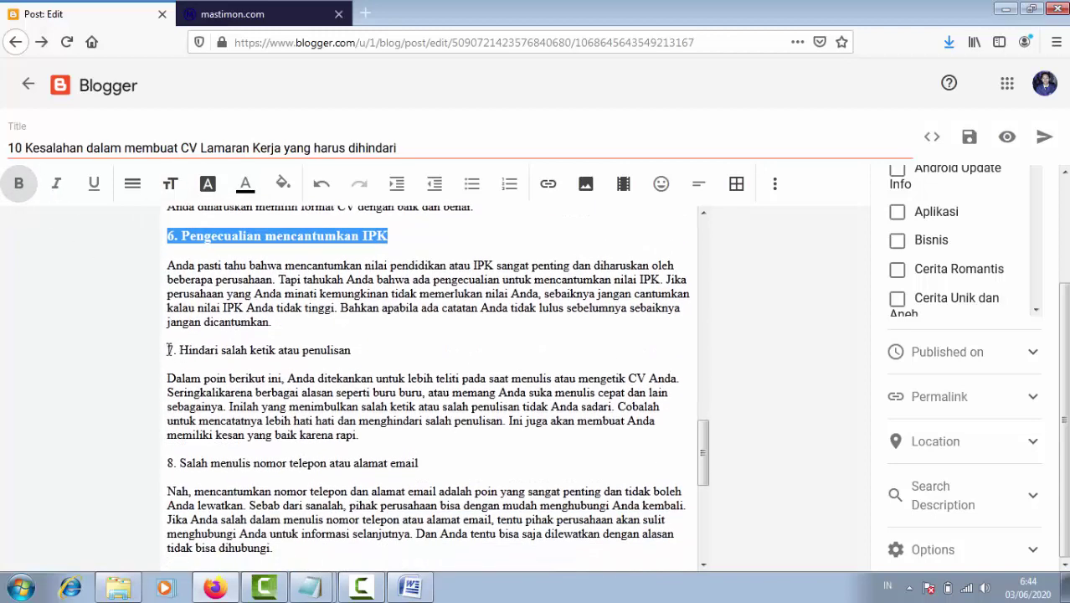
drag(168, 350, 361, 355)
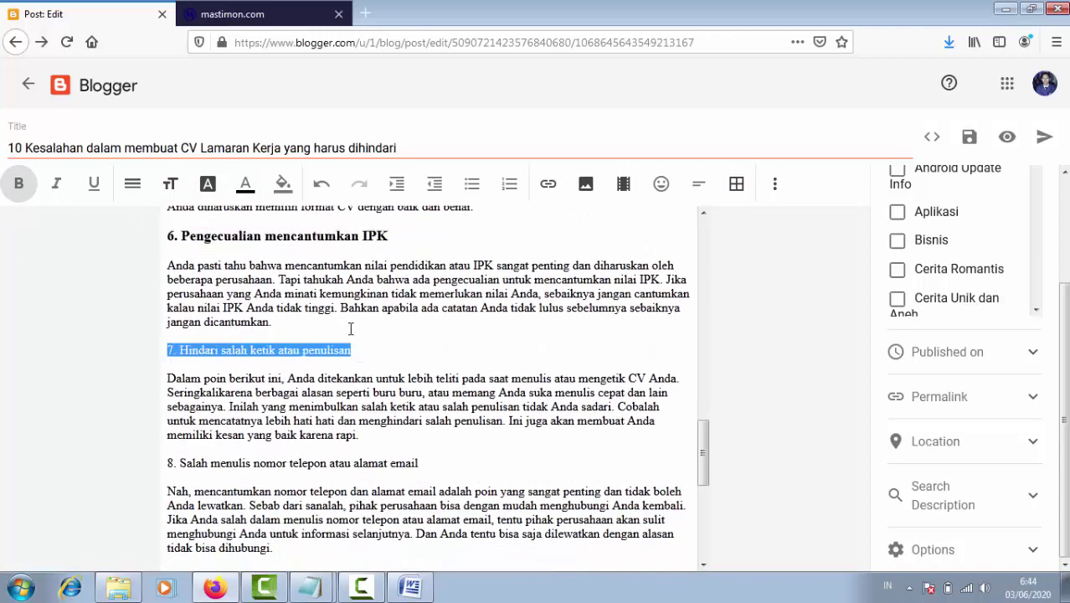
click(171, 186)
click(198, 295)
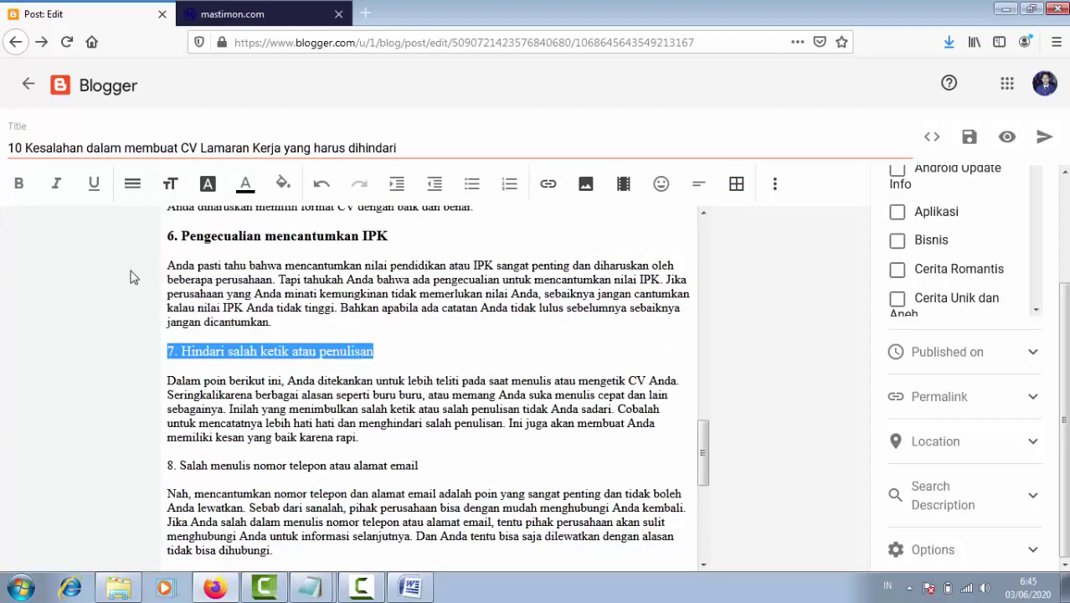
click(18, 184)
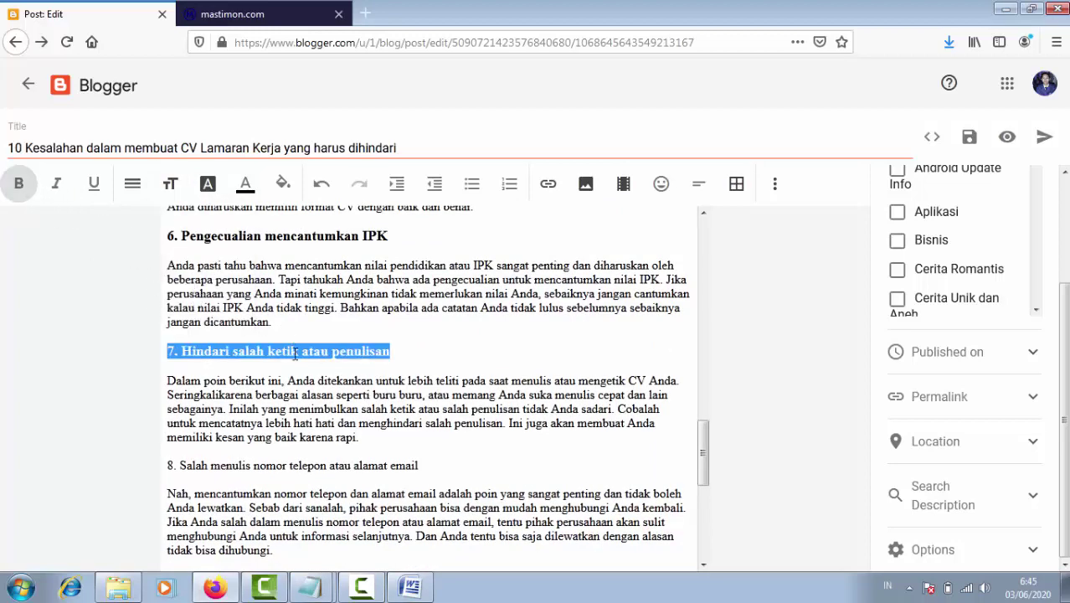
- Set the item heading "8. Salah menulis nomor telepon atau alamat email" to Large size and bold
scroll(155, 341, down, 3)
drag(167, 305, 427, 309)
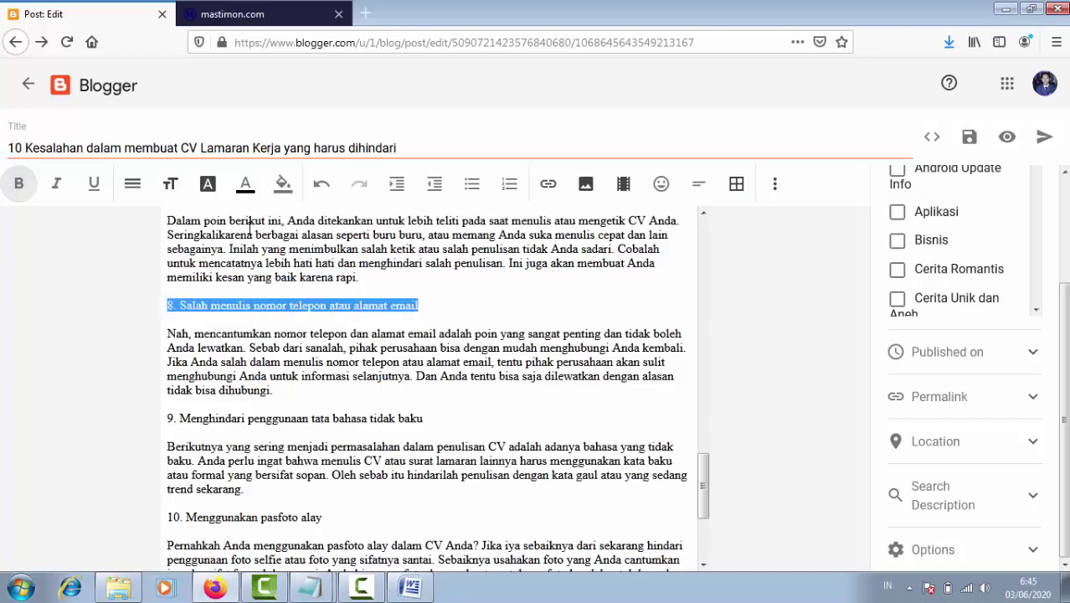
click(171, 186)
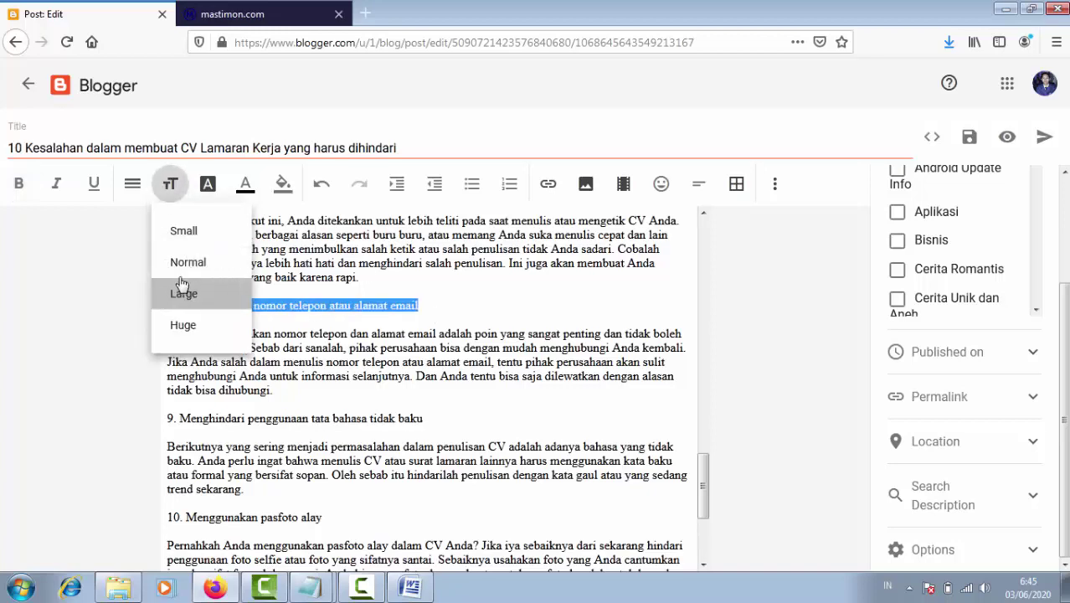
click(183, 293)
click(21, 184)
- Make the item heading "9. Menghindari penggunaan tata bahasa tidak baku" Large and bold
scroll(185, 358, down, 2)
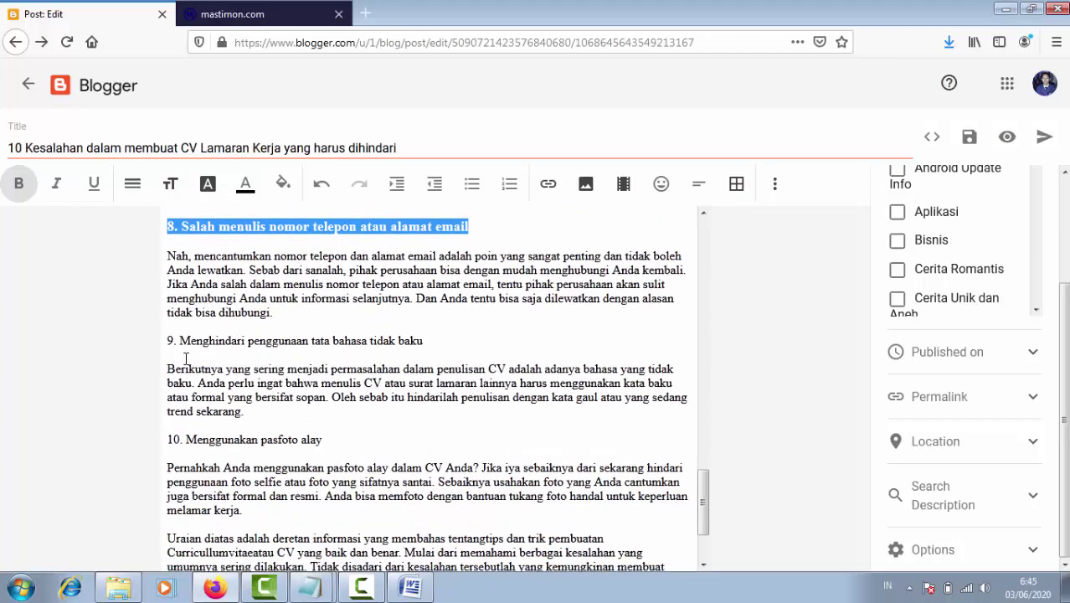
drag(168, 341, 444, 347)
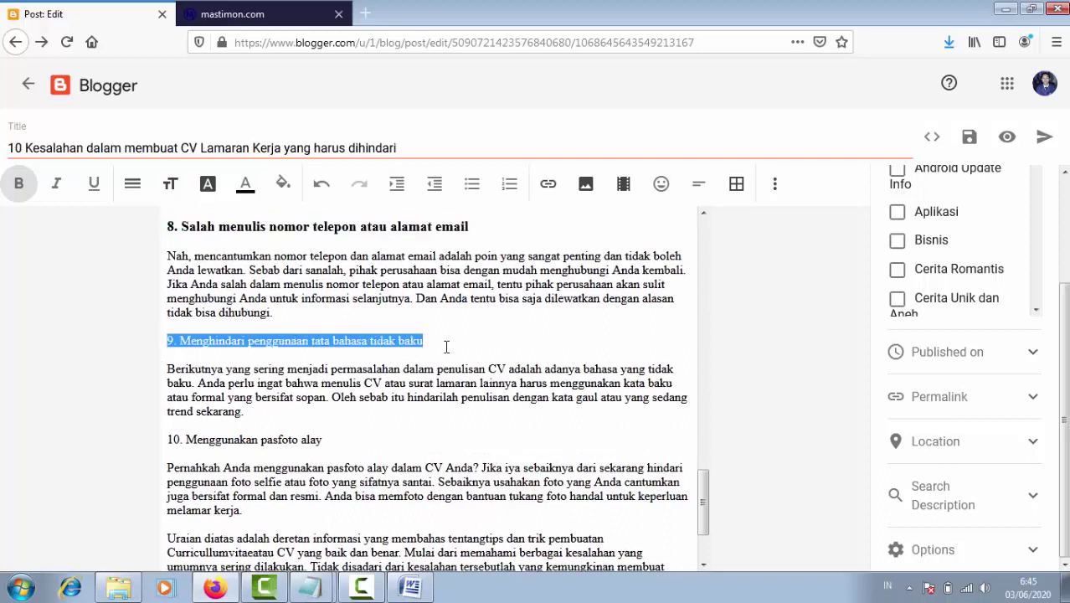
click(170, 185)
click(180, 293)
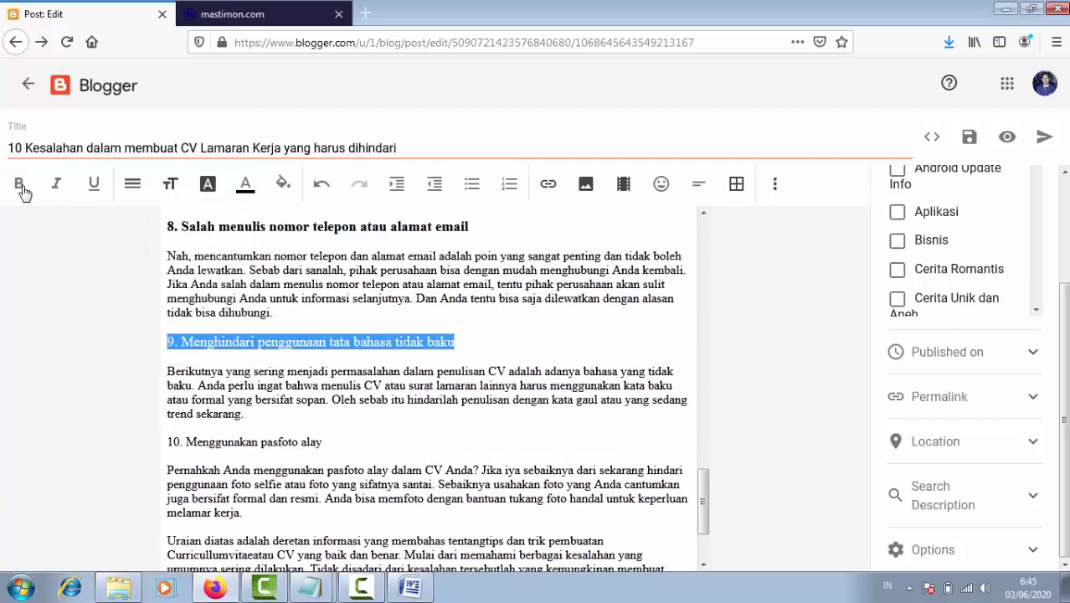
key(ctrl+b)
- Make the last item heading, "10. Menggunakan pasfoto alay", Large and bold, and check the headings back up to the article's start
drag(332, 441, 149, 441)
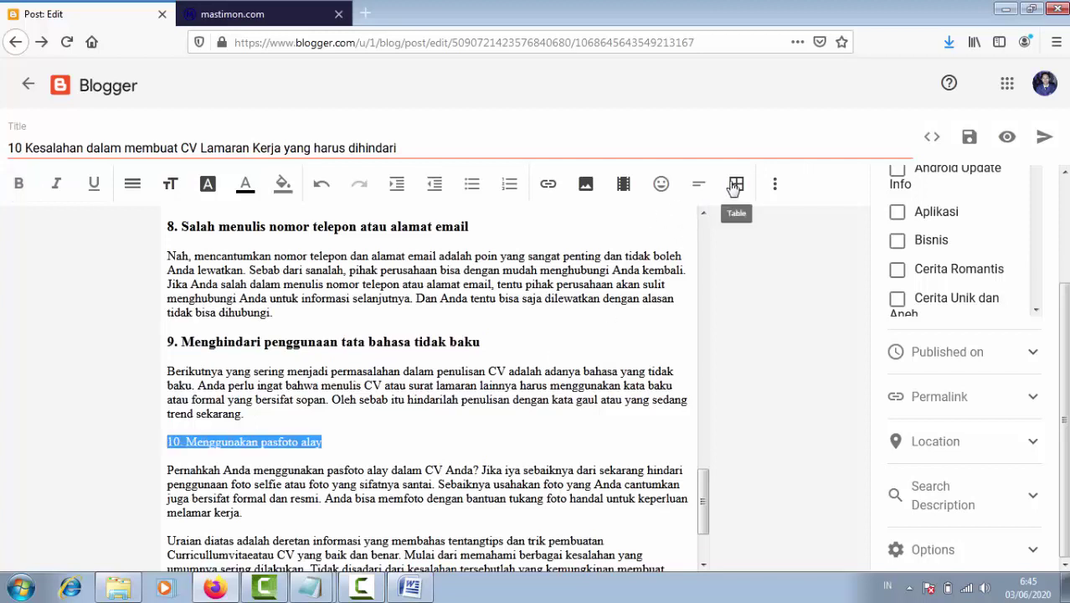
click(170, 183)
click(184, 293)
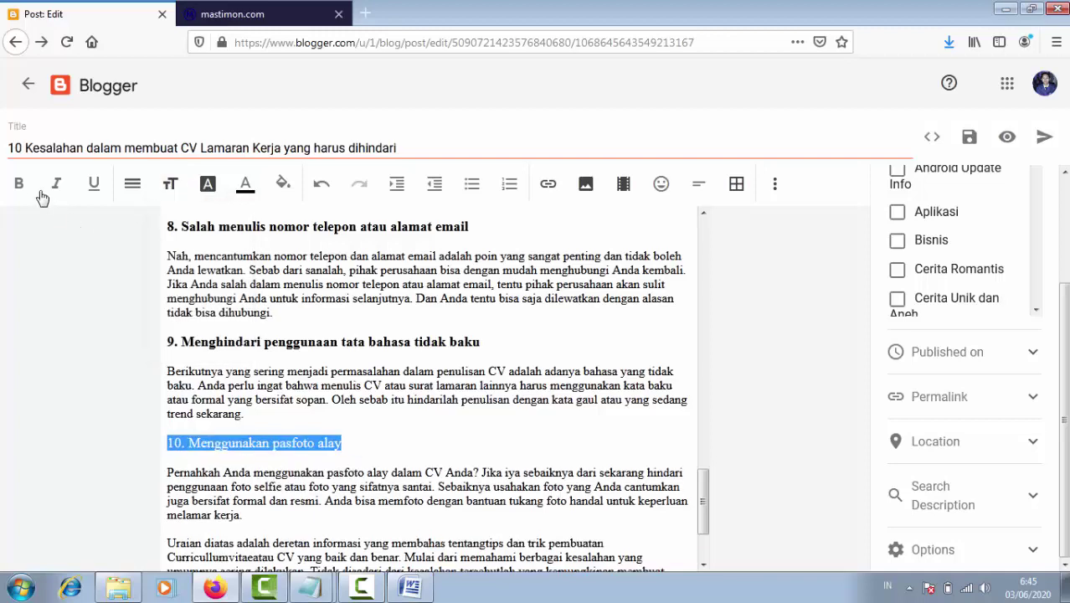
click(20, 186)
click(361, 357)
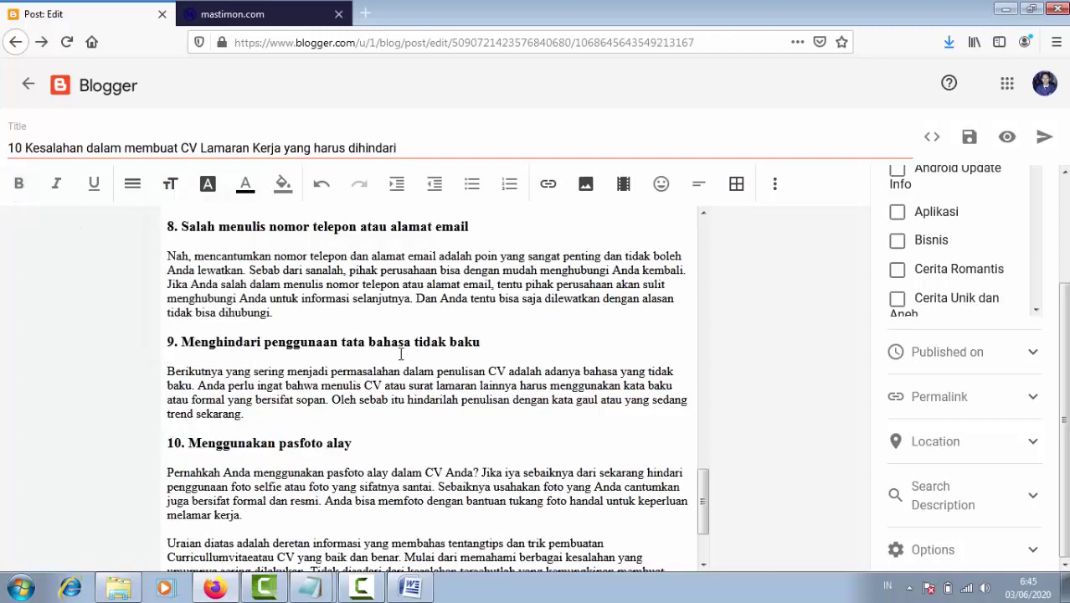
scroll(412, 352, down, 3)
scroll(380, 290, up, 10)
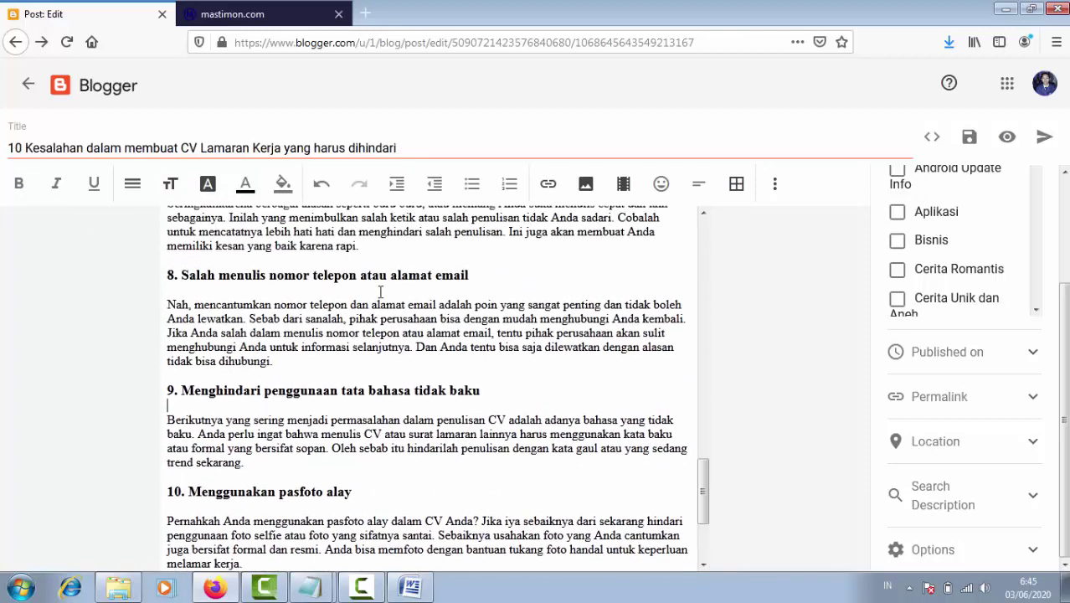
scroll(513, 277, up, 10)
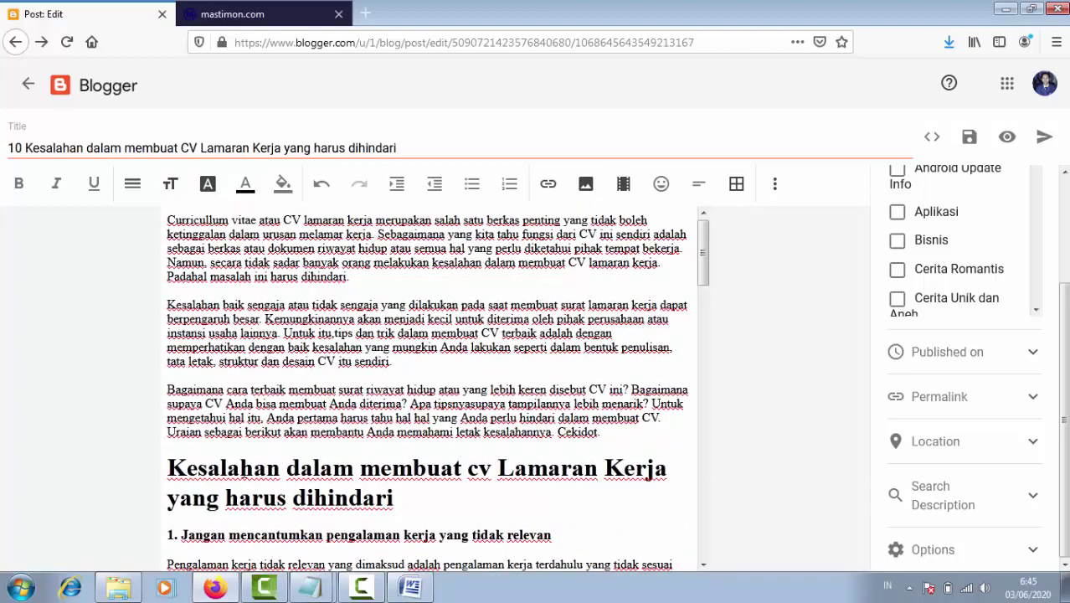
- Check the article's introduction and first item headings, and place the cursor on the empty line below the main heading
scroll(278, 462, down, 4)
scroll(209, 400, down, 4)
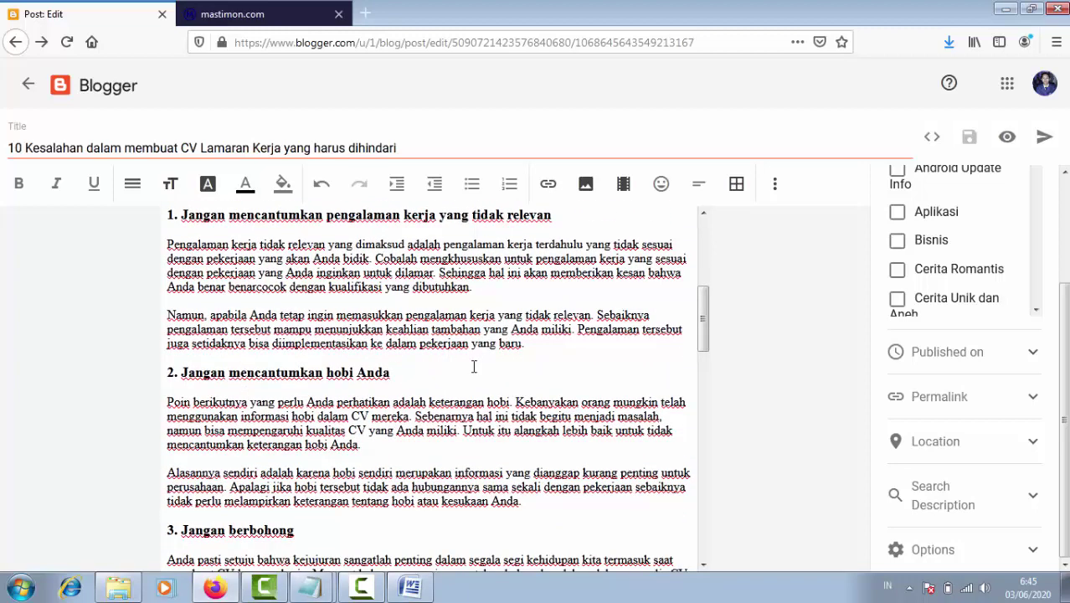
scroll(447, 382, up, 8)
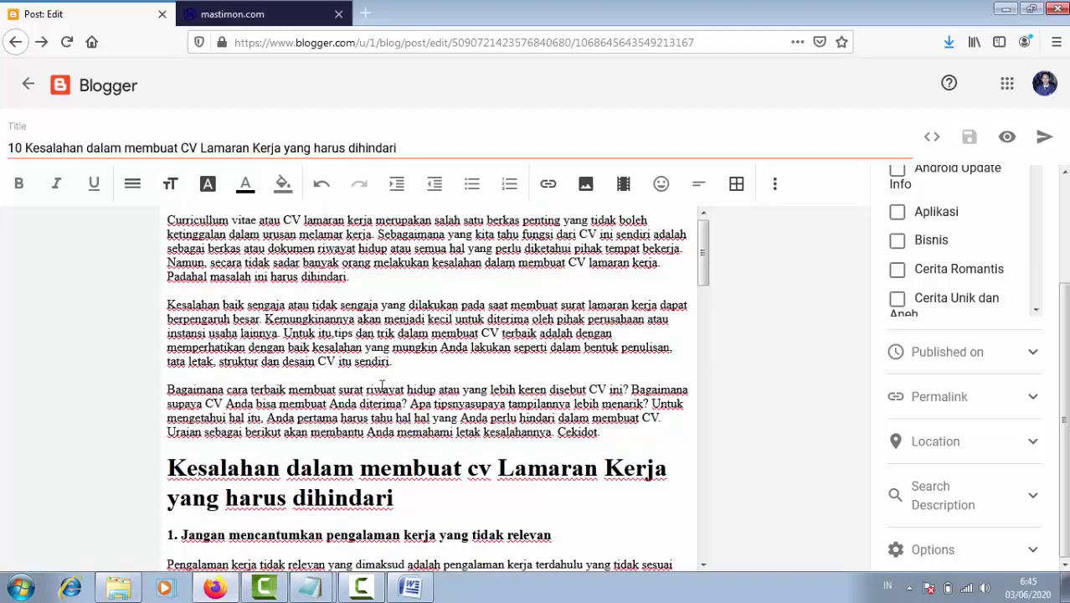
scroll(381, 385, down, 2)
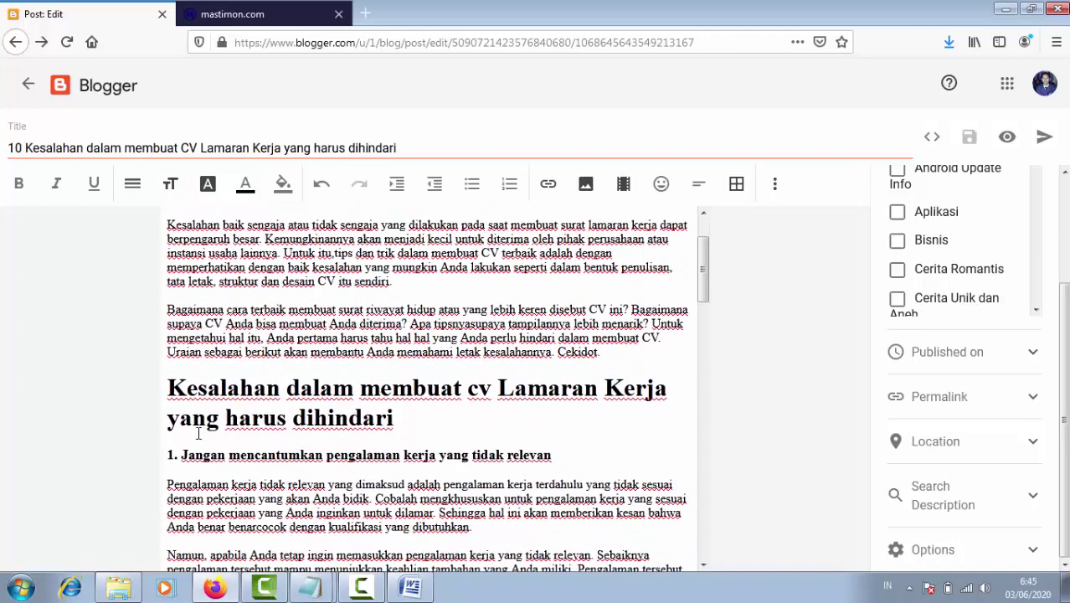
scroll(361, 362, up, 2)
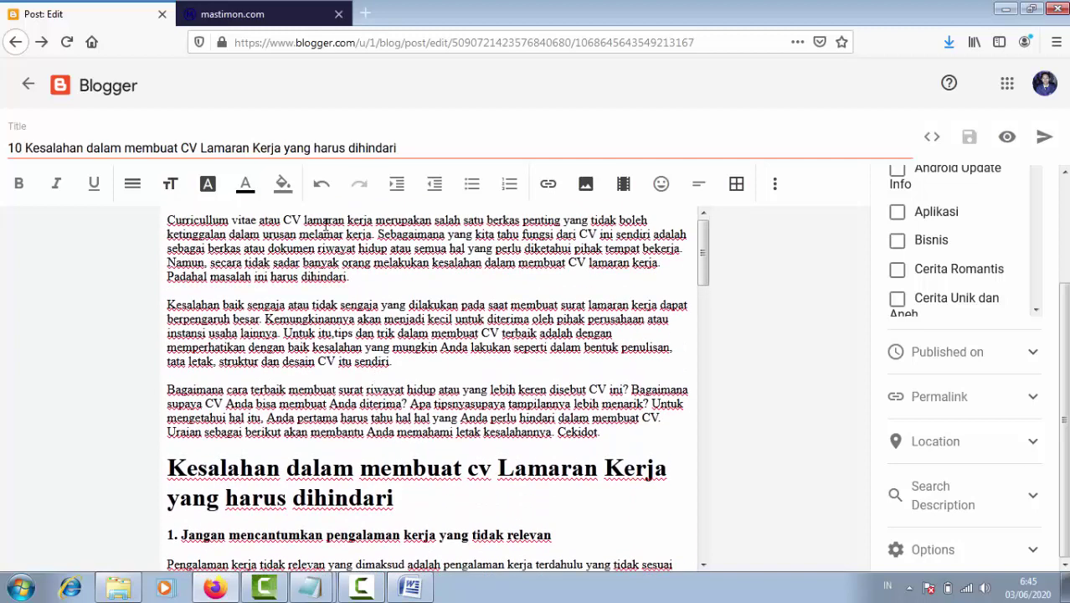
scroll(231, 481, down, 4)
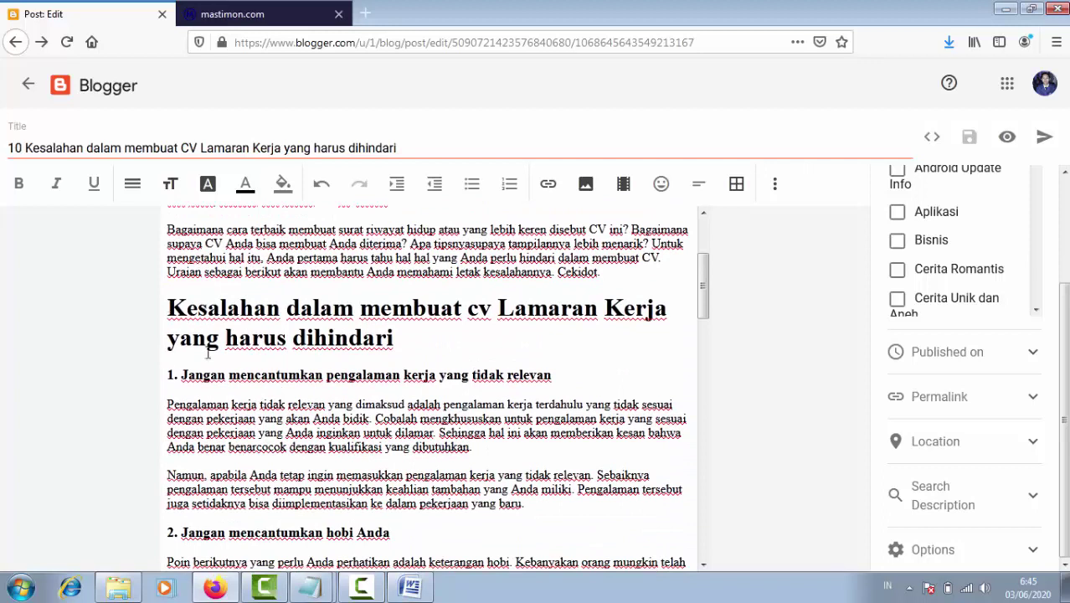
key(ctrl+b)
click(176, 357)
- Search the web for pixabay in a new browser tab and open the Pixabay site
click(365, 13)
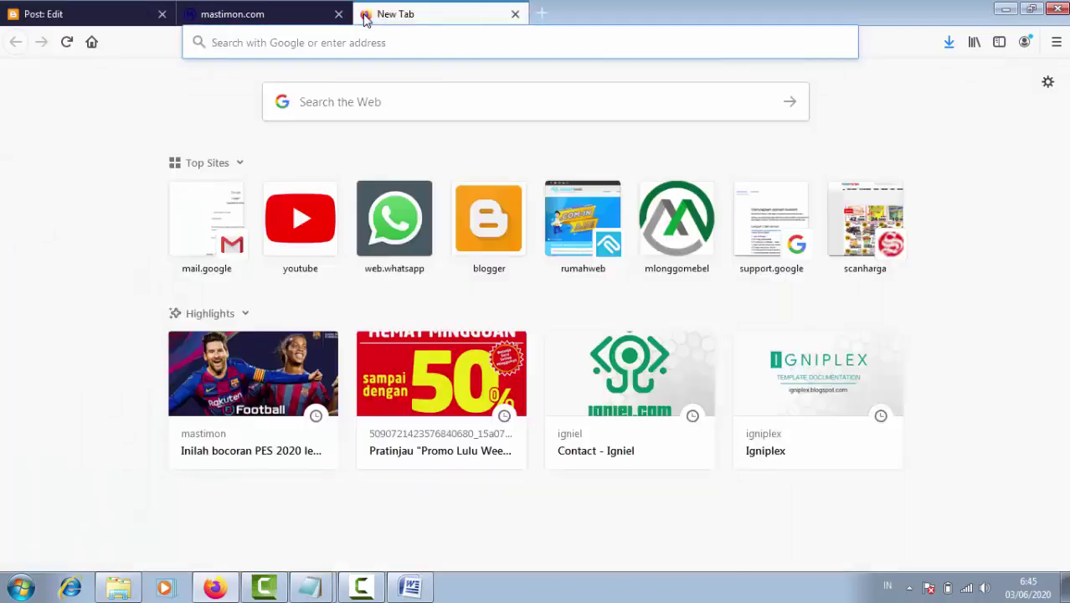
text(pixa)
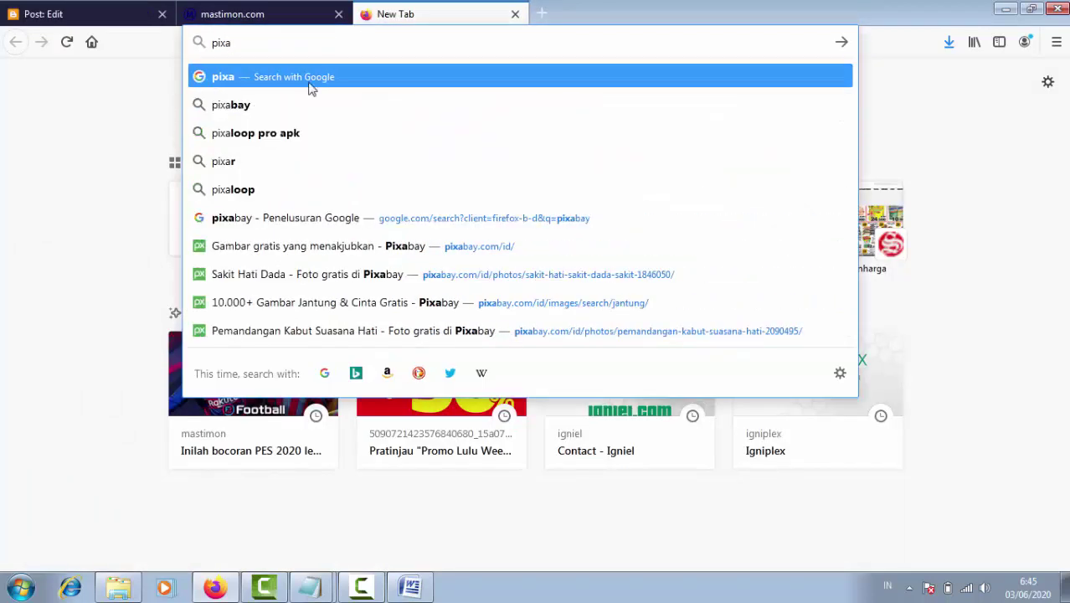
click(283, 104)
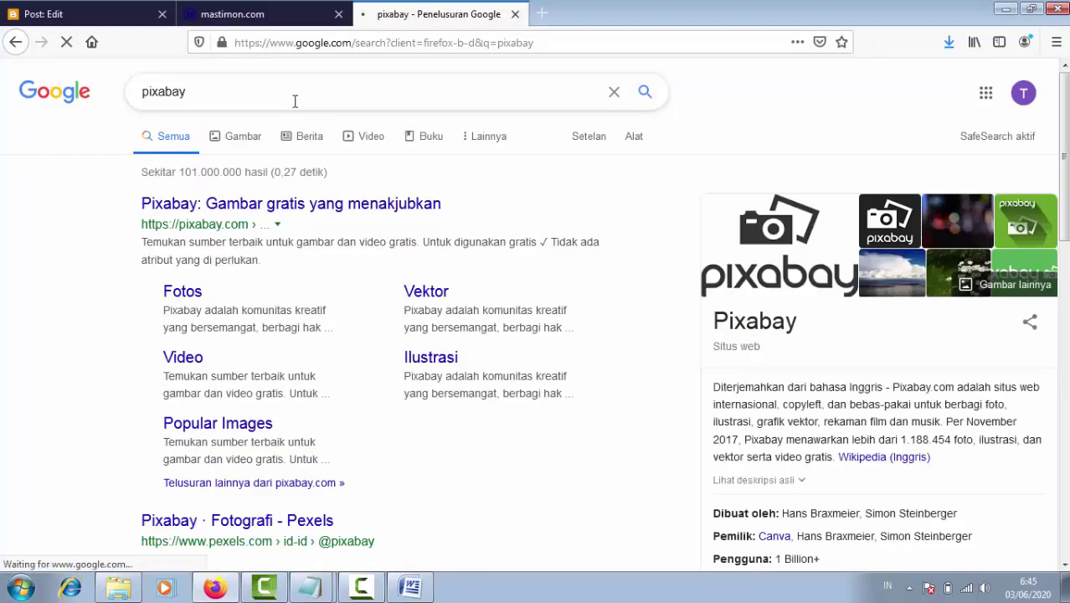
click(246, 205)
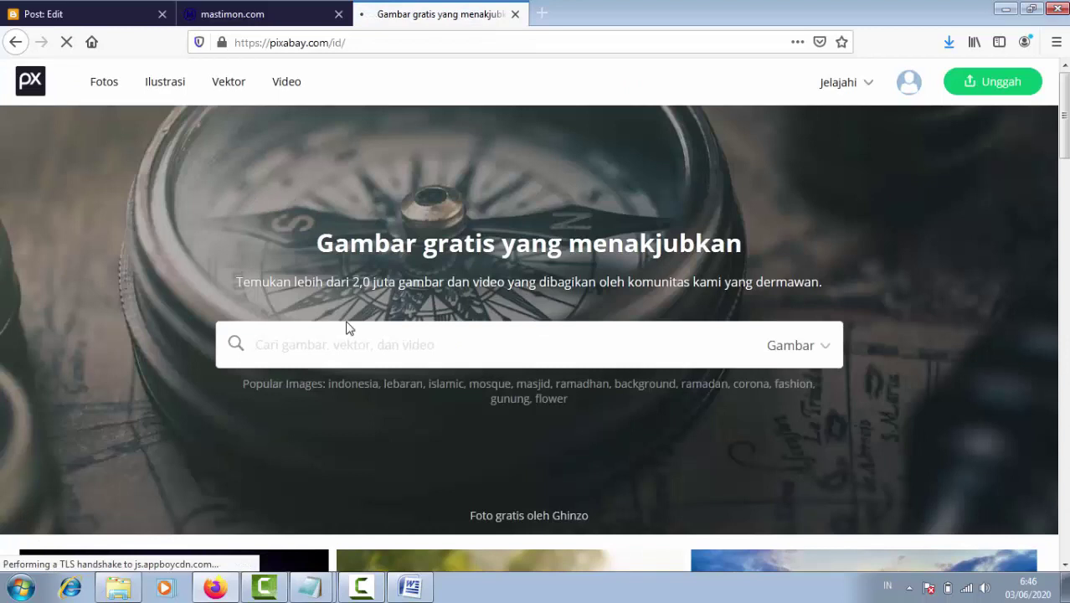
- Search Pixabay for images matching "curuculum vitae"
click(307, 349)
text(curucul)
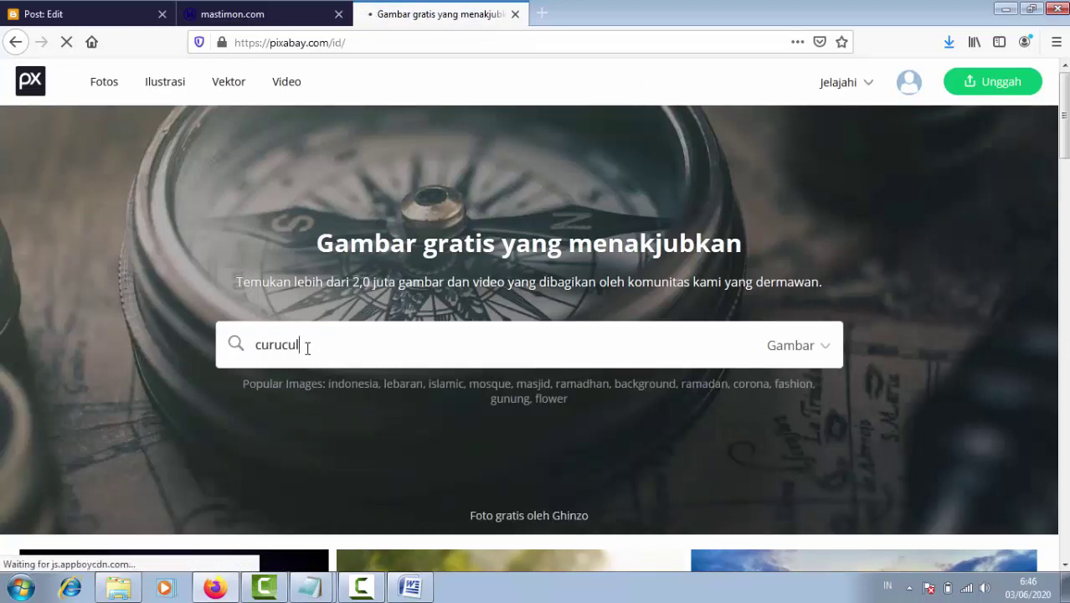
text(um vitae)
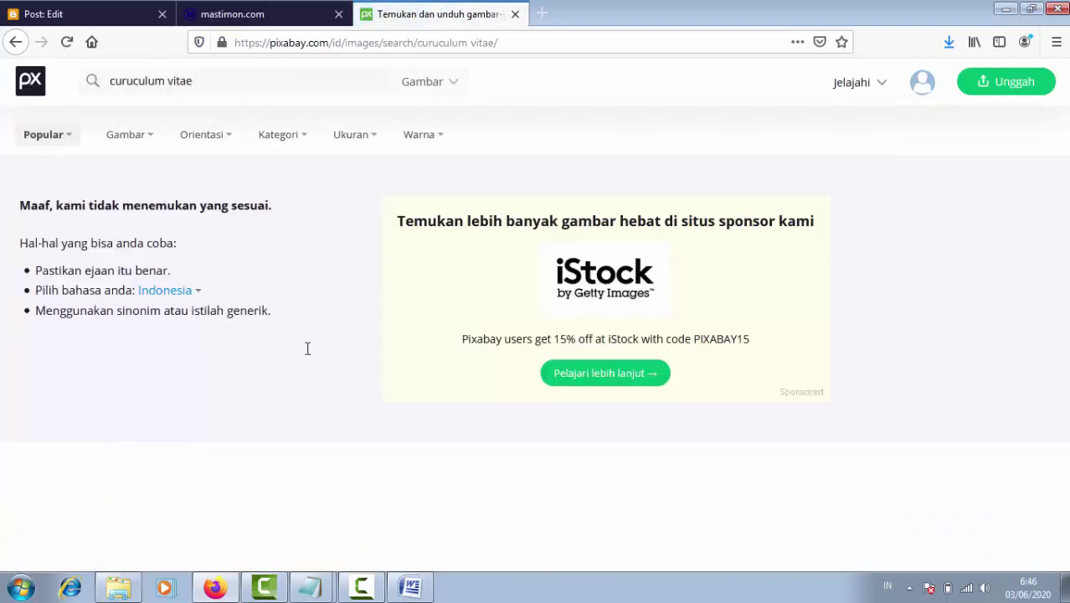
- Search Pixabay for "CV" and open the job illustration showing four hands holding CV sheets
drag(214, 82, 2, 80)
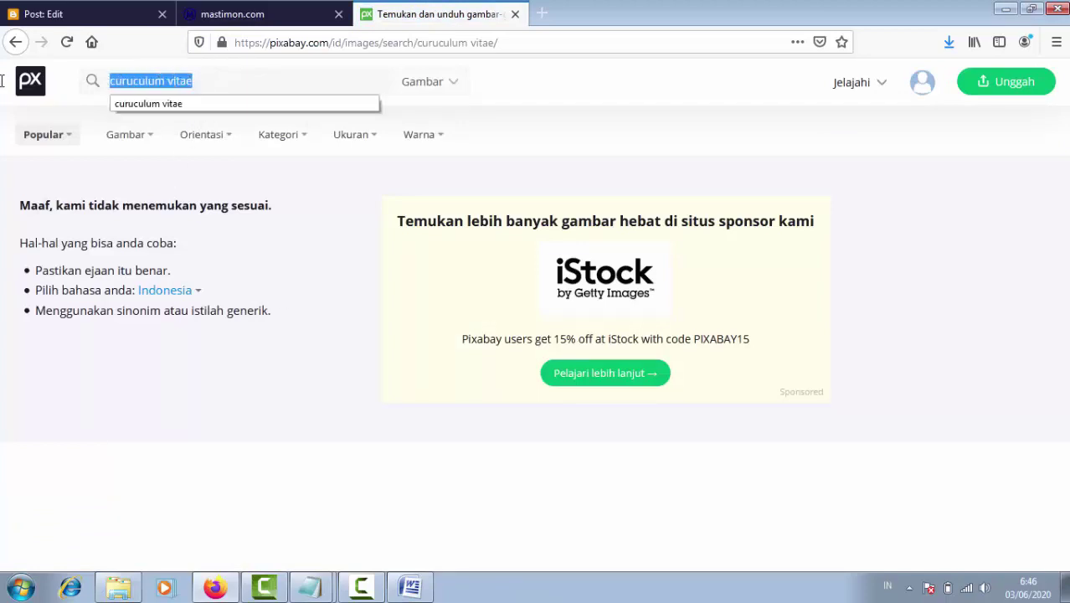
text(CV)
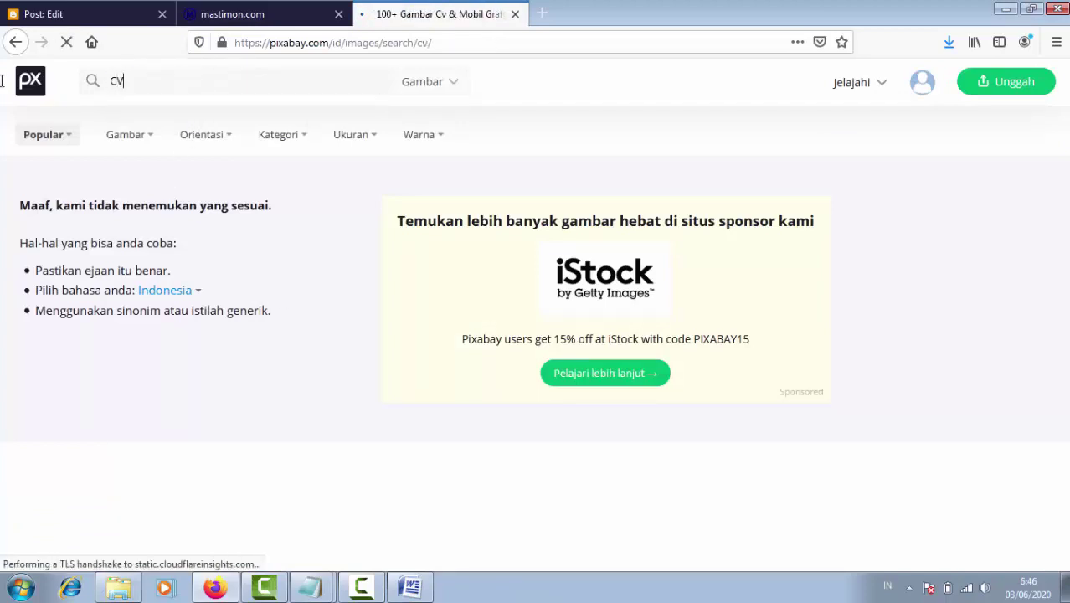
scroll(302, 244, down, 3)
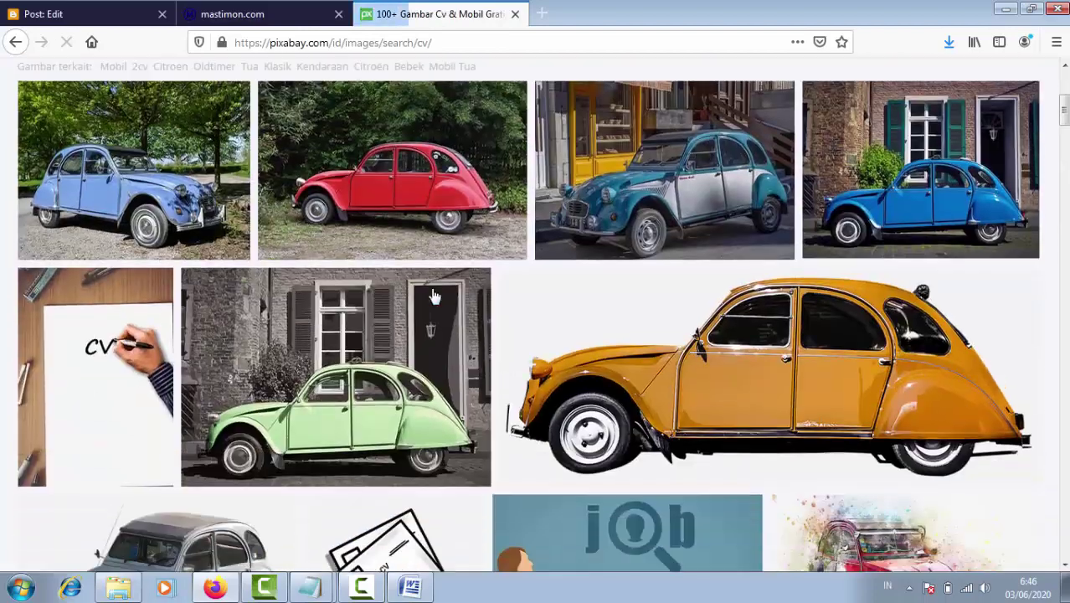
scroll(116, 244, down, 2)
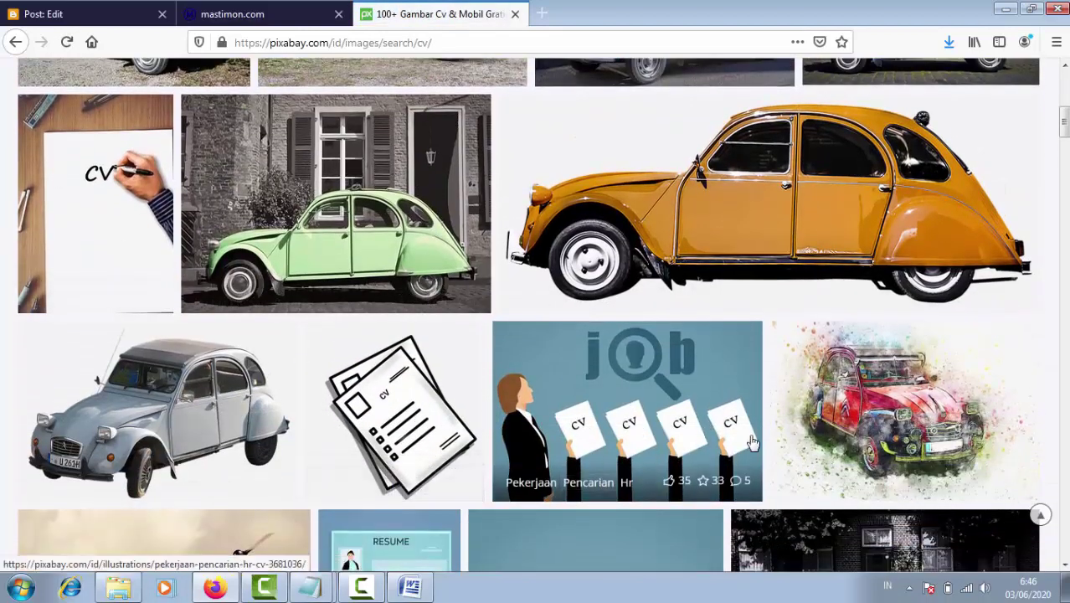
click(637, 420)
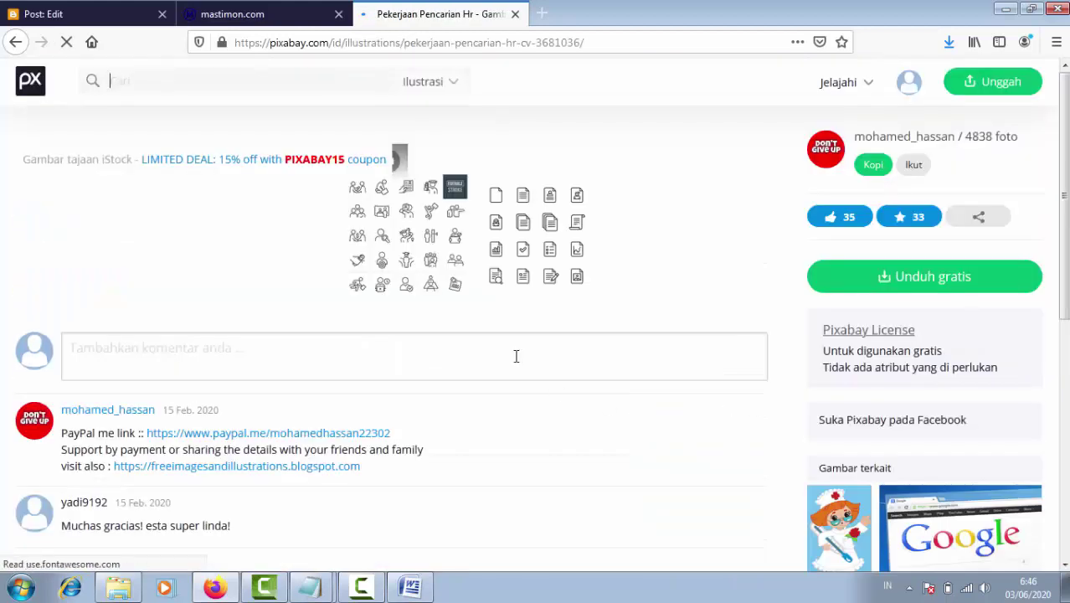
- Download the job illustration as a 640×428 JPG and save the file to the computer
scroll(567, 315, down, 2)
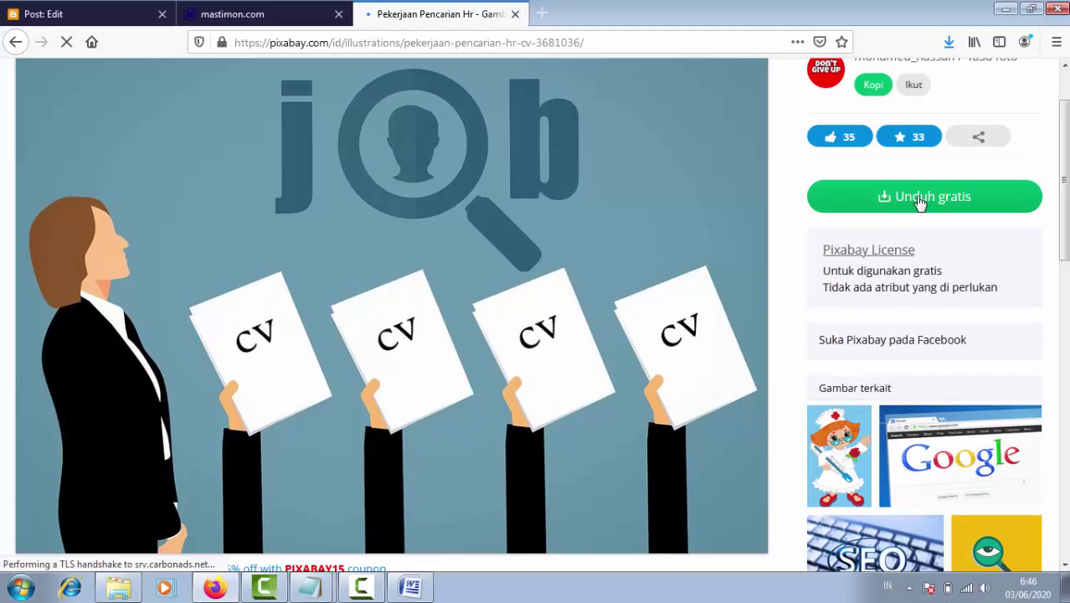
click(920, 201)
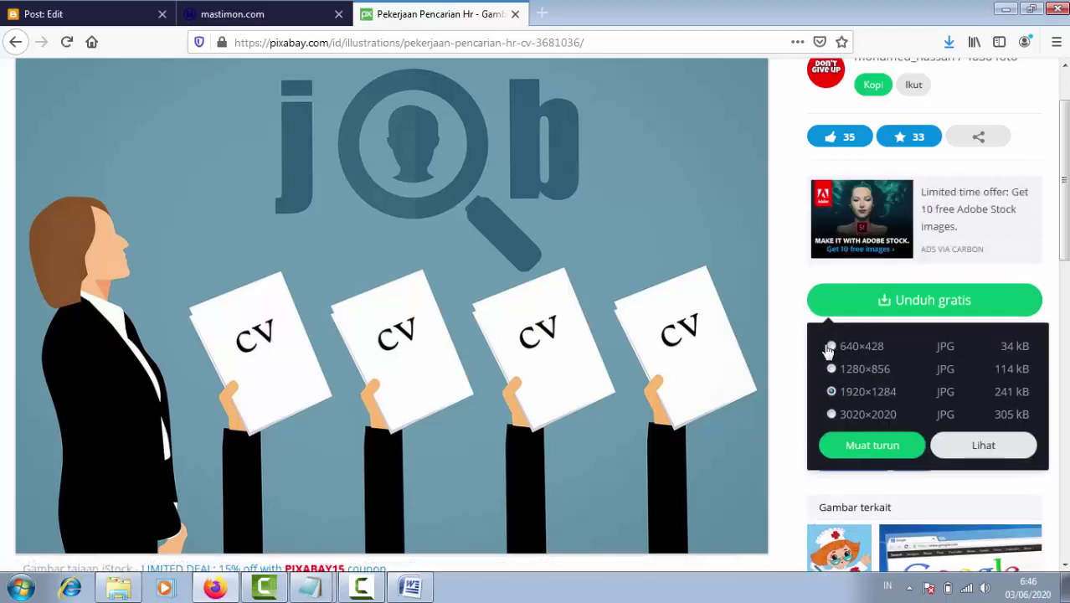
click(830, 346)
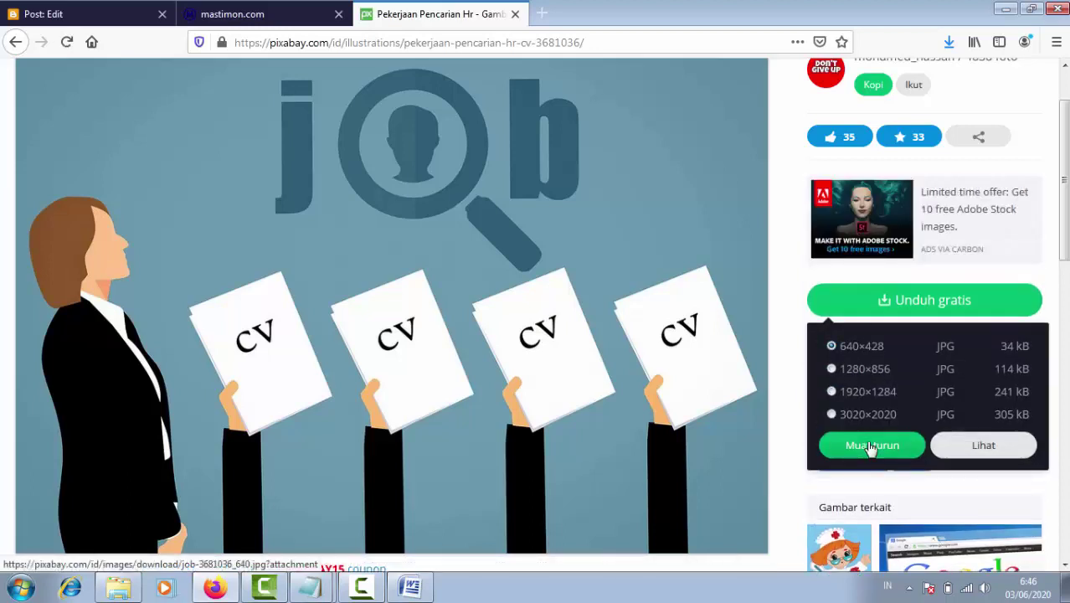
click(891, 445)
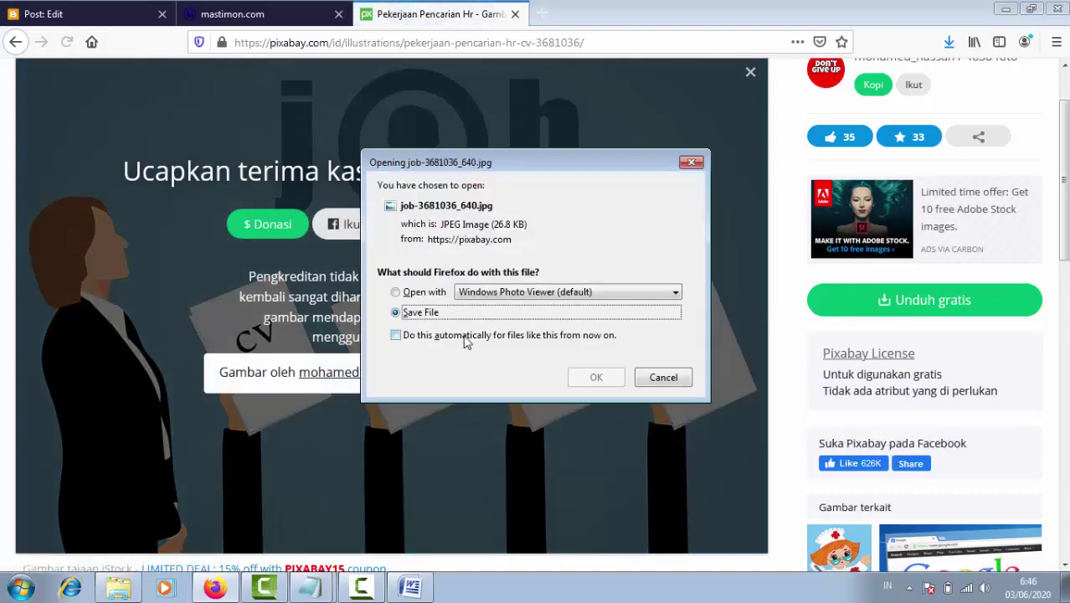
click(590, 378)
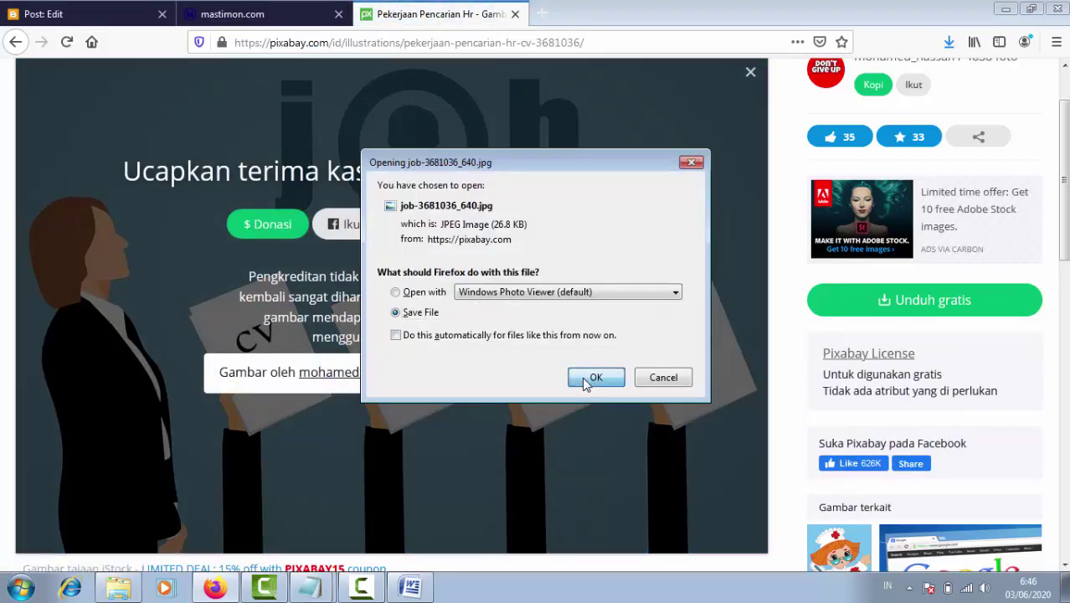
- Rename the downloaded image job-3681036_640 in the Downloads folder to "CV Lamaran Kerja"
click(118, 587)
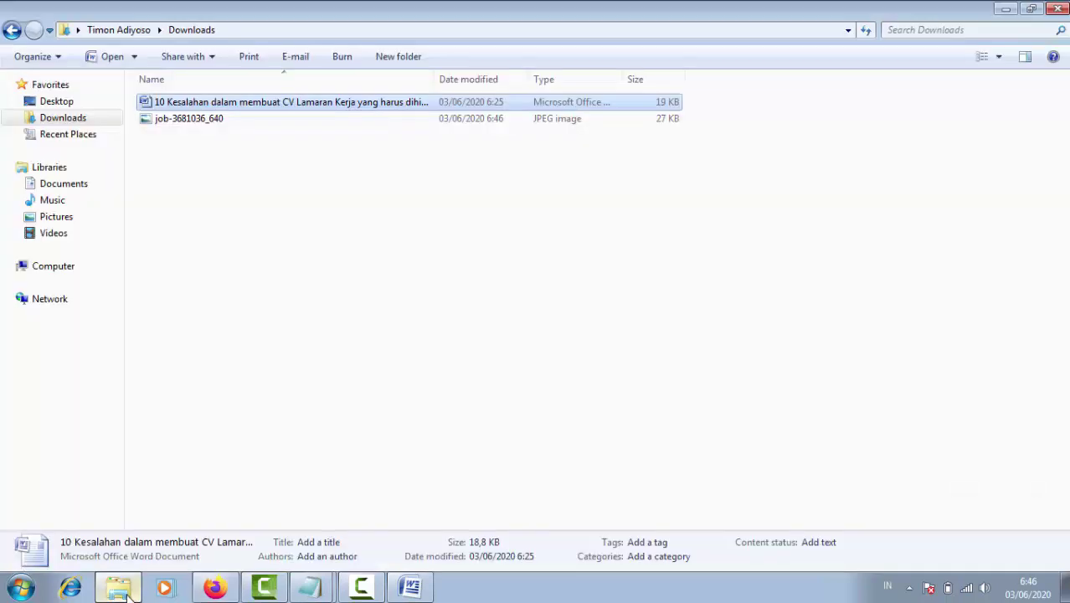
click(176, 123)
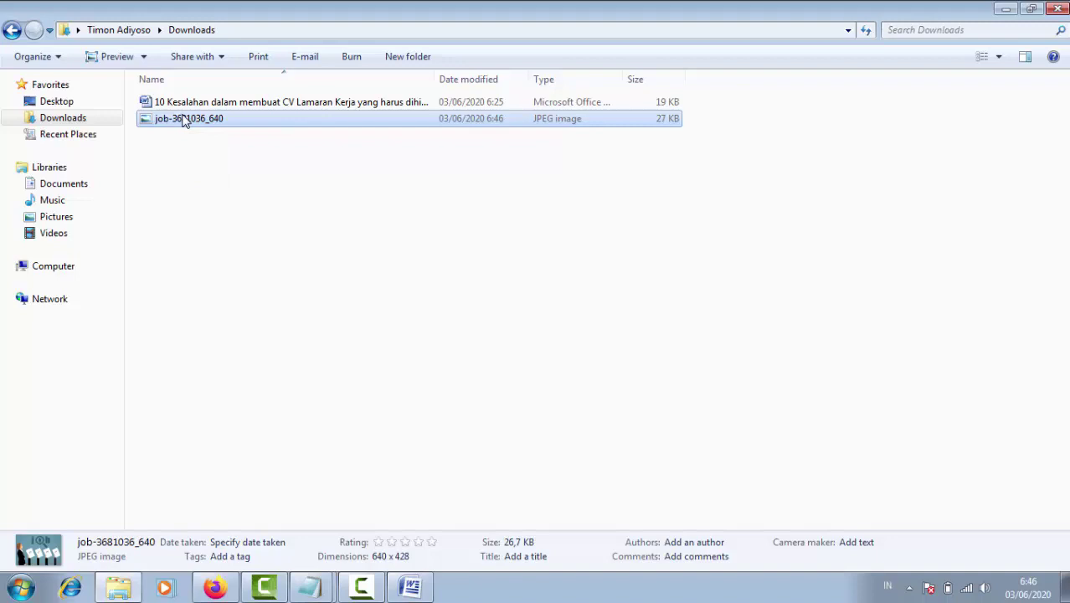
click(184, 121)
text(CV)
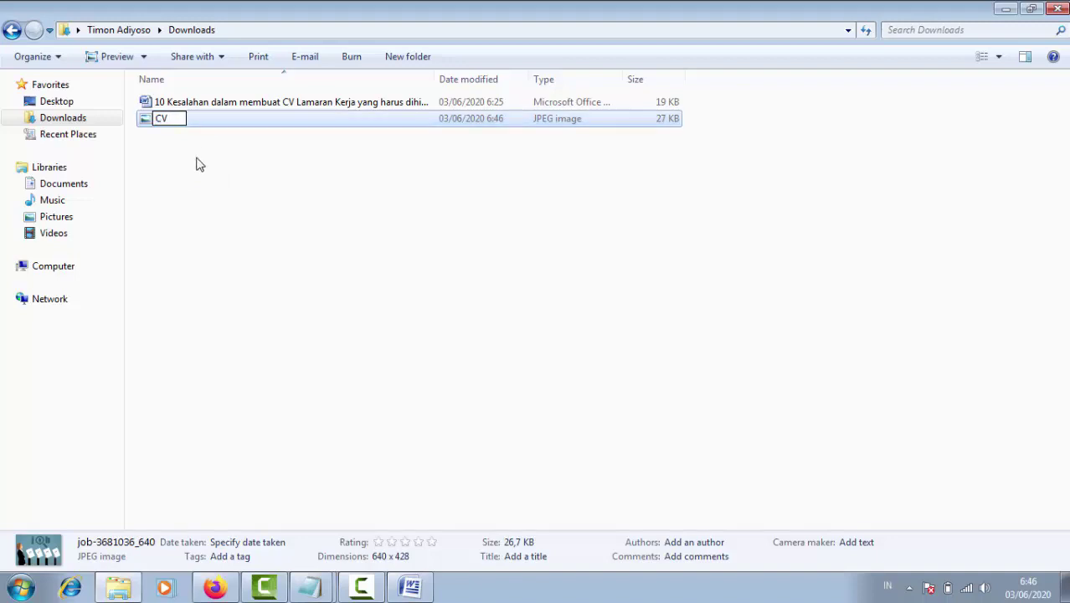
text( Lamaran Ker)
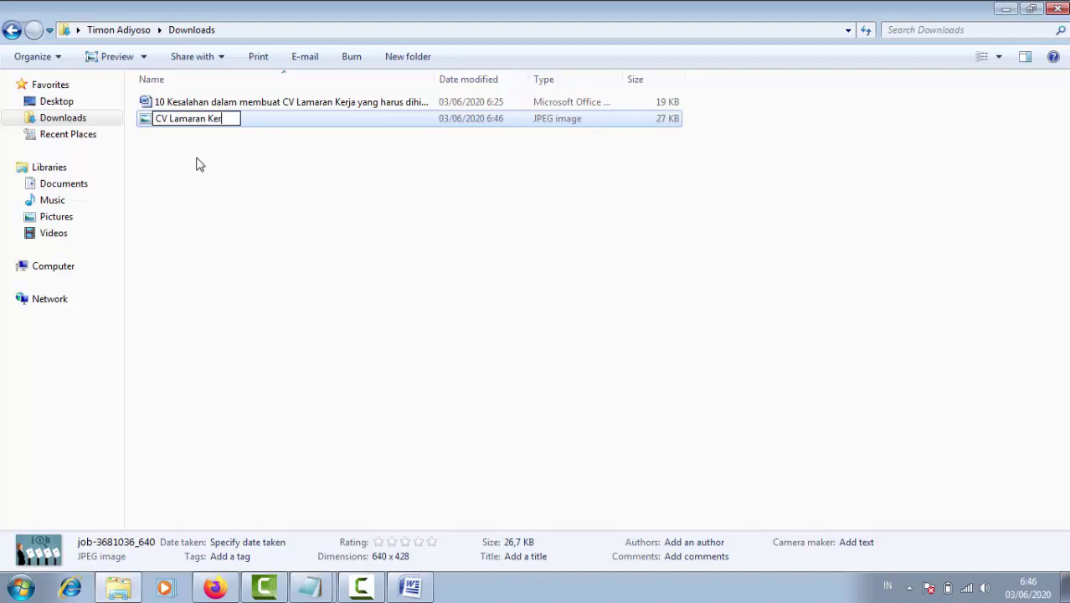
text(ja)
key(Return)
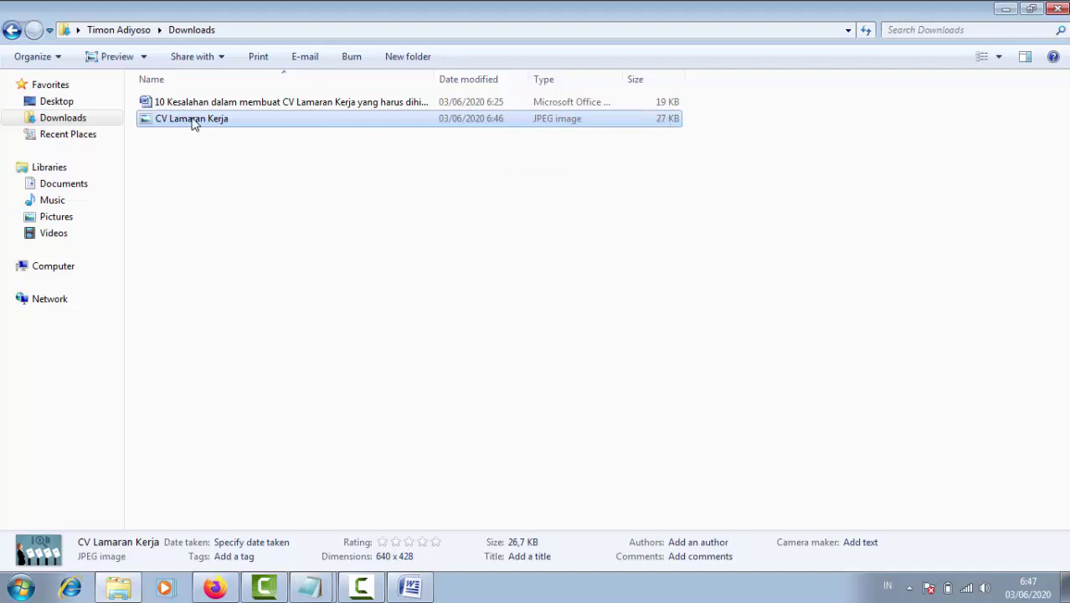
- Switch back to the Blogger post and add two blank lines between the main heading and item heading 1
click(214, 587)
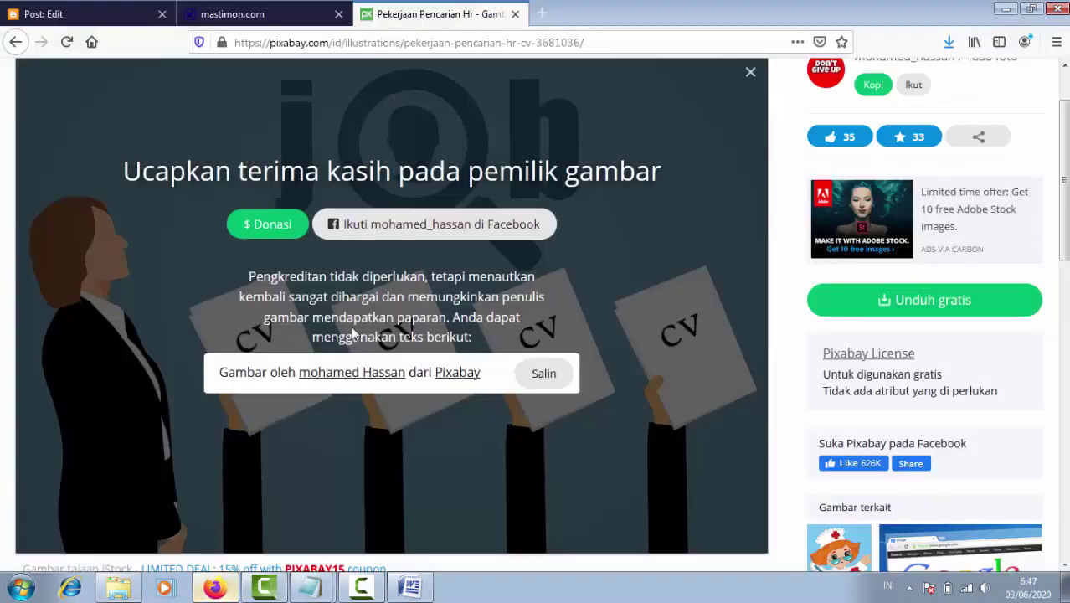
click(99, 10)
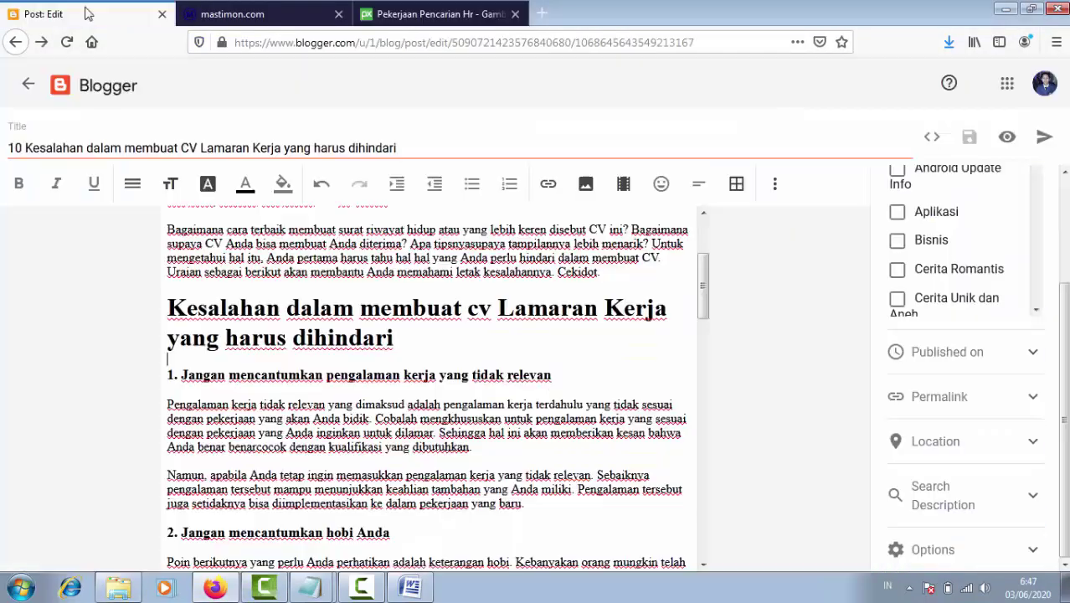
click(197, 360)
key(Return)
key(Return)
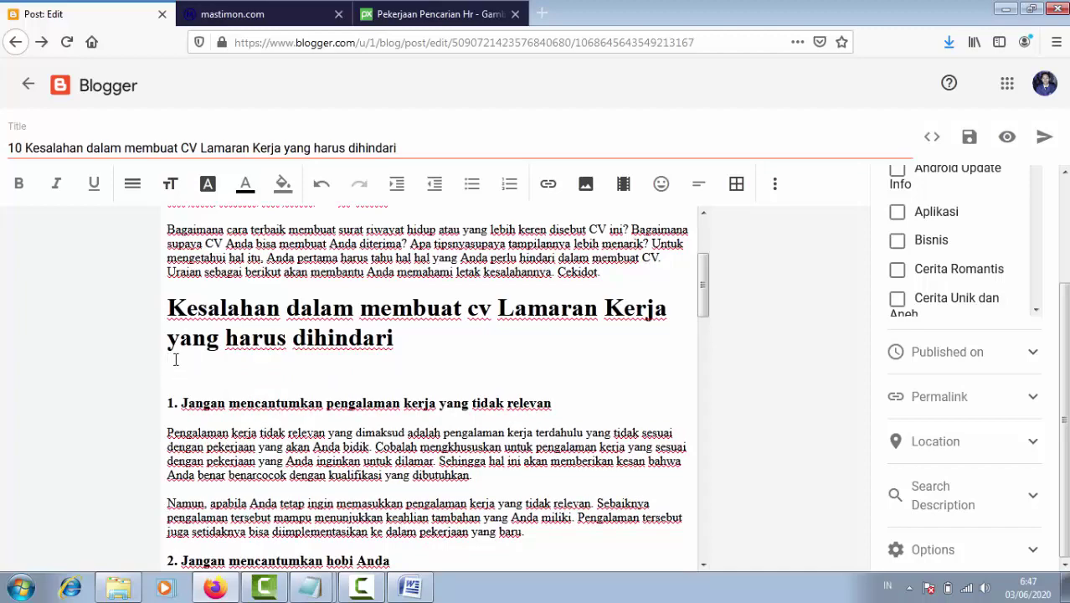
- Insert the image "CV Lamaran Kerja" from the computer's Downloads folder between the main heading and item heading 1, and select it
scroll(335, 385, down, 15)
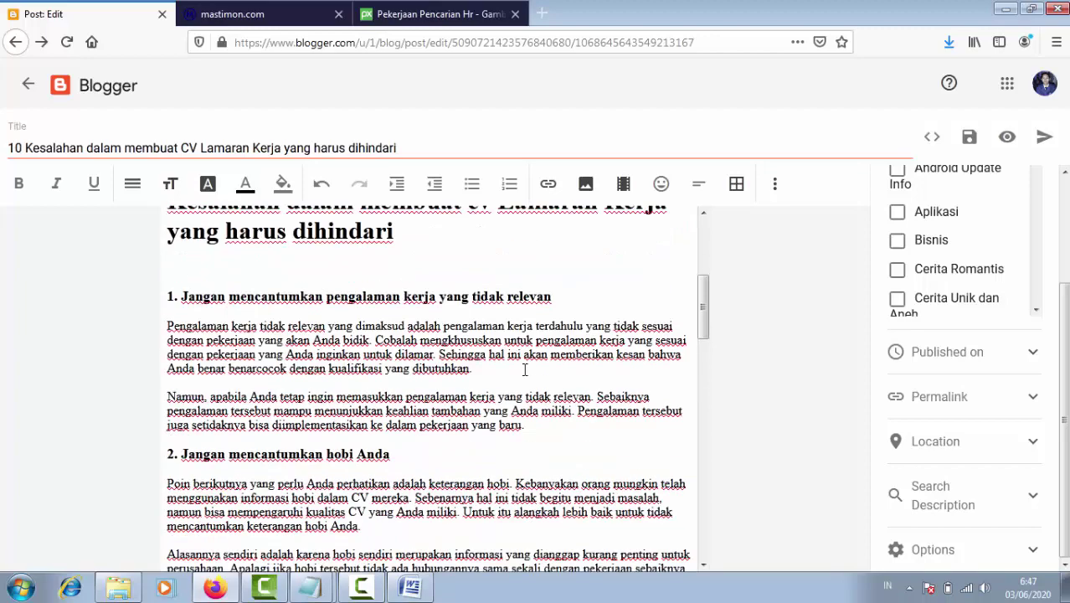
scroll(416, 423, up, 10)
scroll(416, 420, up, 10)
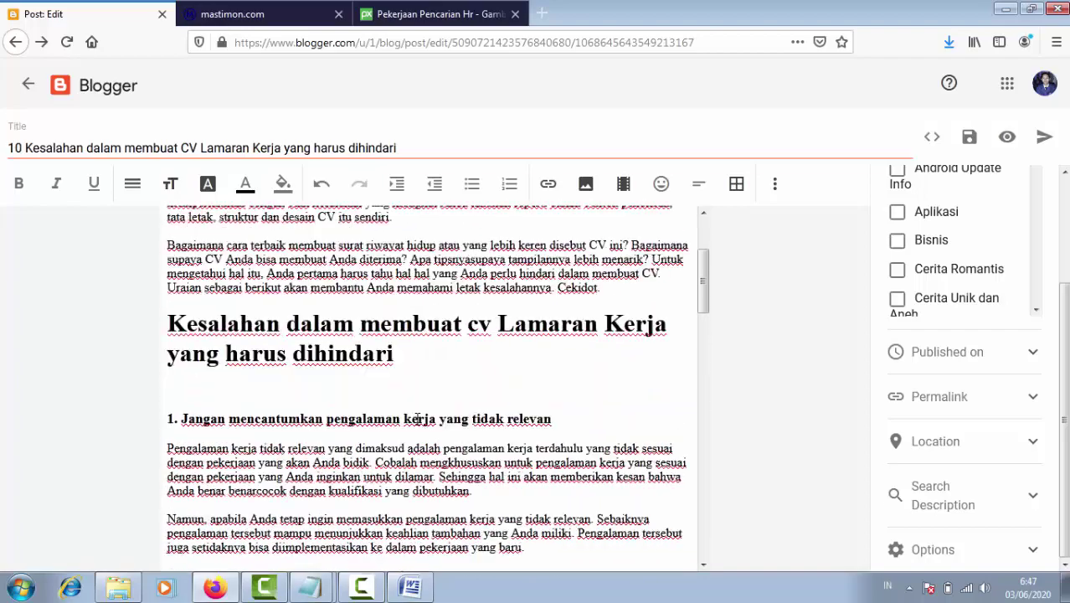
scroll(176, 282, down, 3)
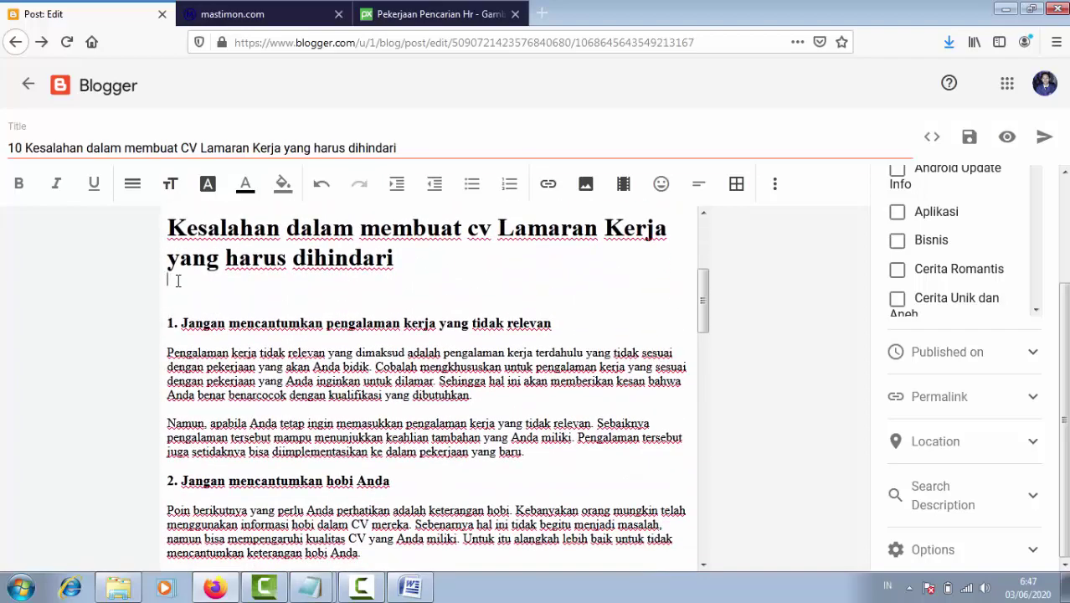
click(585, 185)
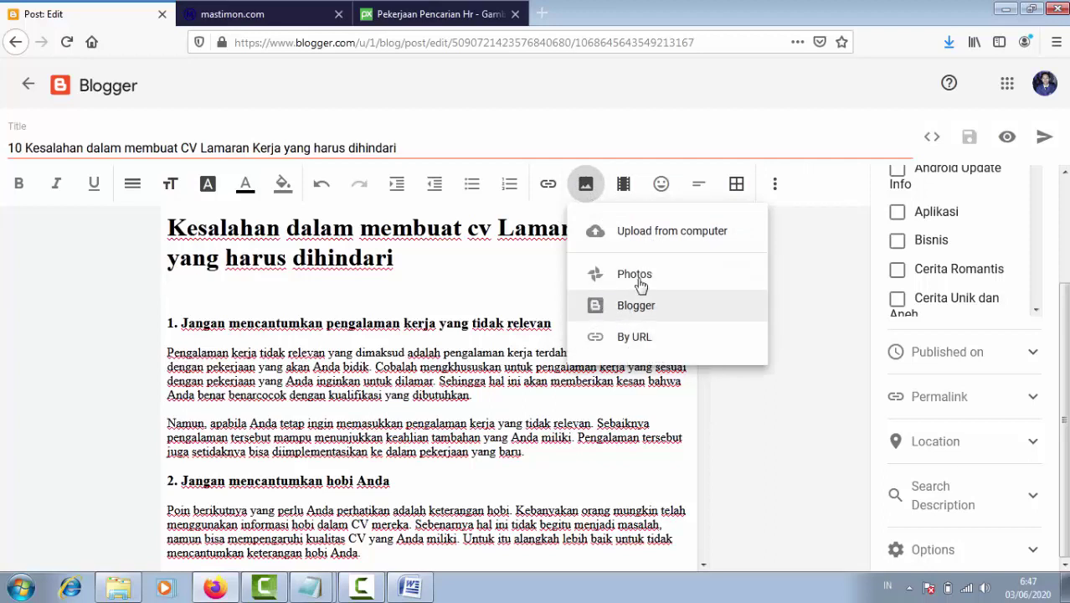
click(627, 234)
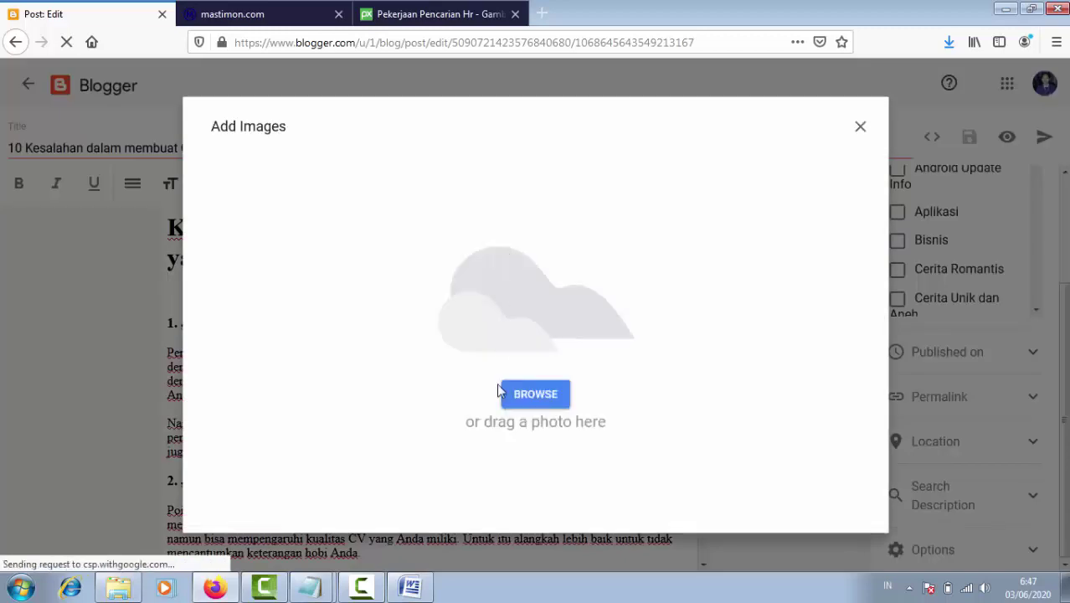
click(526, 399)
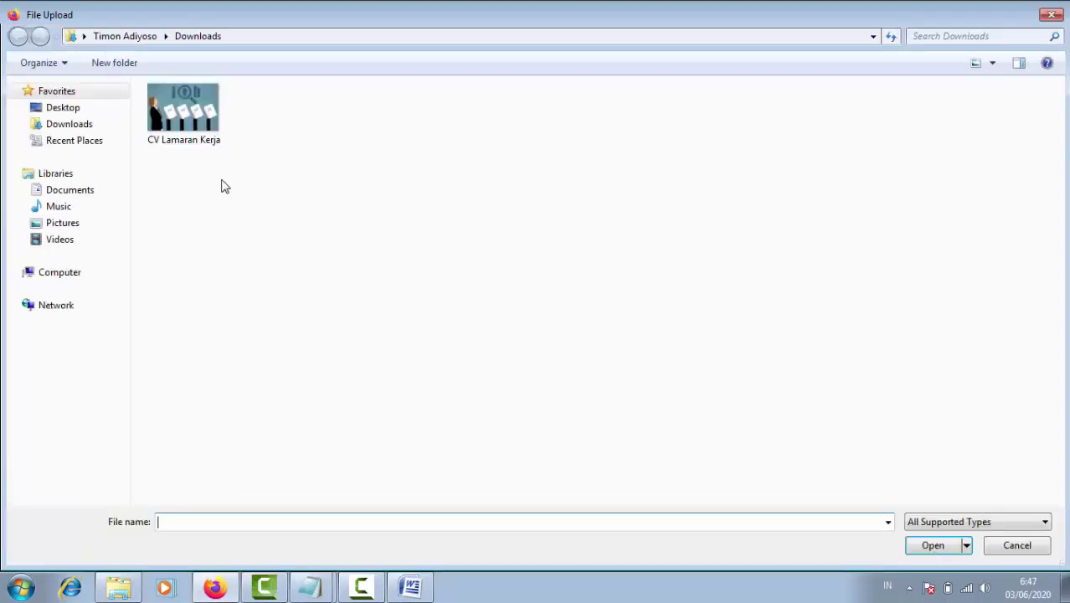
click(191, 117)
click(948, 549)
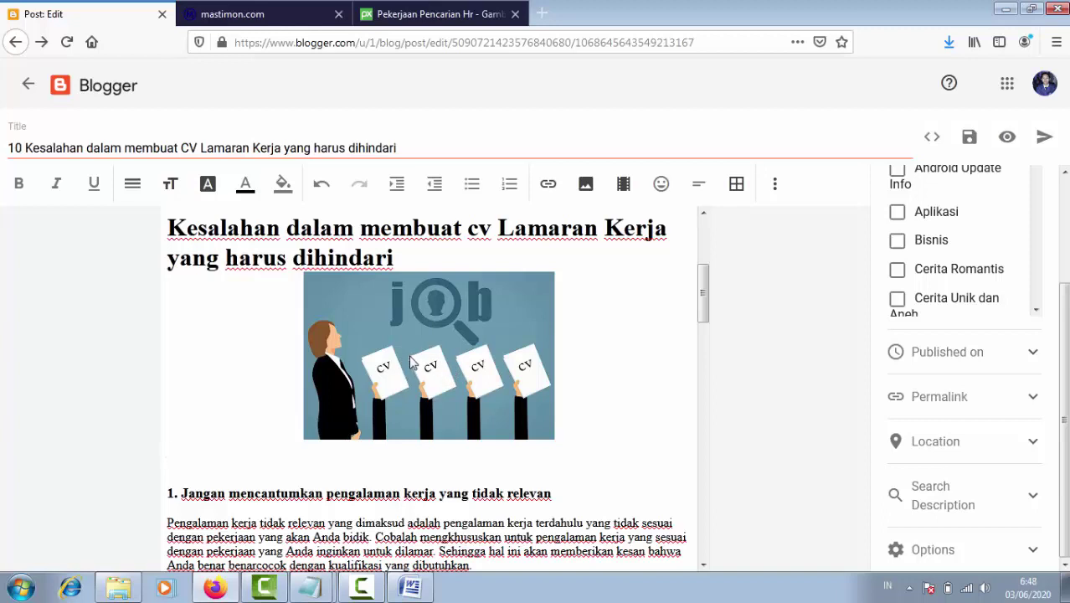
click(427, 360)
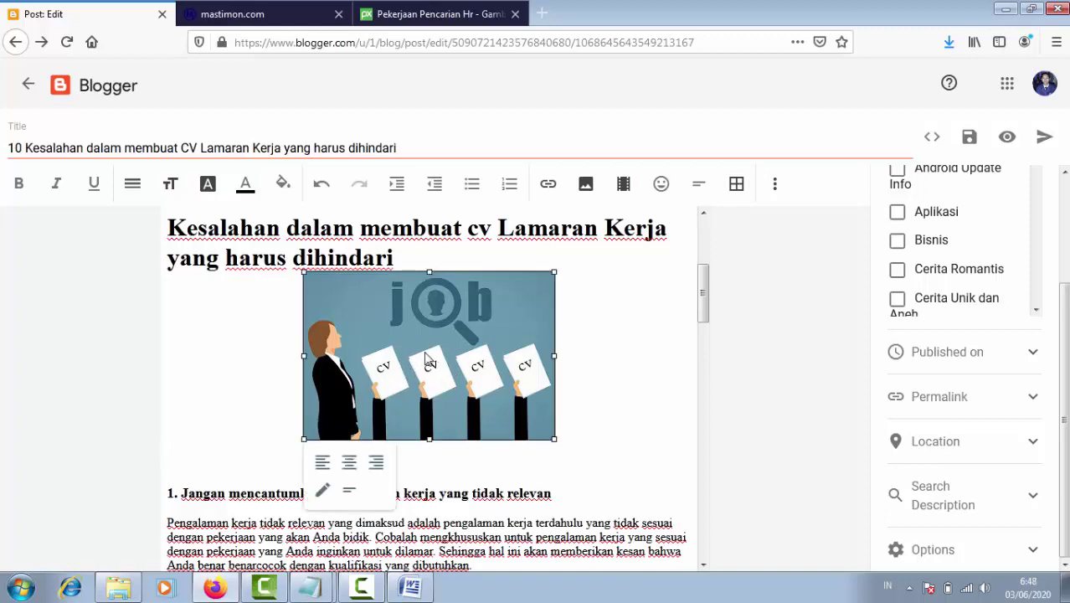
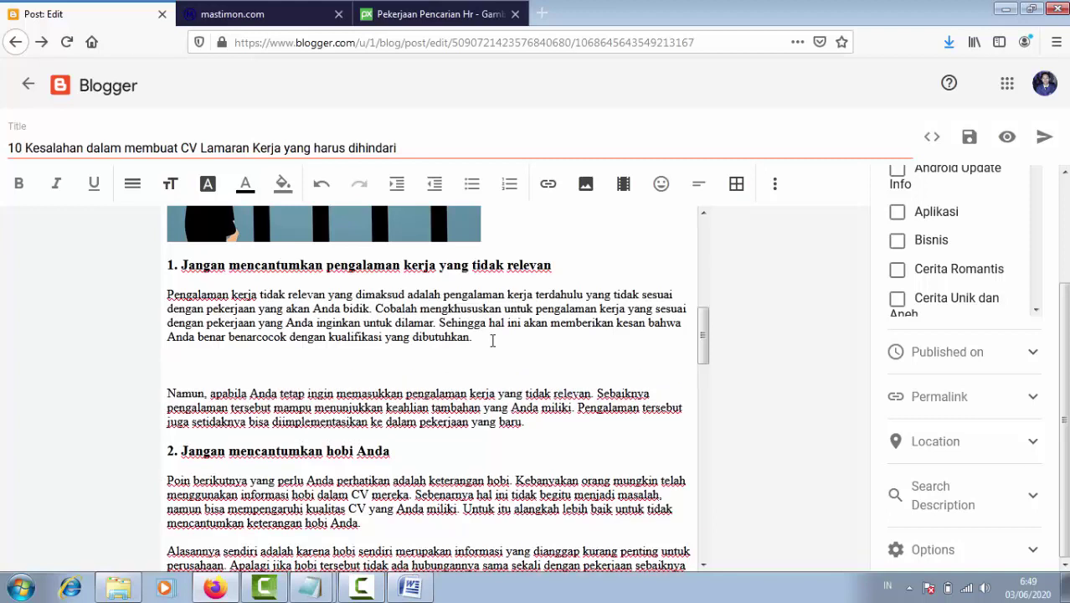
- Add "Baca Juga :" on the blank line below item 1's first paragraph and search mastimon.com for "CV" articles
text(Baca Juga :)
click(265, 19)
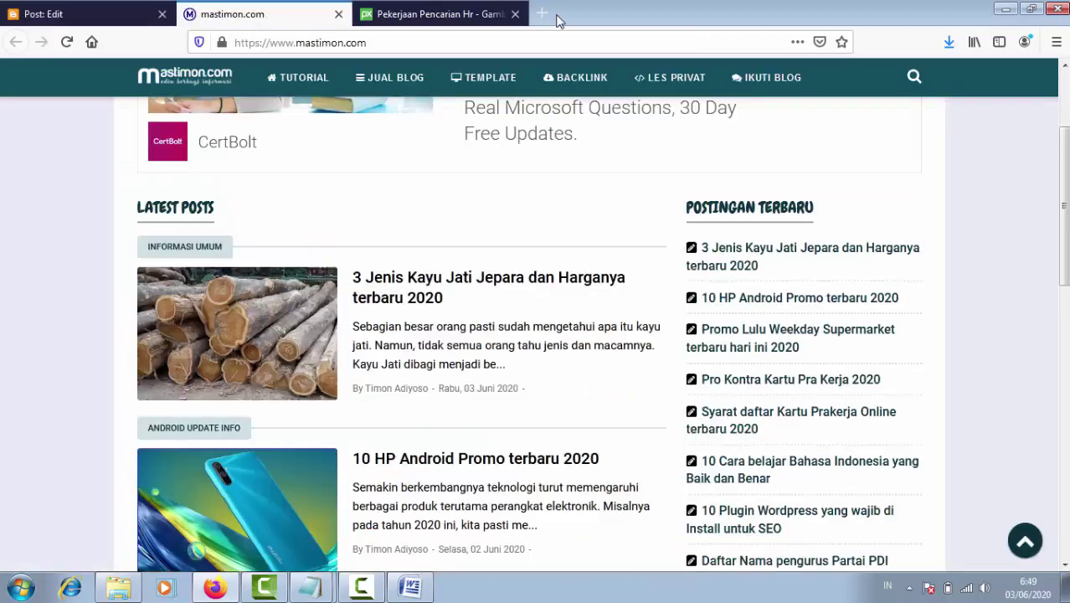
click(913, 79)
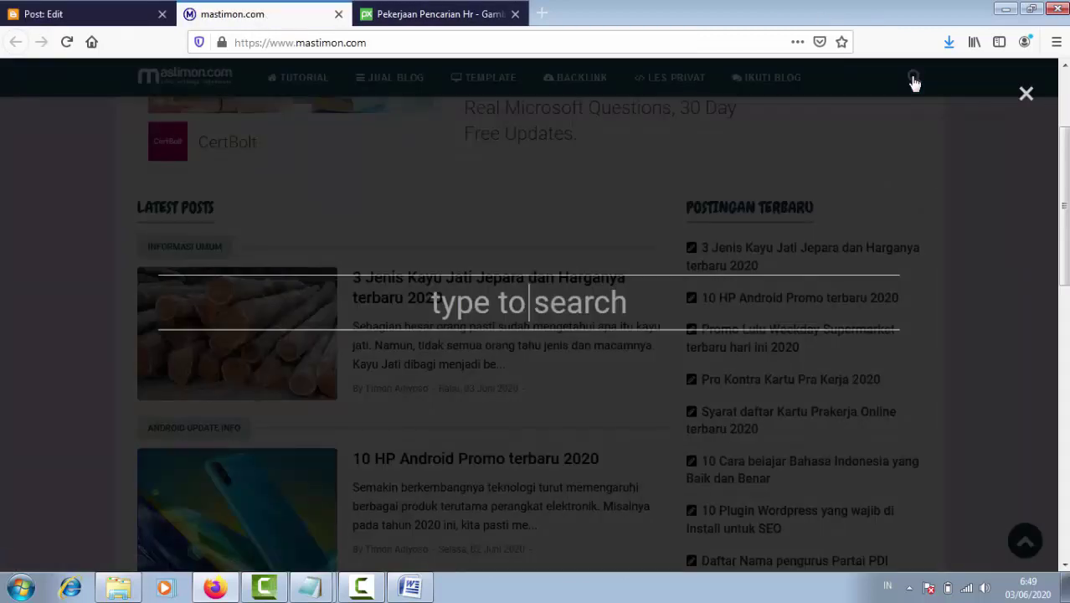
text(CV)
key(Return)
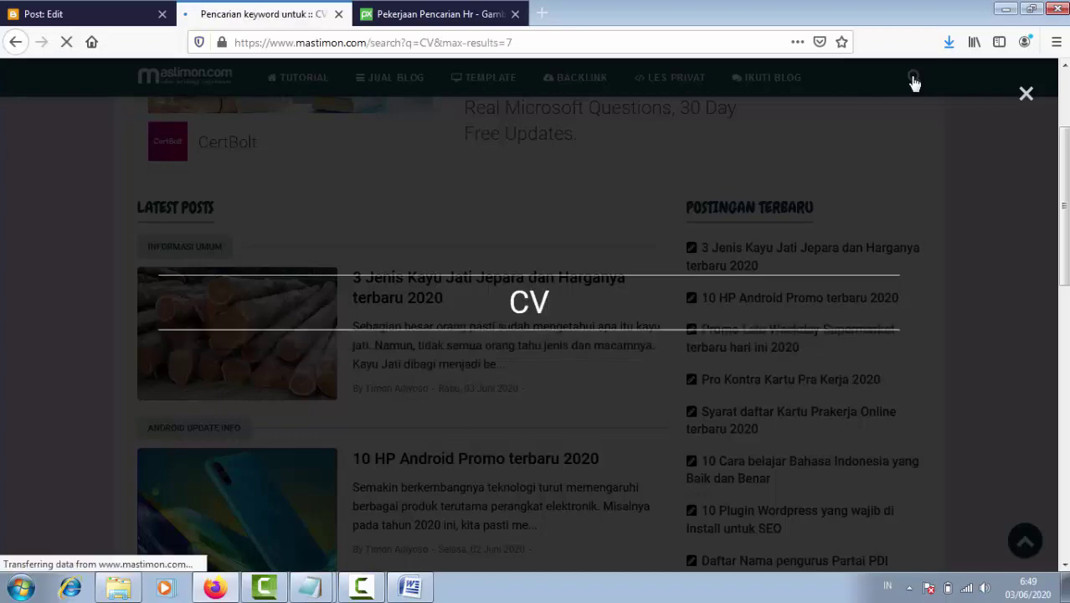
scroll(631, 307, down, 3)
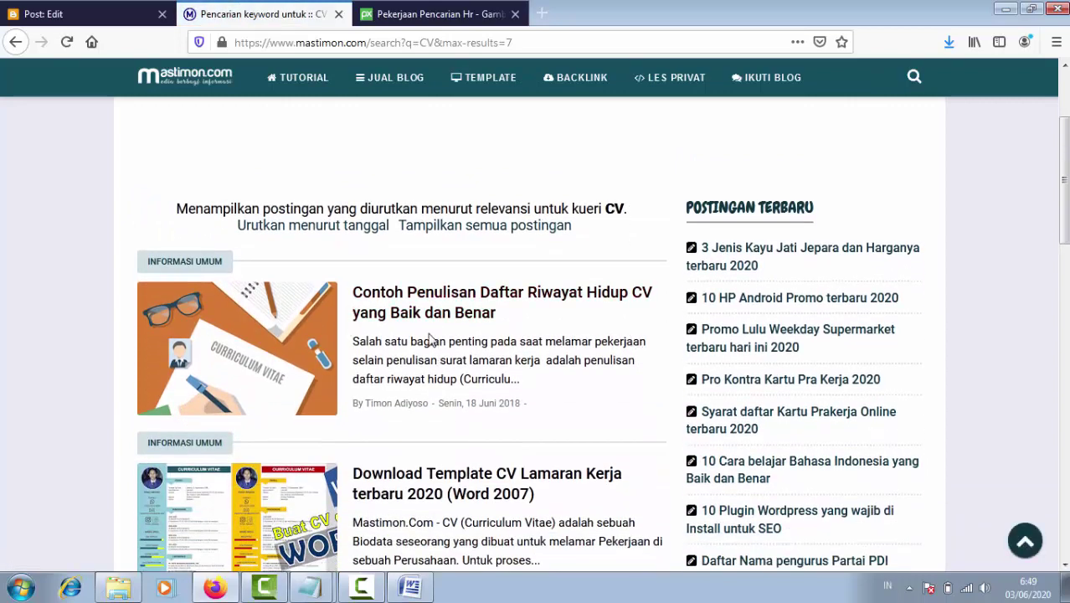
scroll(437, 324, down, 3)
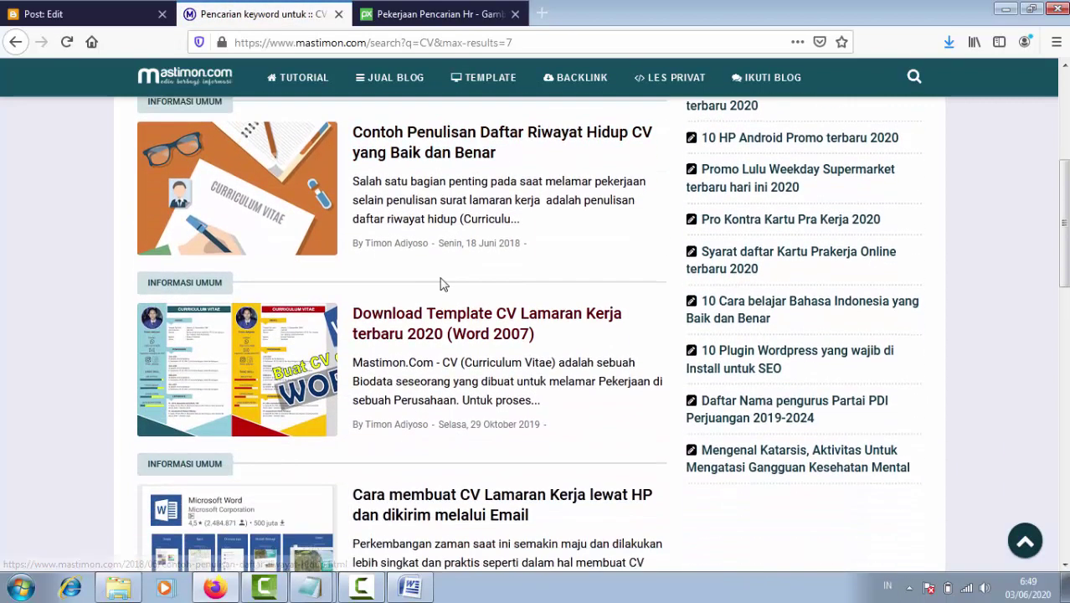
- Return to the Blogger post and complete the "Baca Juga :" line with "Conton Penulisan CV Lamaran Kerja yang benar"
click(87, 15)
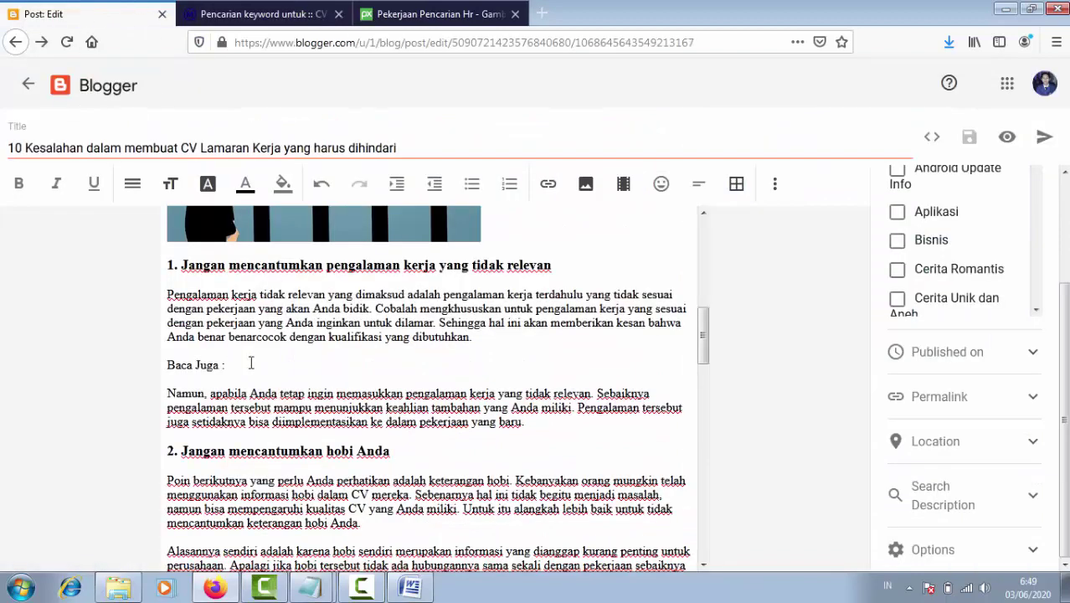
text(Contoh CV T)
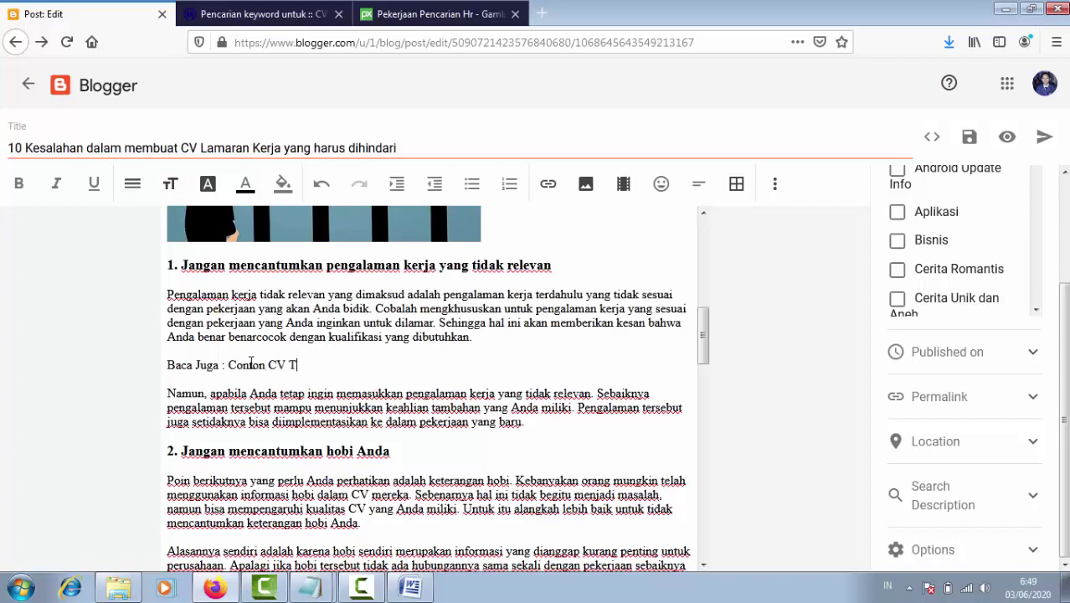
key(BackSpace)
key(BackSpace)
key(BackSpace)
key(BackSpace)
key(BackSpace)
text(Penulisan CV Lamar)
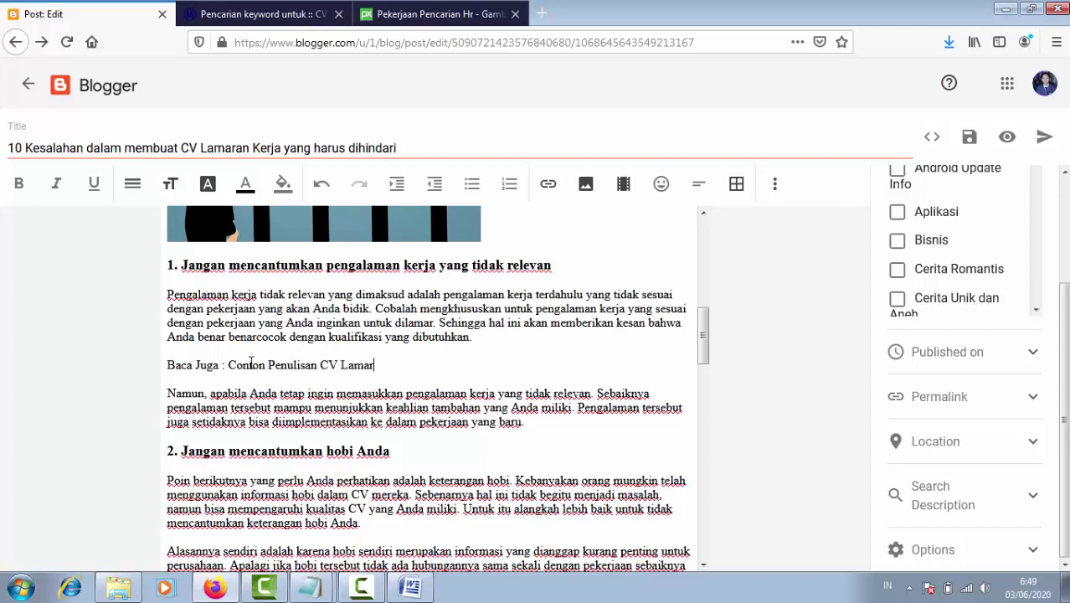
text(an Kerja yang benar)
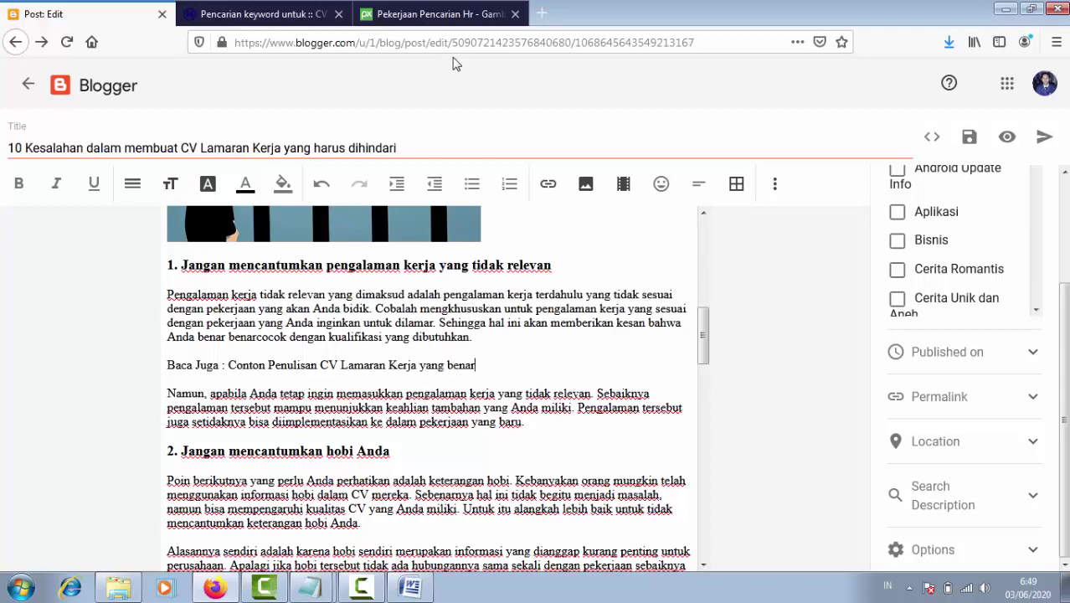
- Copy the link address of the mastimon.com article "Contoh Penulisan Daftar Riwayat Hidup CV yang Baik dan Benar"
click(275, 14)
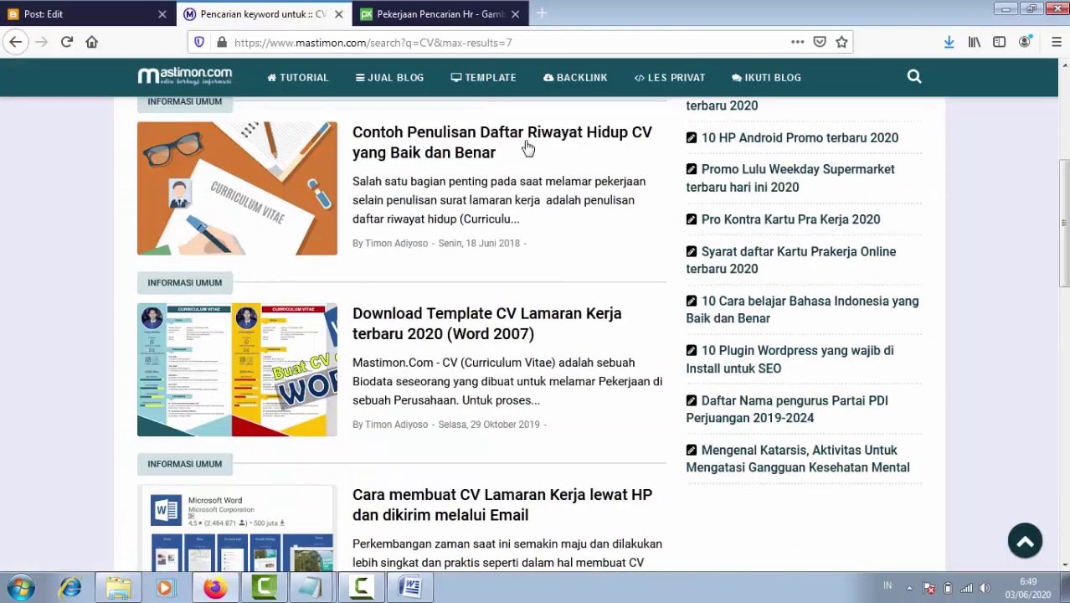
right_click(442, 136)
click(503, 249)
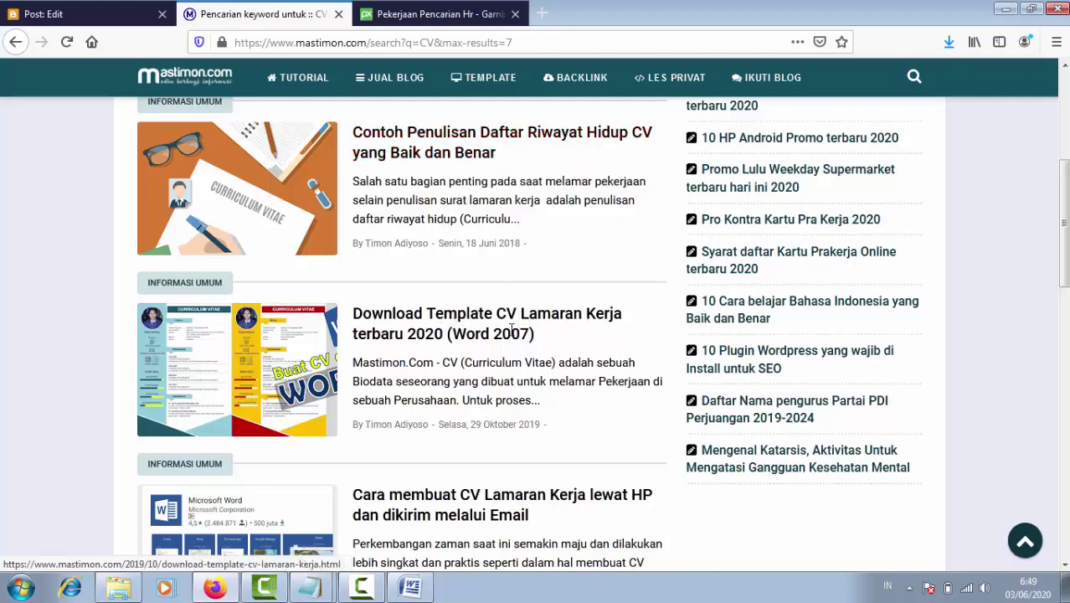
- Link the text "Conton Penulisan CV Lamaran Kerja yang benar" in the post to the copied article URL, opening in a new window
click(102, 15)
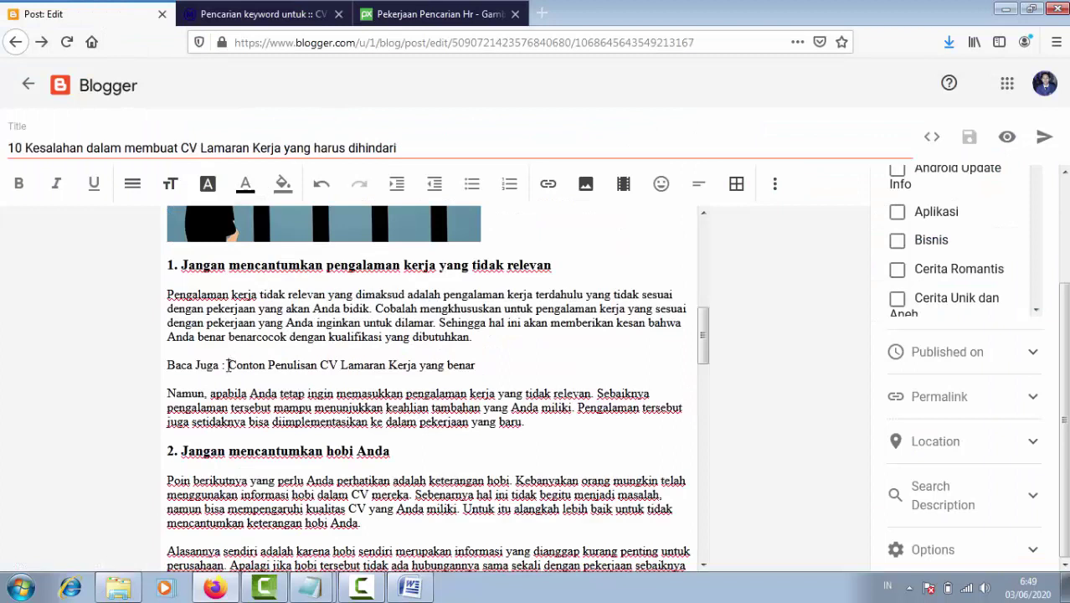
drag(229, 365, 479, 368)
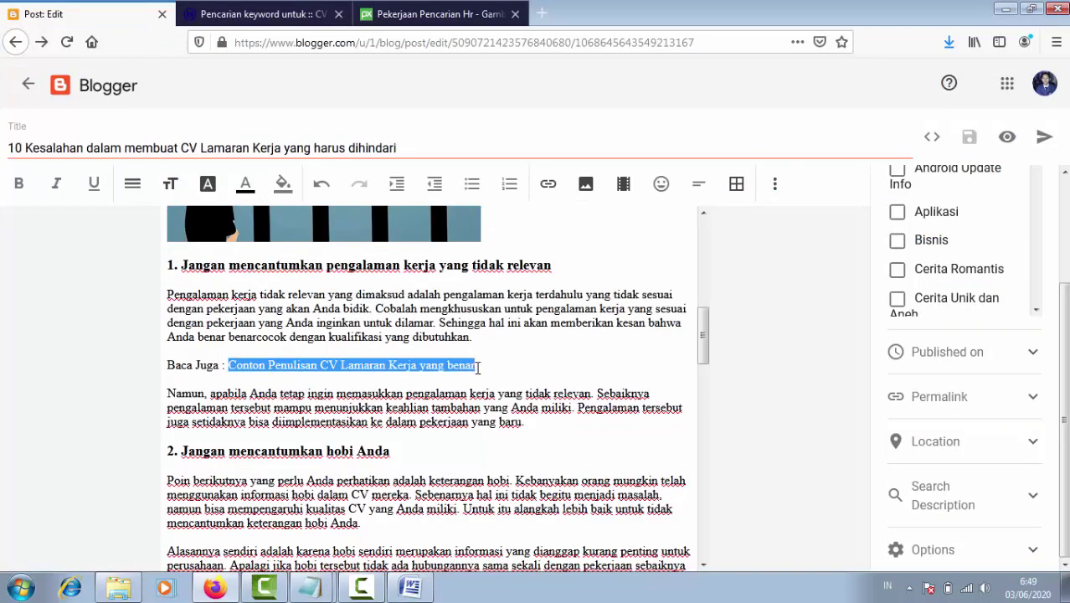
click(547, 186)
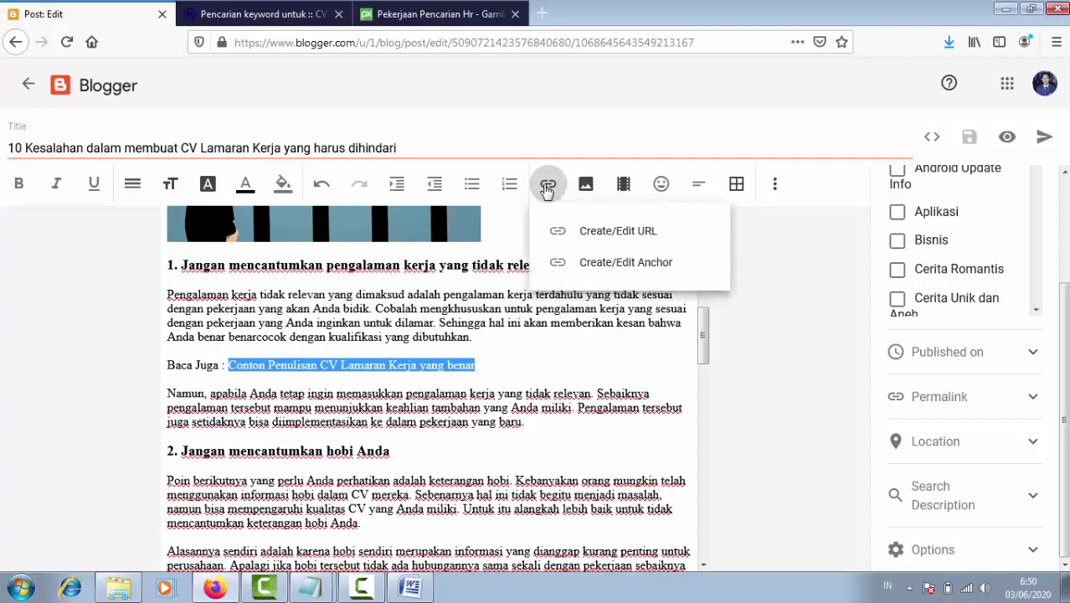
click(602, 239)
click(432, 287)
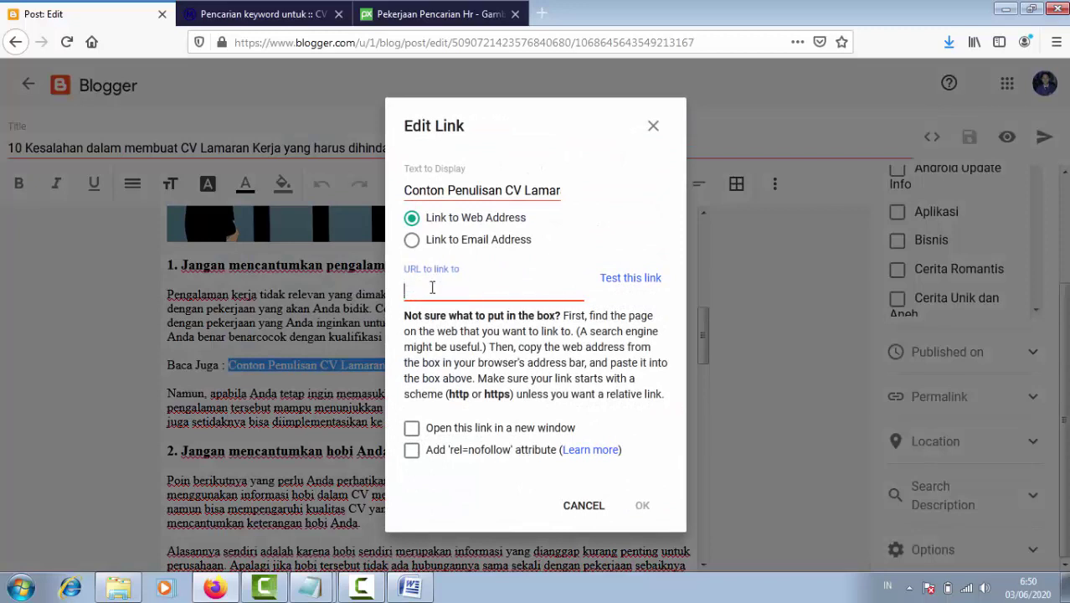
key(ctrl+v)
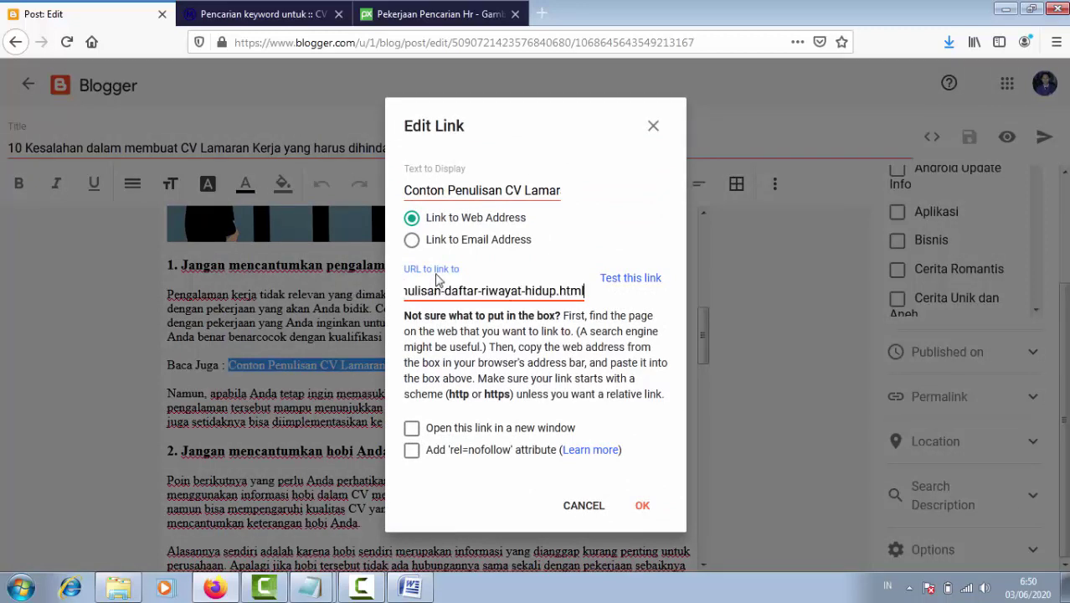
click(412, 428)
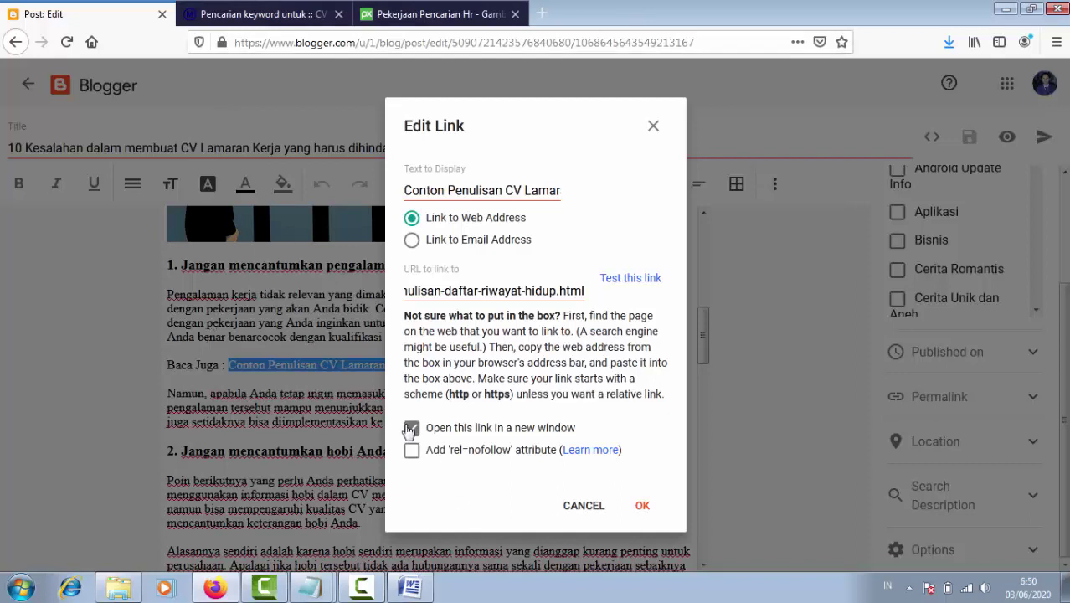
click(639, 505)
click(370, 406)
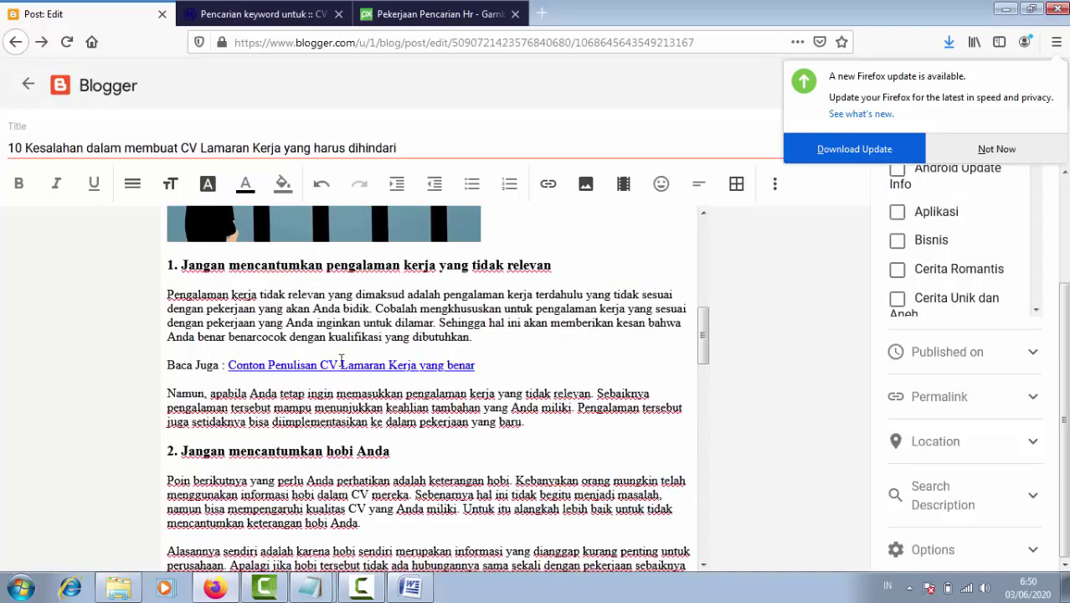
- Make the "Baca Juga :" label bold and dismiss the Firefox update notice
drag(226, 365, 165, 362)
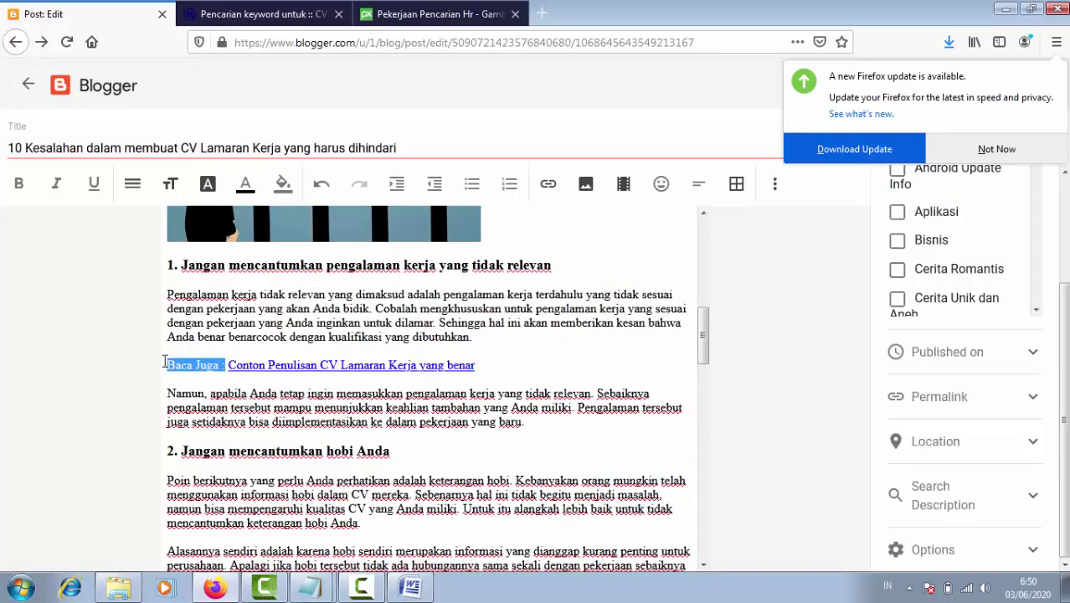
key(ctrl+b)
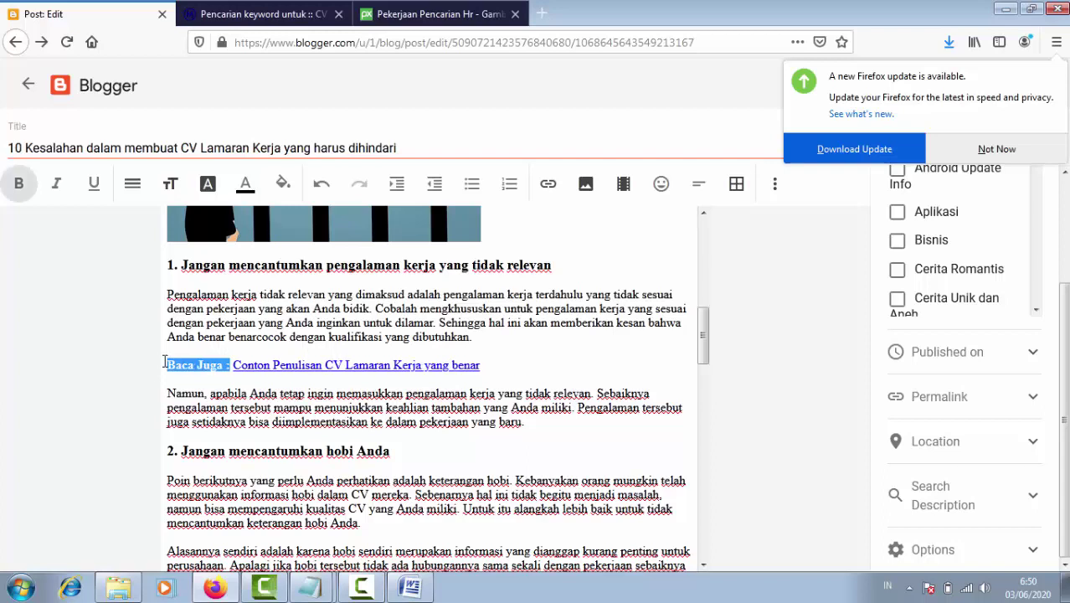
click(229, 406)
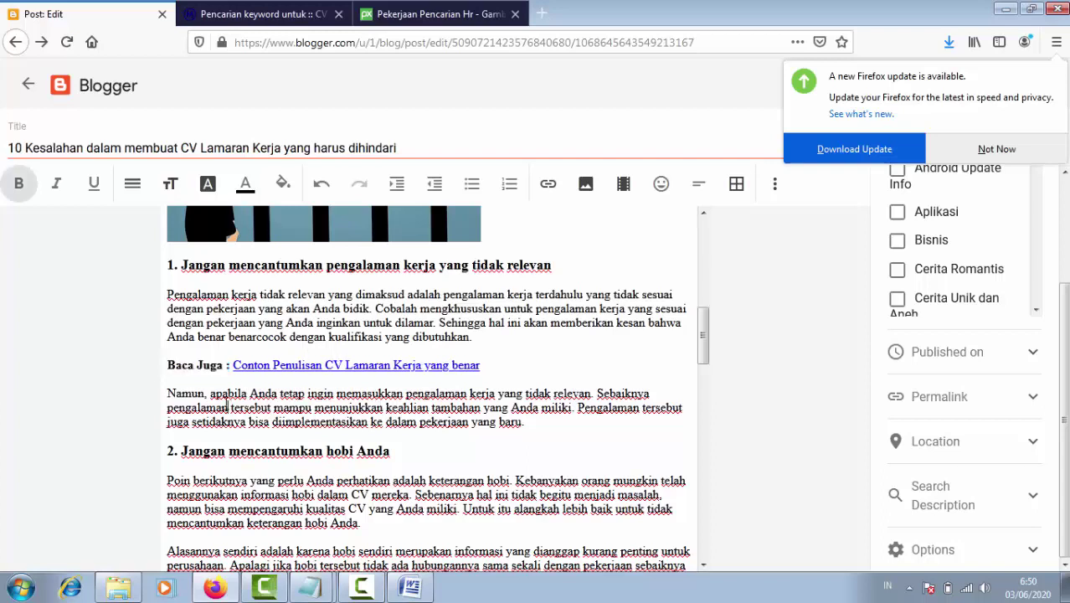
click(1007, 151)
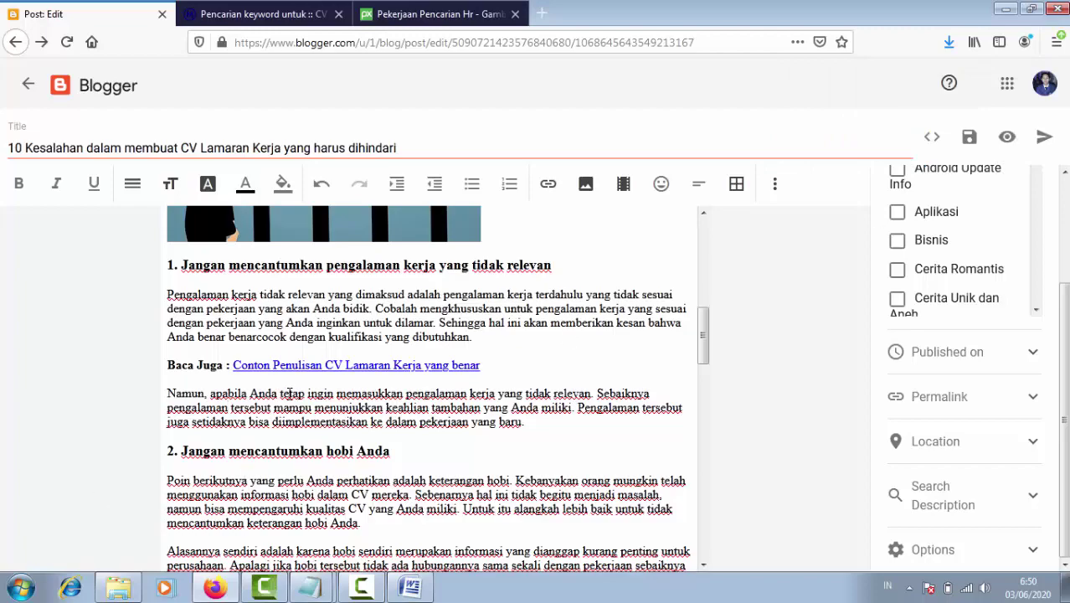
scroll(288, 393, down, 5)
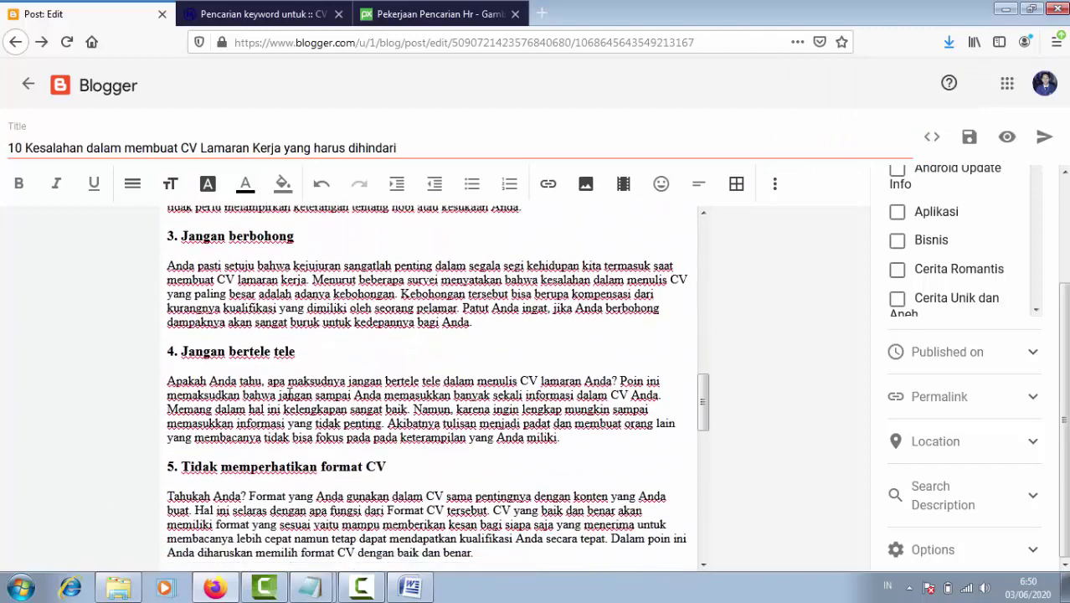
scroll(289, 393, down, 7)
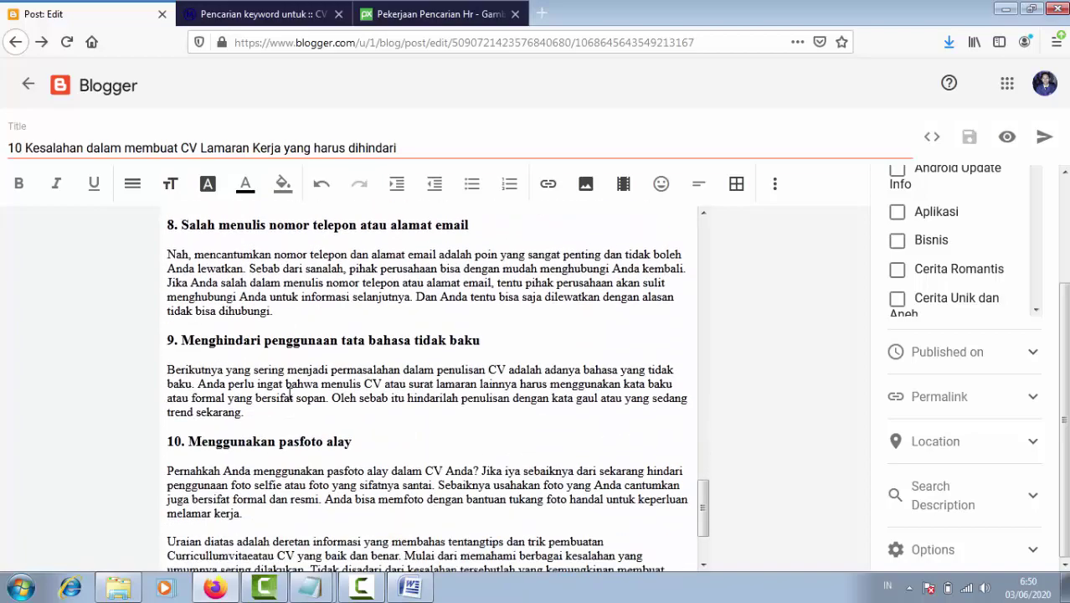
scroll(289, 394, up, 12)
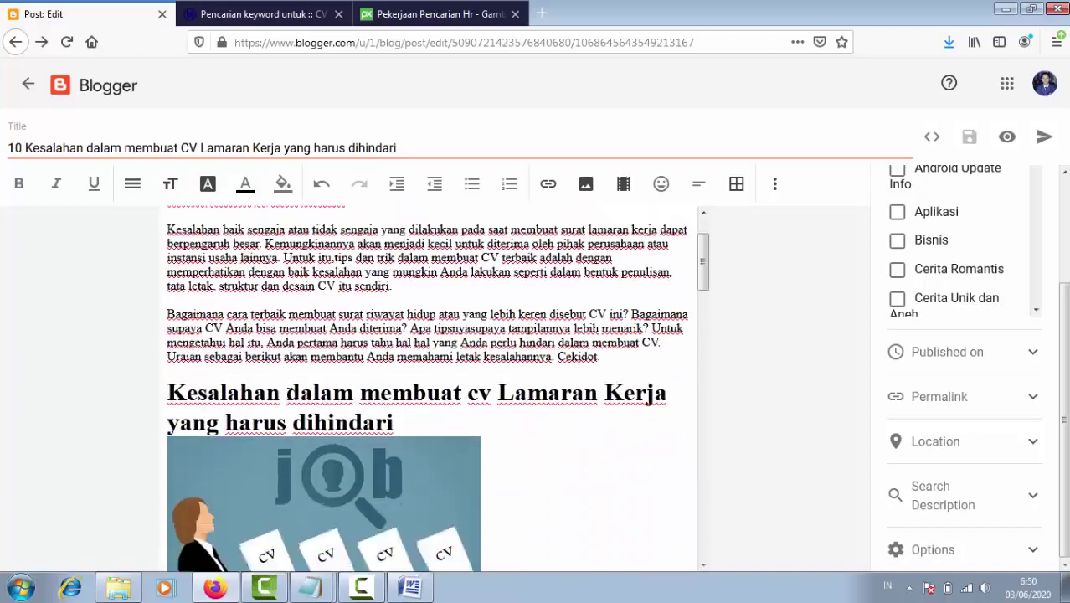
scroll(289, 392, down, 9)
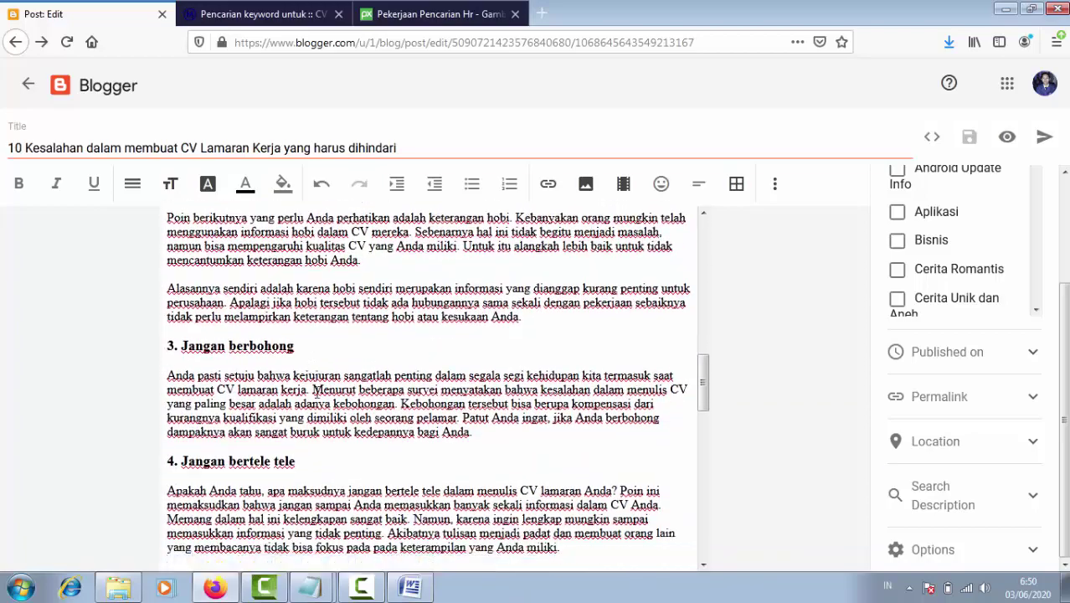
- Place the cursor after section 9's paragraph, then copy the mastimon.com link address of "Download Template CV Lamaran Kerja terbaru 2020 (Word 2007)"
scroll(312, 389, down, 5)
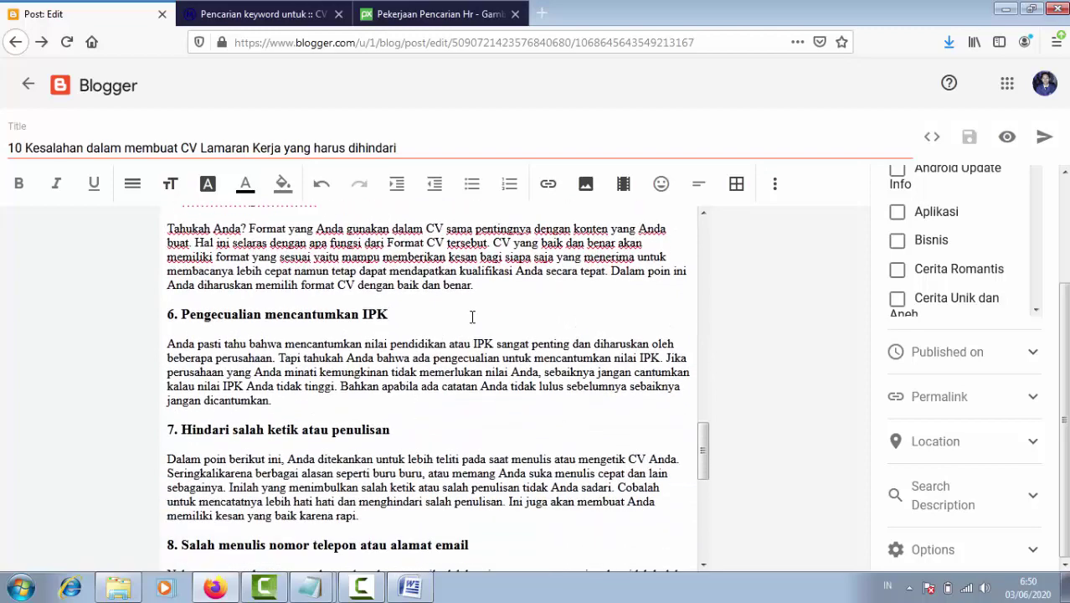
scroll(473, 319, down, 3)
scroll(369, 327, down, 2)
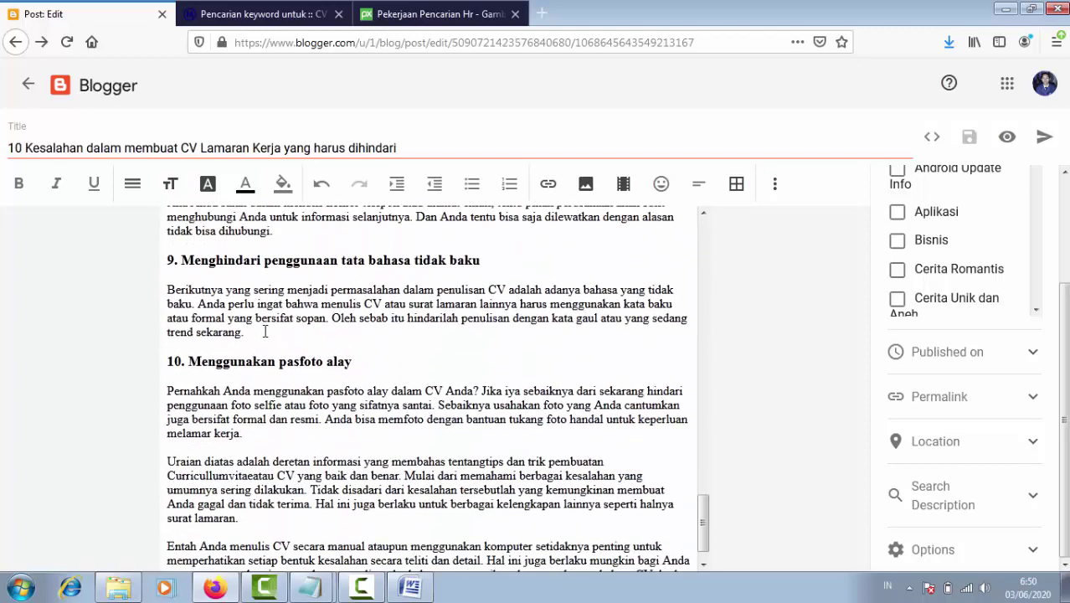
click(273, 334)
click(273, 12)
scroll(322, 217, down, 1)
scroll(322, 218, down, 2)
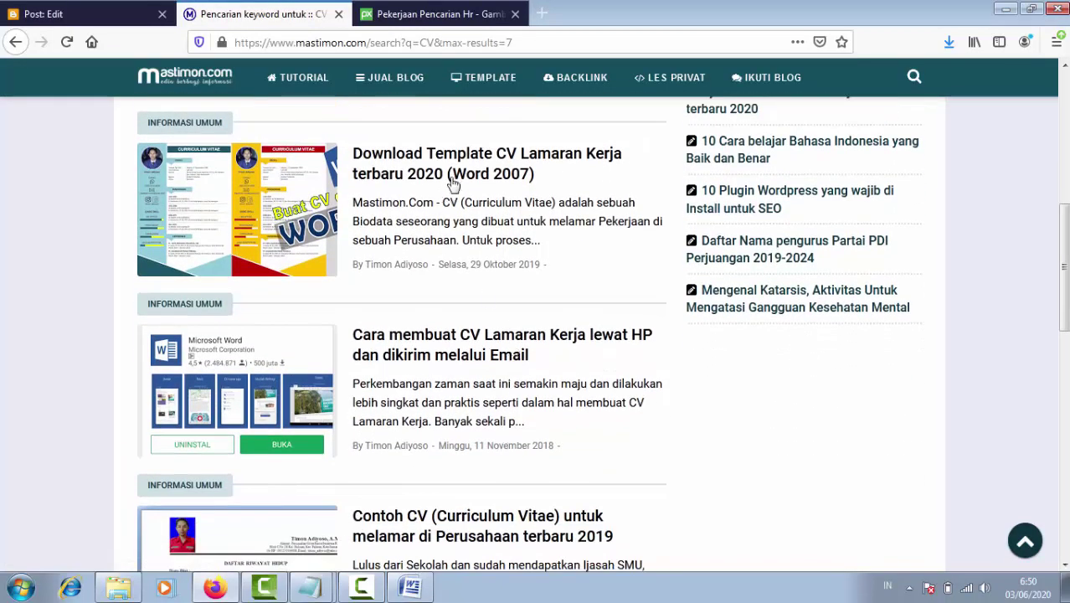
right_click(463, 159)
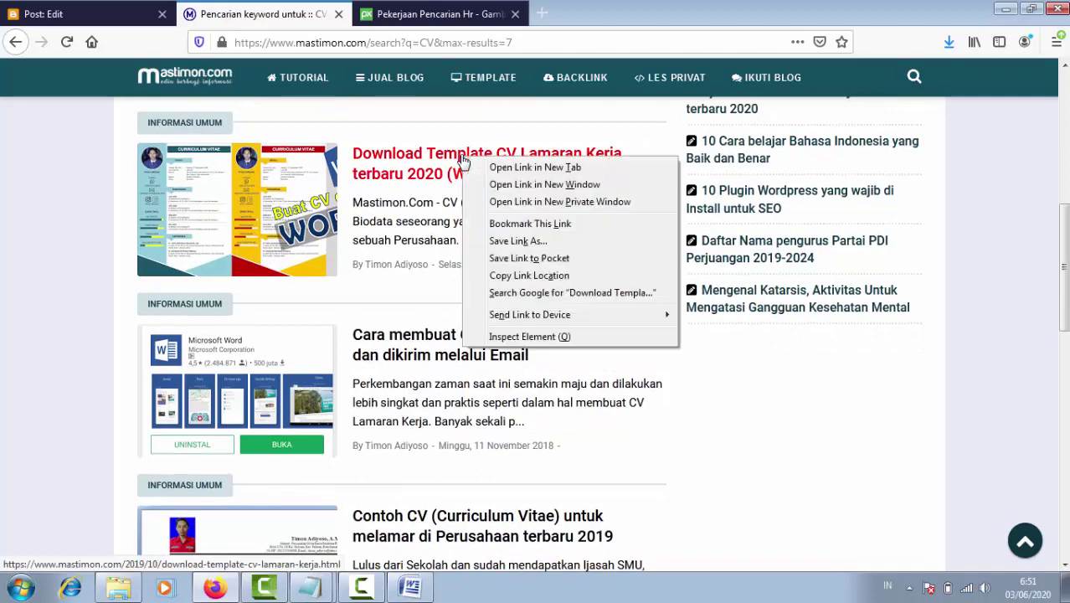
click(510, 274)
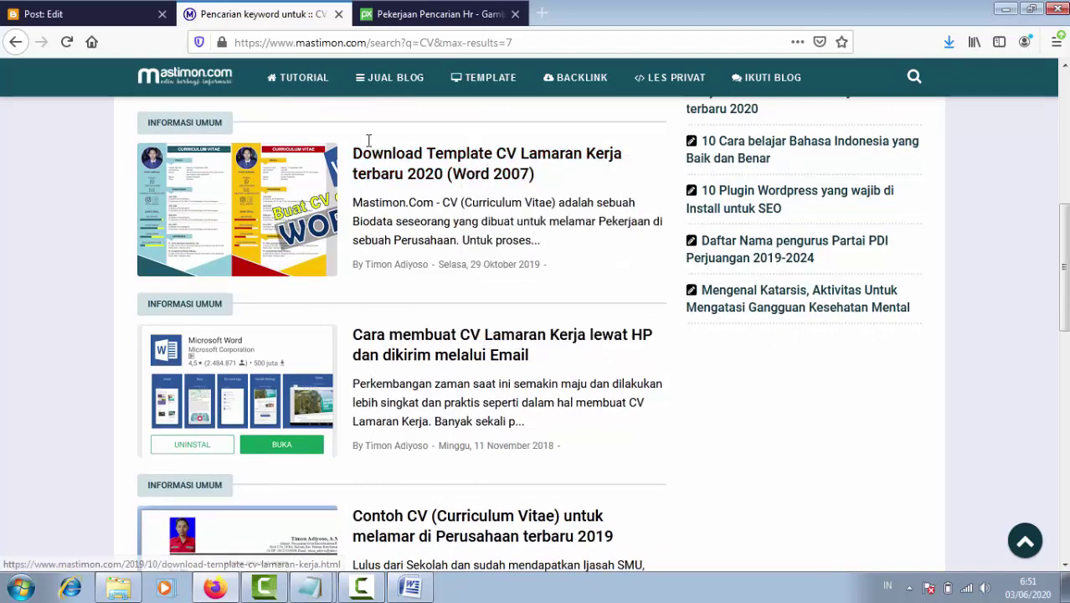
- Return to the Blogger post and add "Baca Juga : Download Template CV terbaru" at the end of section 9's paragraph
click(44, 15)
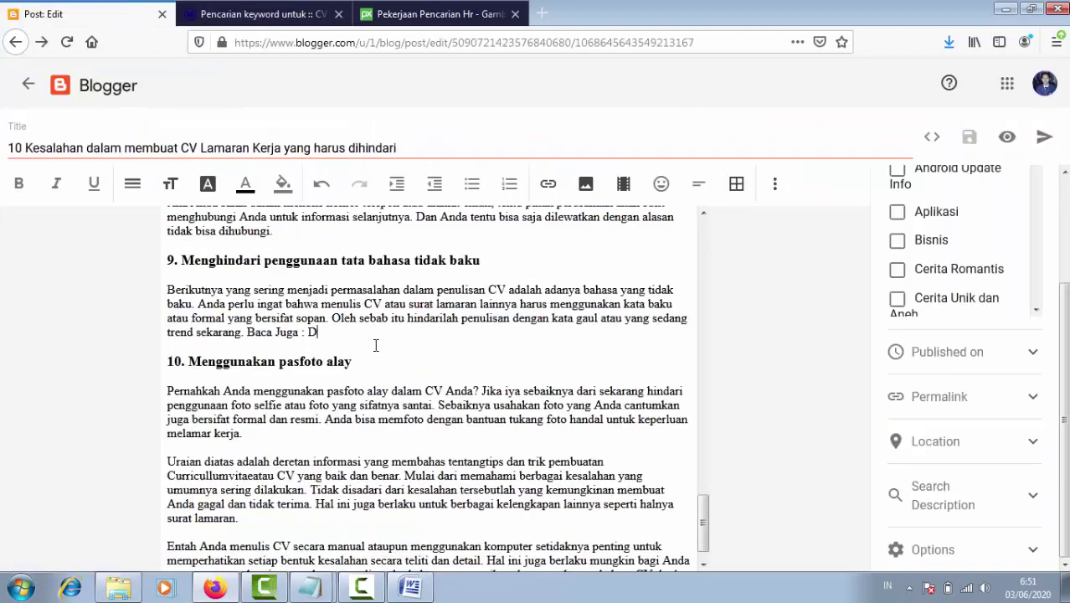
text(ownload Template CV terbaru)
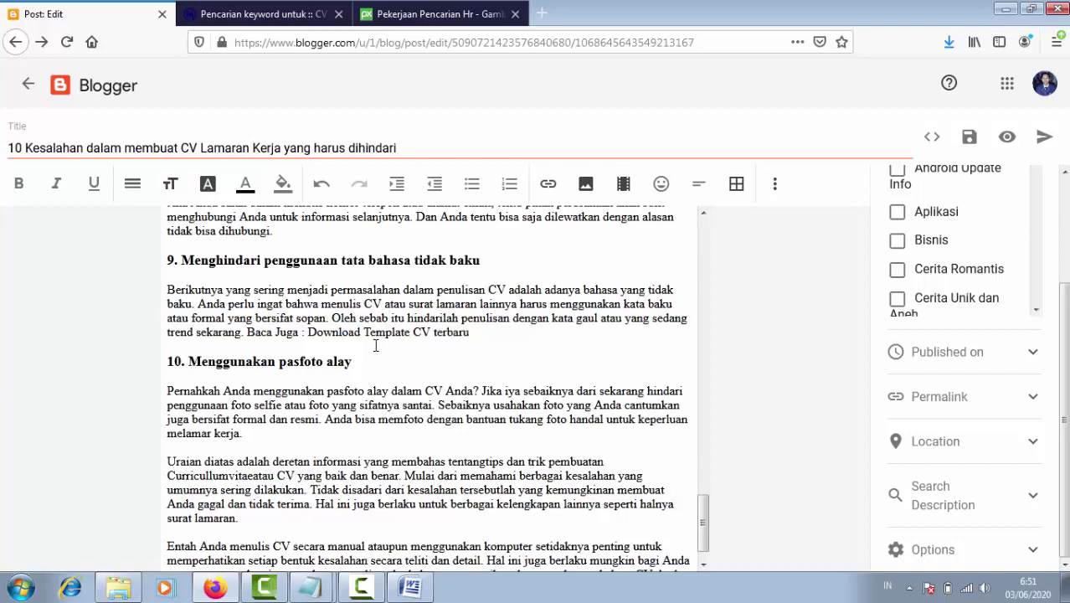
- Link the text "Download Template CV terbaru" to the copied article URL, opening in a new window, and make it bold
drag(308, 332, 471, 331)
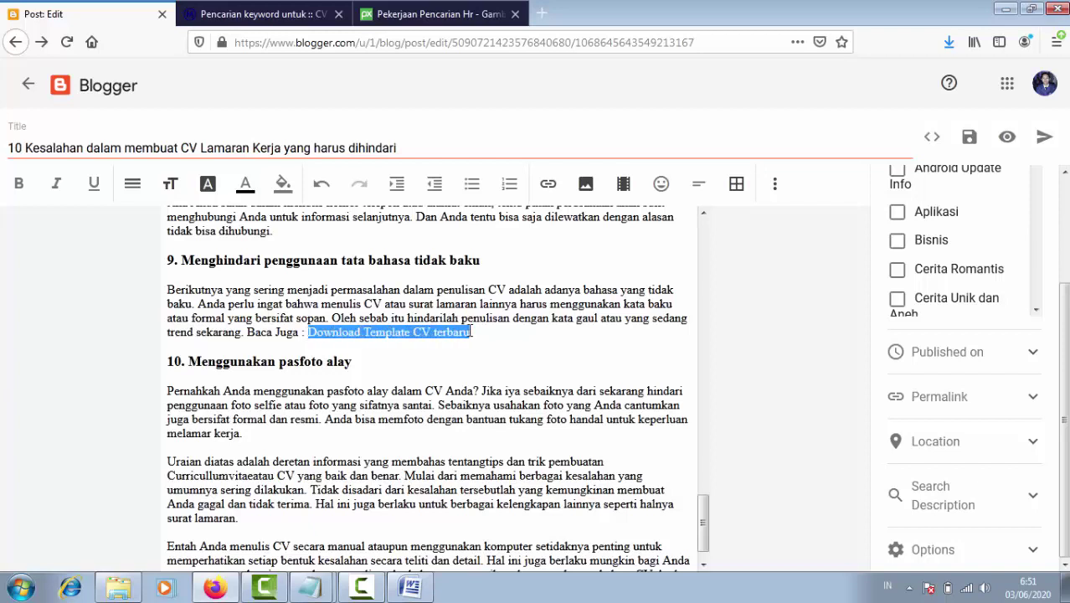
click(547, 184)
click(617, 238)
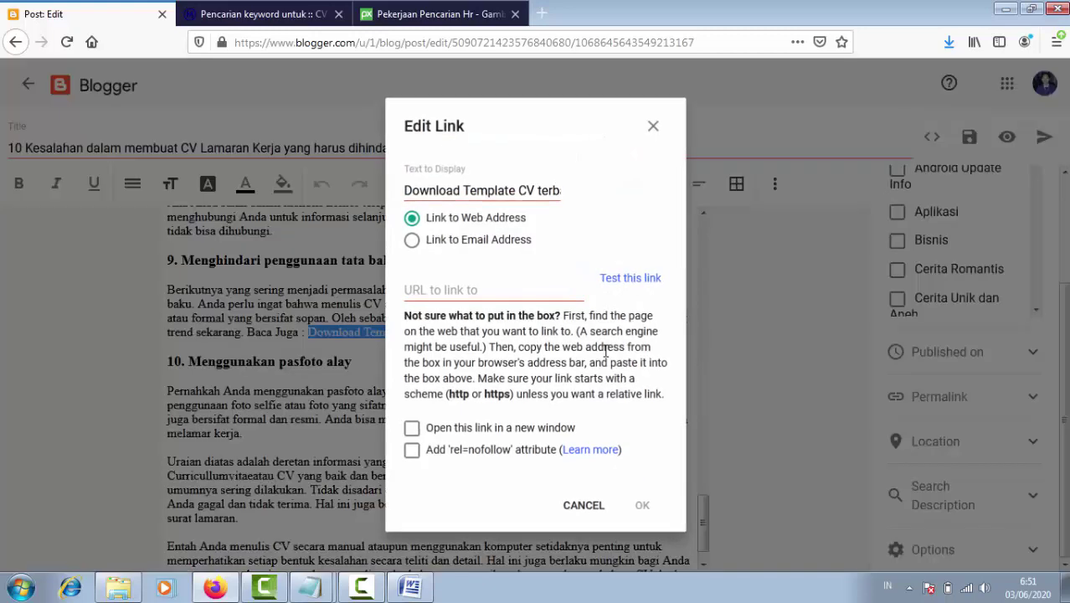
key(ctrl+v)
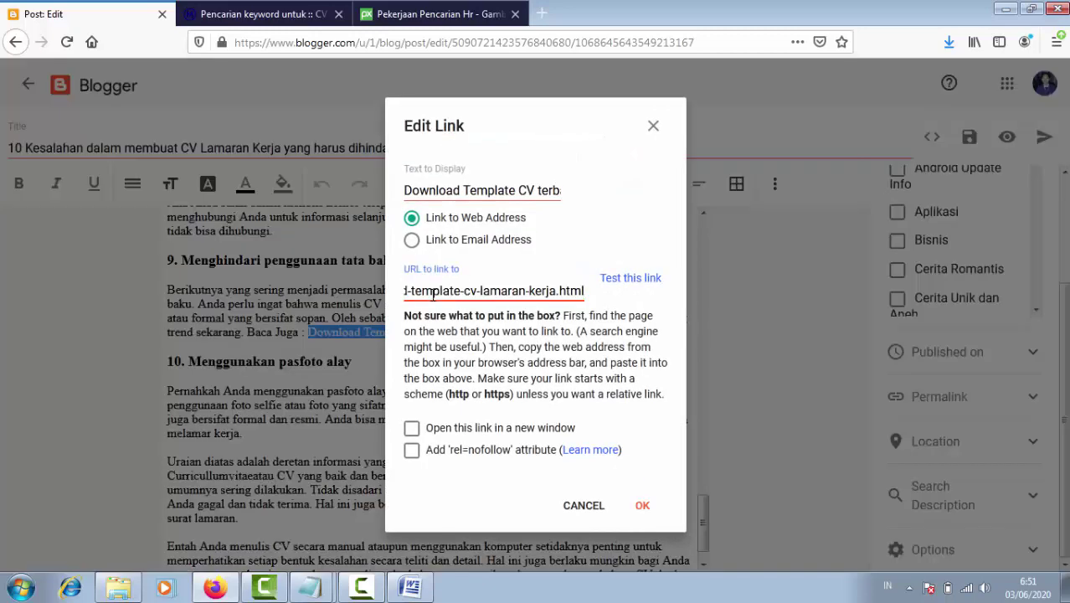
click(412, 429)
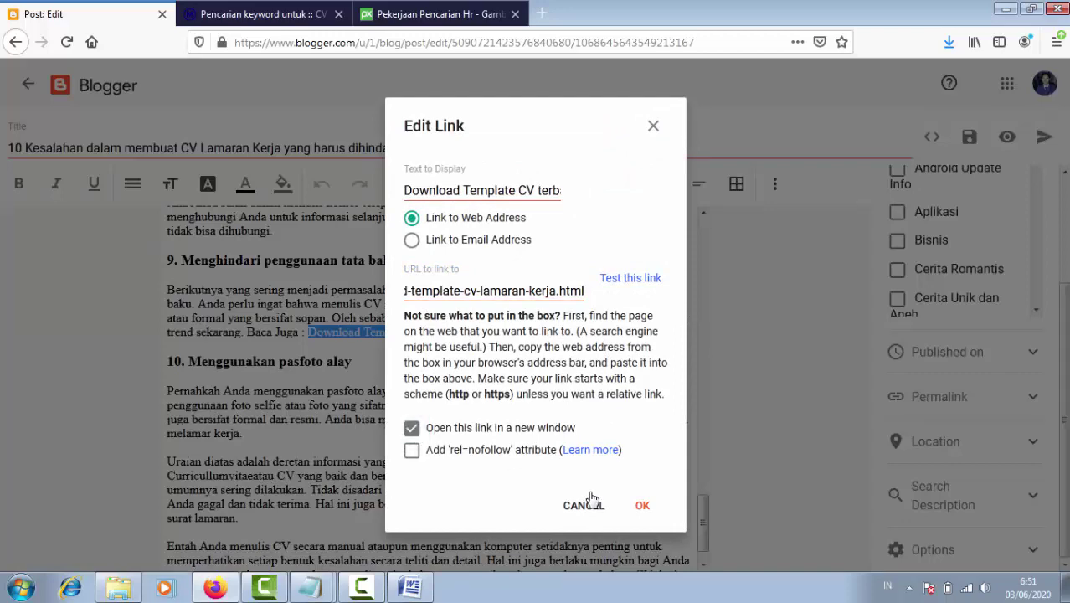
click(642, 505)
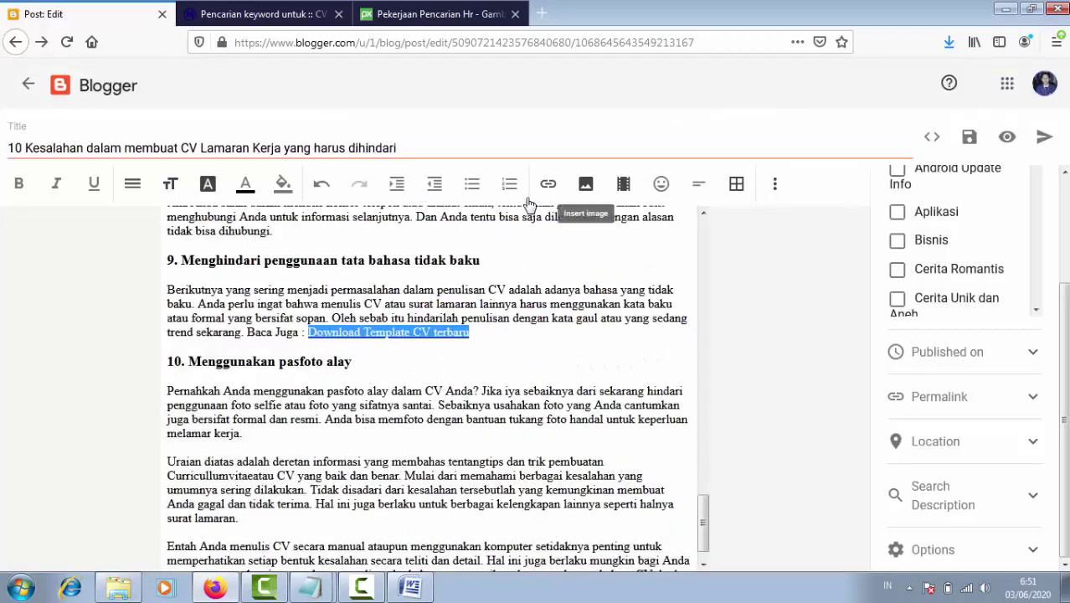
click(19, 183)
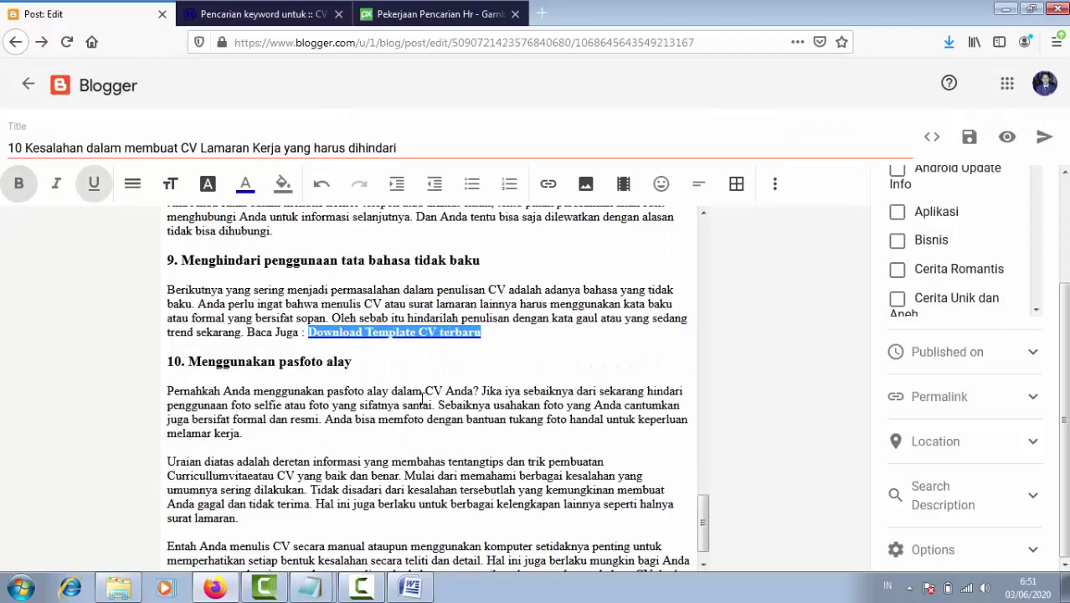
click(418, 405)
- Copy the link address of the mastimon.com article "Free Download Template CV Kreatif Word bahasa Indonesia"
scroll(478, 360, down, 1)
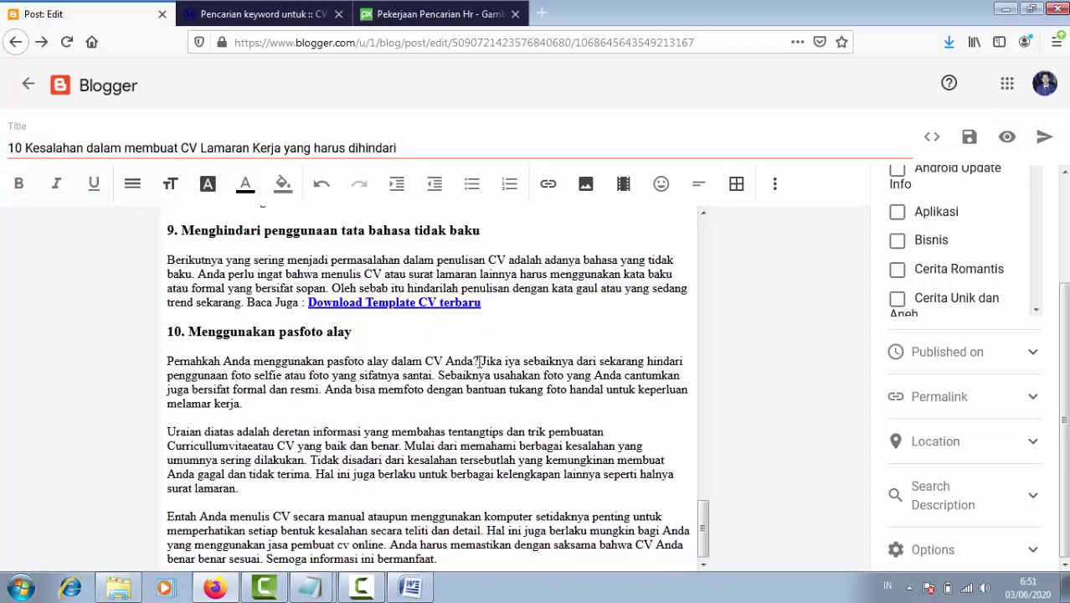
scroll(479, 361, up, 20)
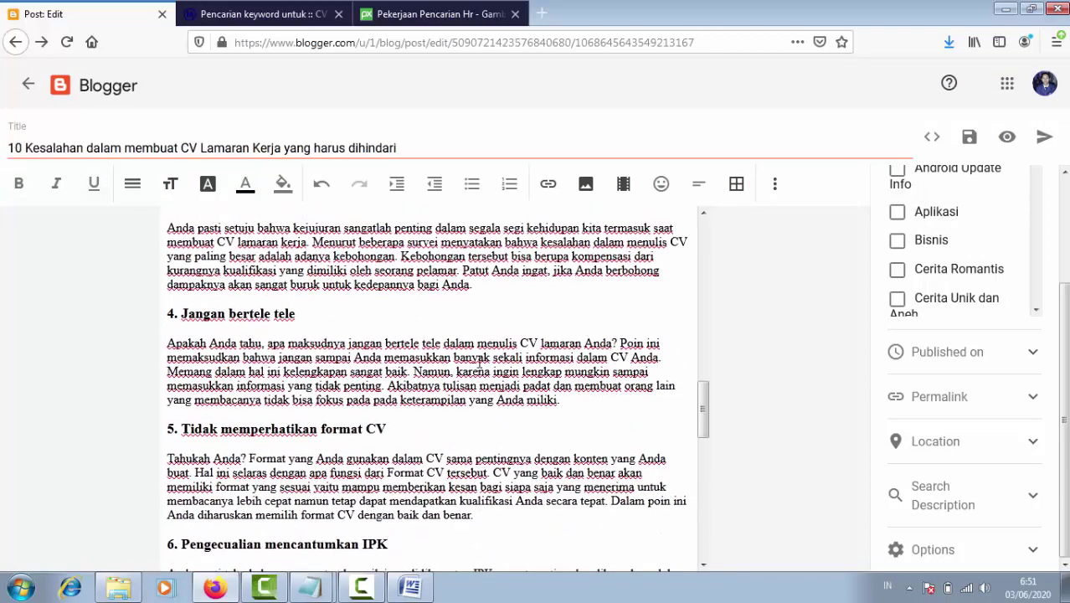
scroll(479, 360, up, 4)
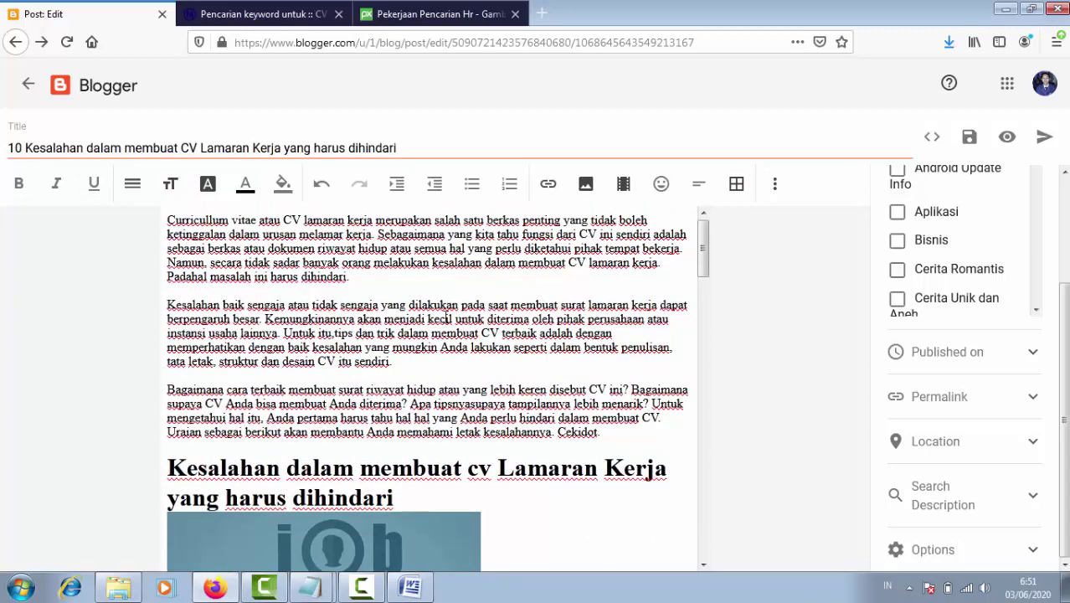
click(256, 15)
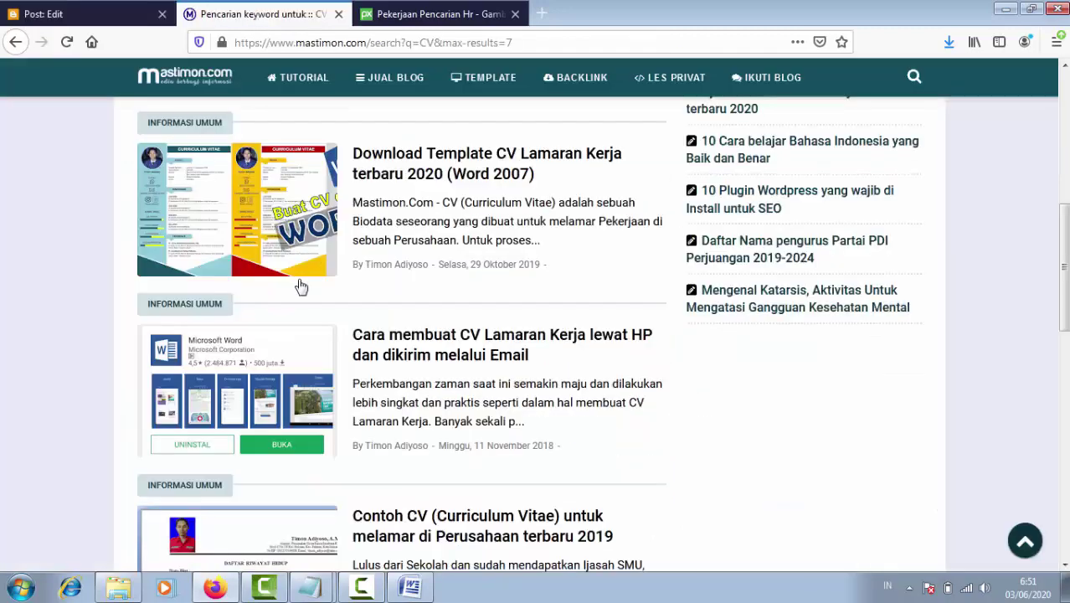
scroll(168, 301, down, 2)
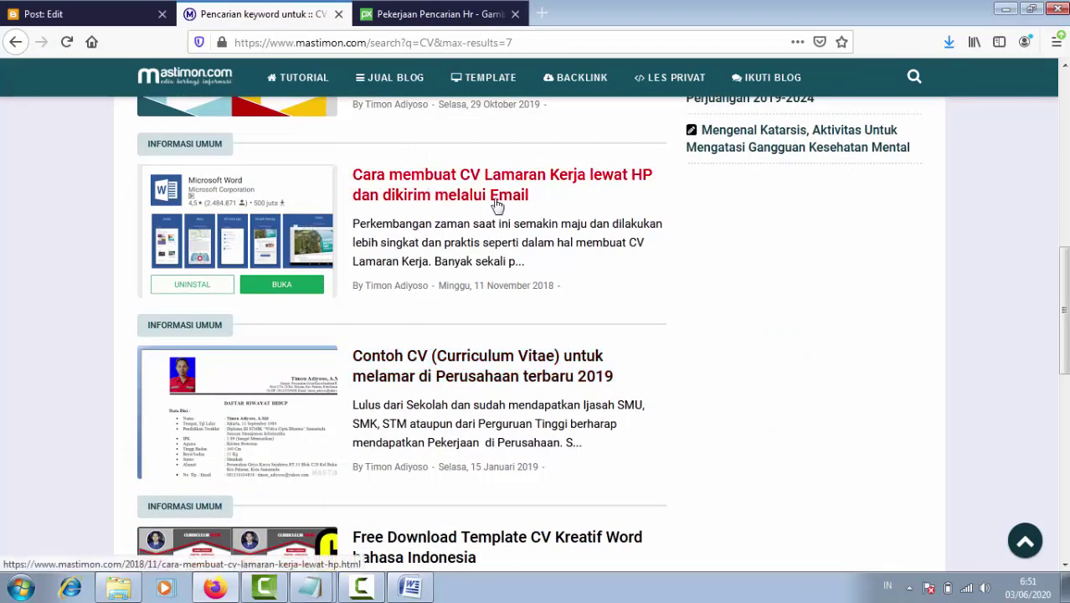
scroll(442, 394, down, 1)
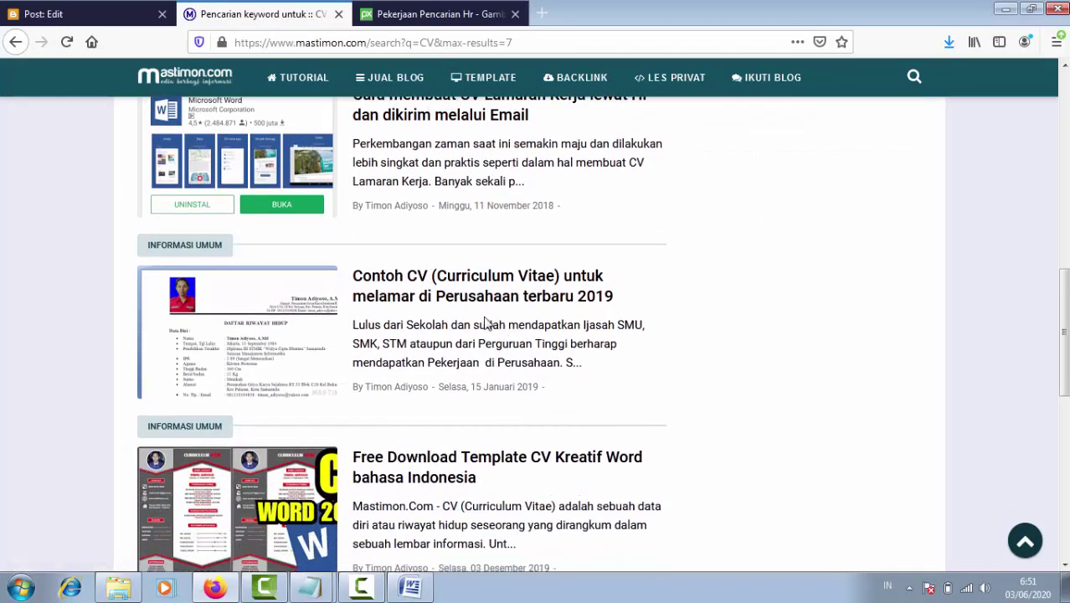
scroll(485, 323, down, 2)
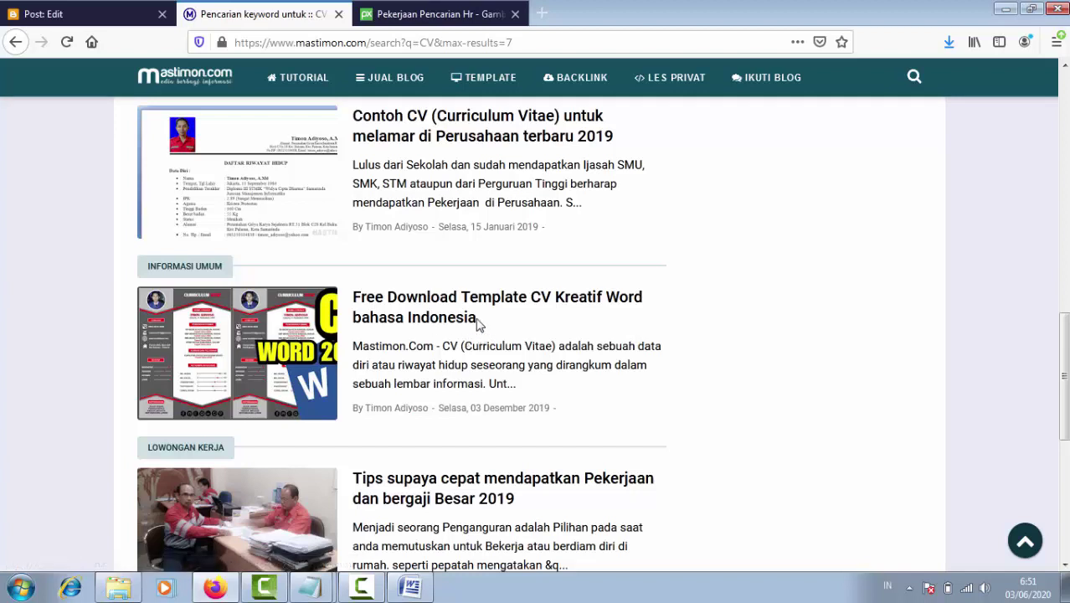
right_click(436, 306)
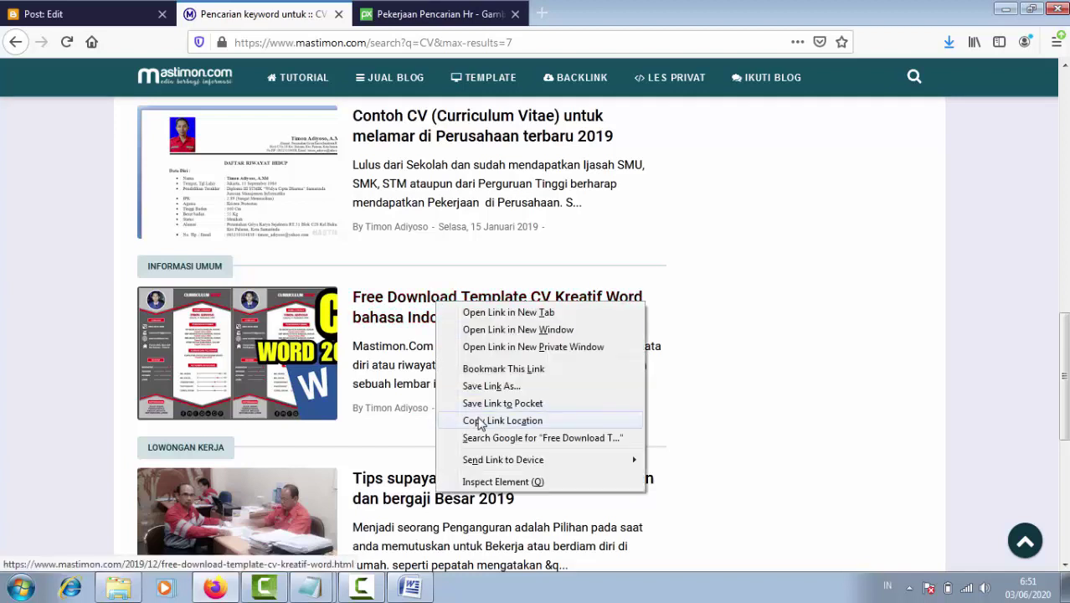
click(475, 417)
- Link "Curricullum vitae" at the start of the post's first paragraph to the copied article URL, opening in a new window
click(101, 10)
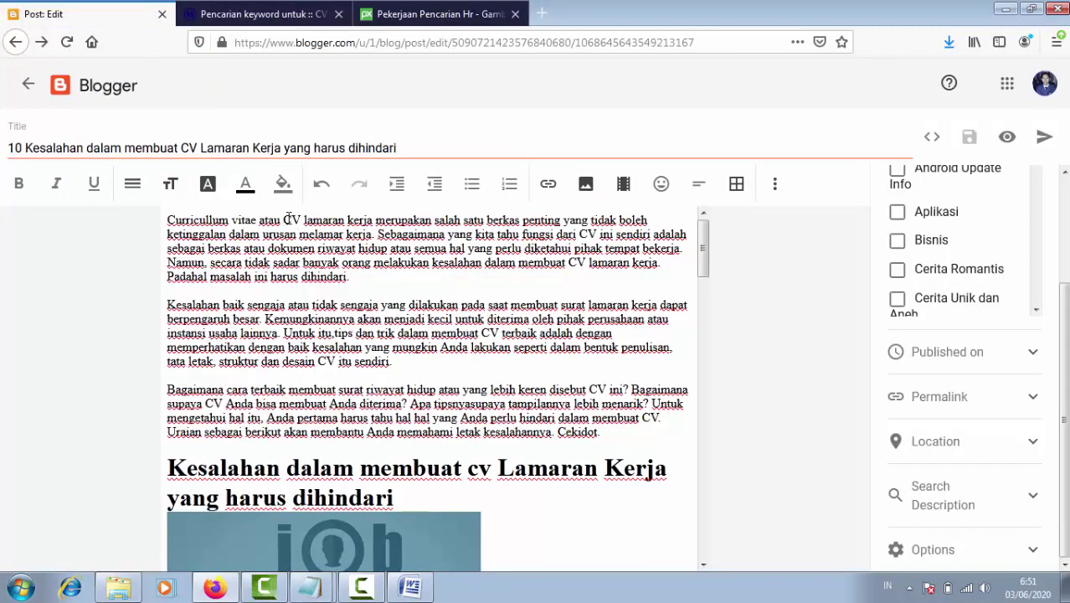
drag(169, 219, 257, 219)
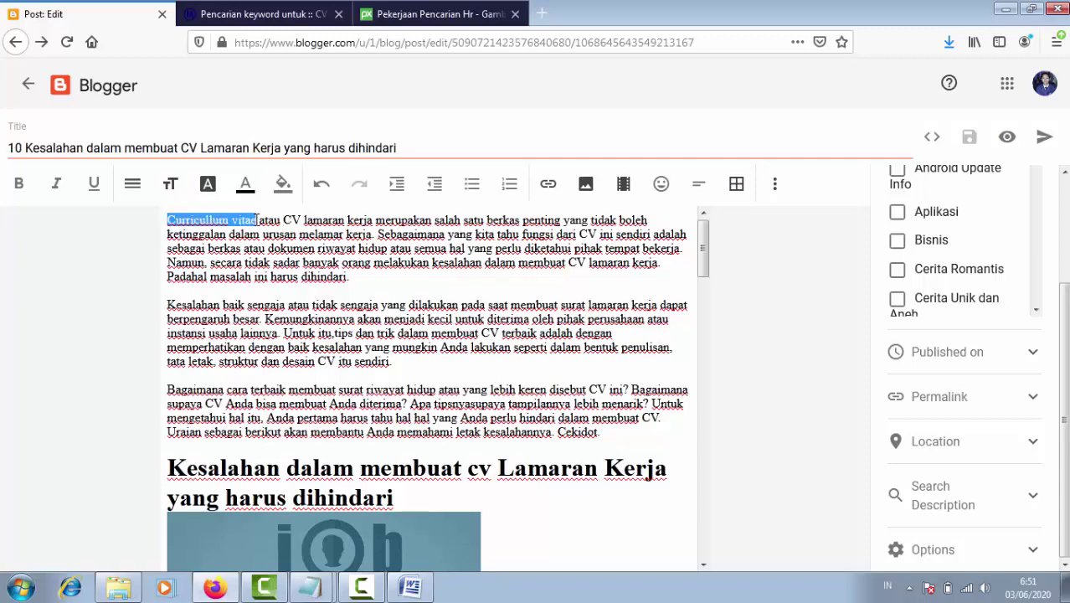
click(327, 13)
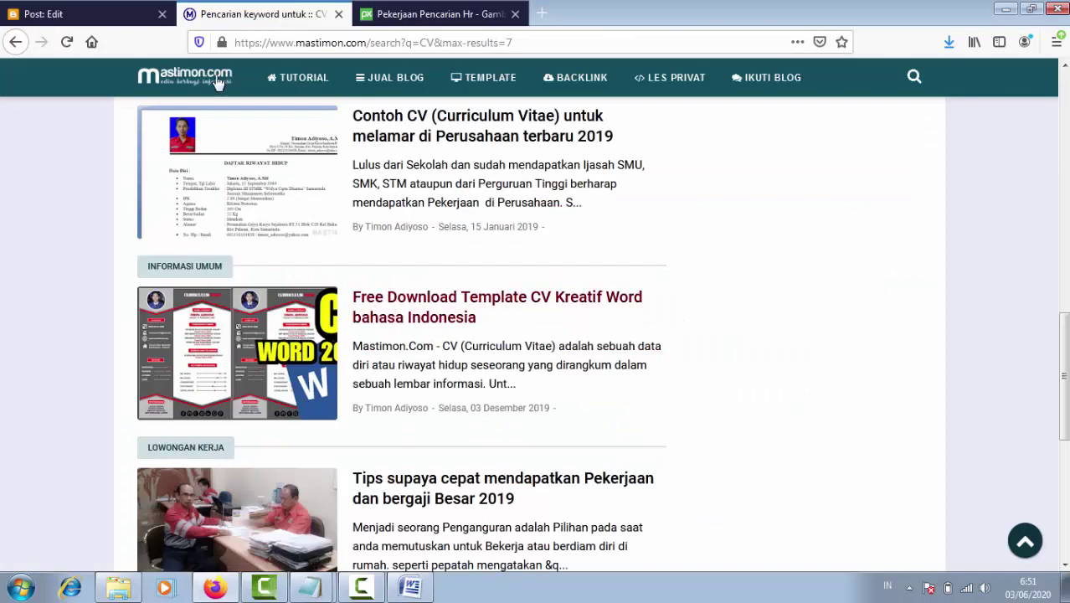
click(99, 10)
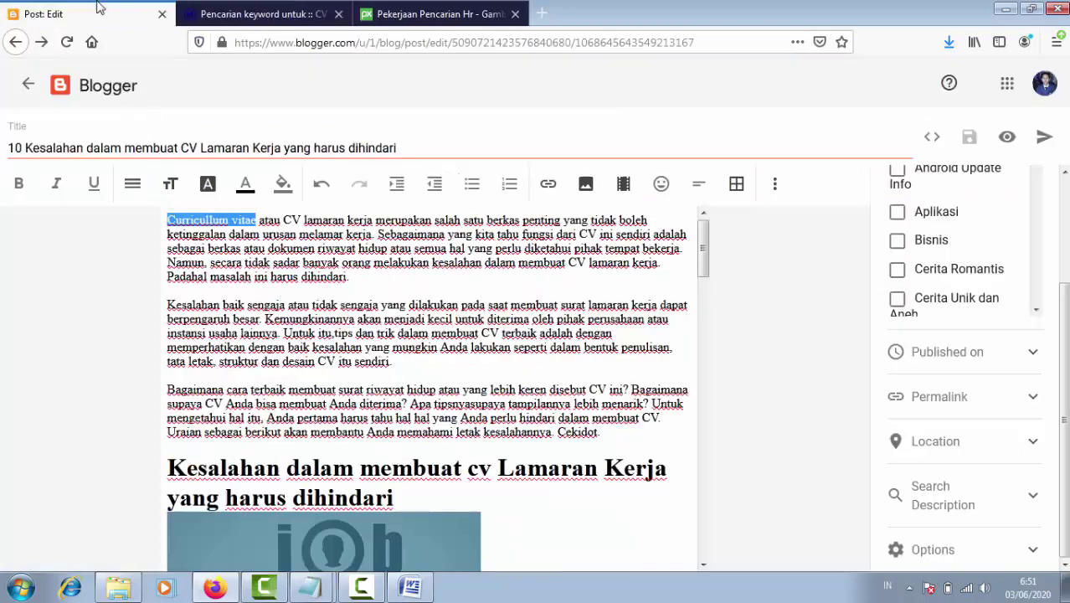
click(548, 183)
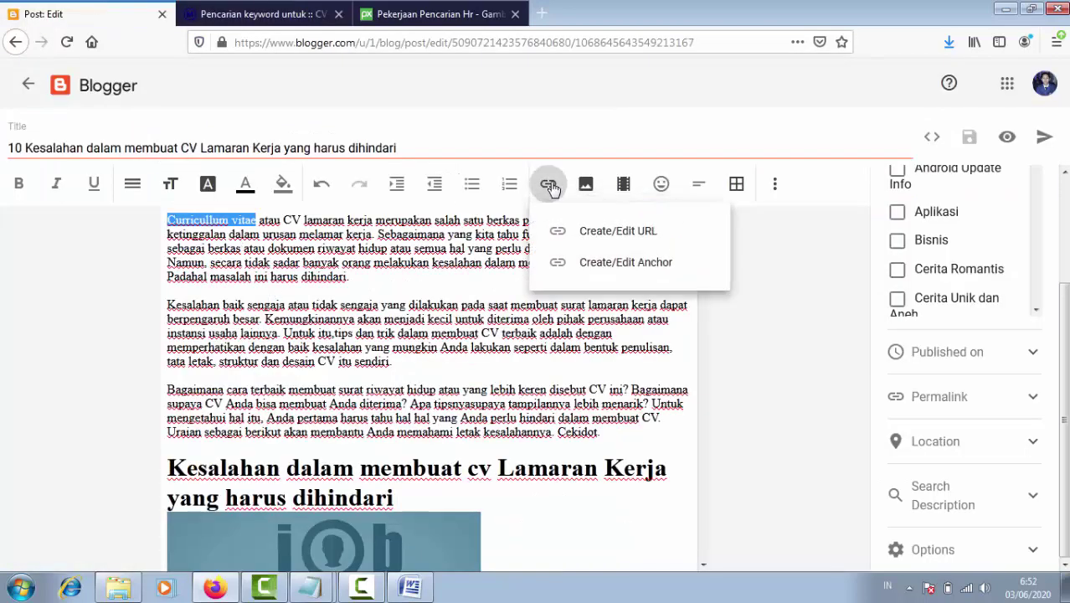
click(617, 231)
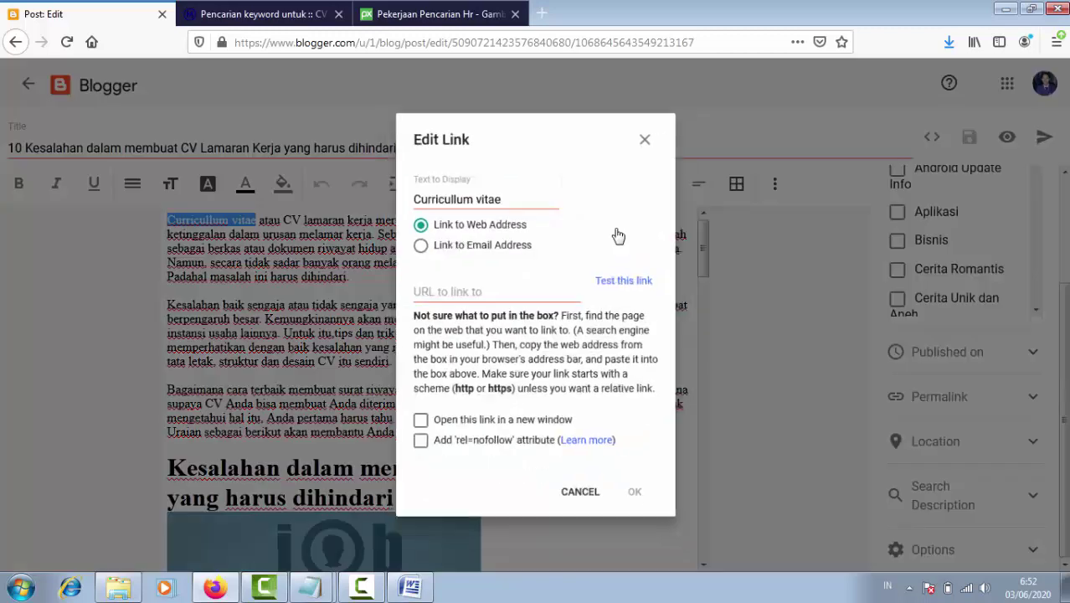
click(443, 289)
key(ctrl+v)
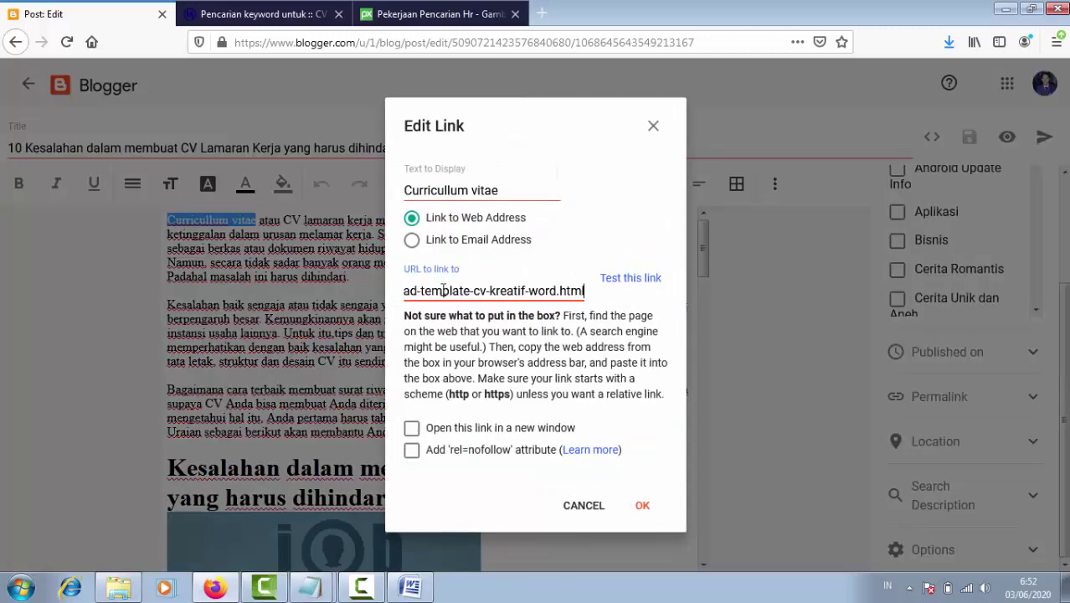
click(411, 427)
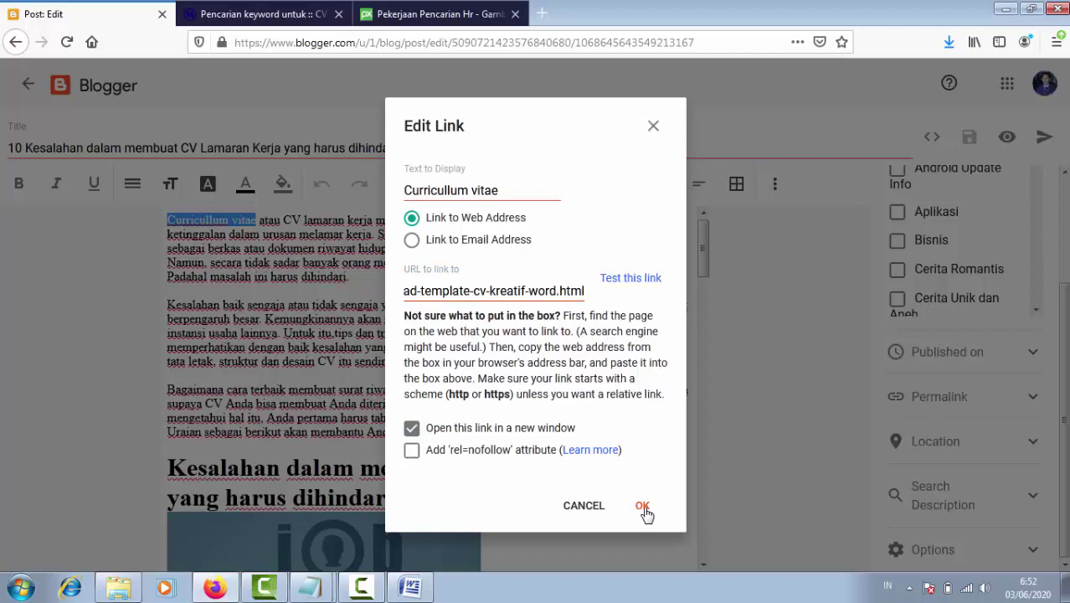
click(642, 506)
- Review the whole post from the introduction through the numbered sections, checking its headings, image and internal links
scroll(498, 408, down, 15)
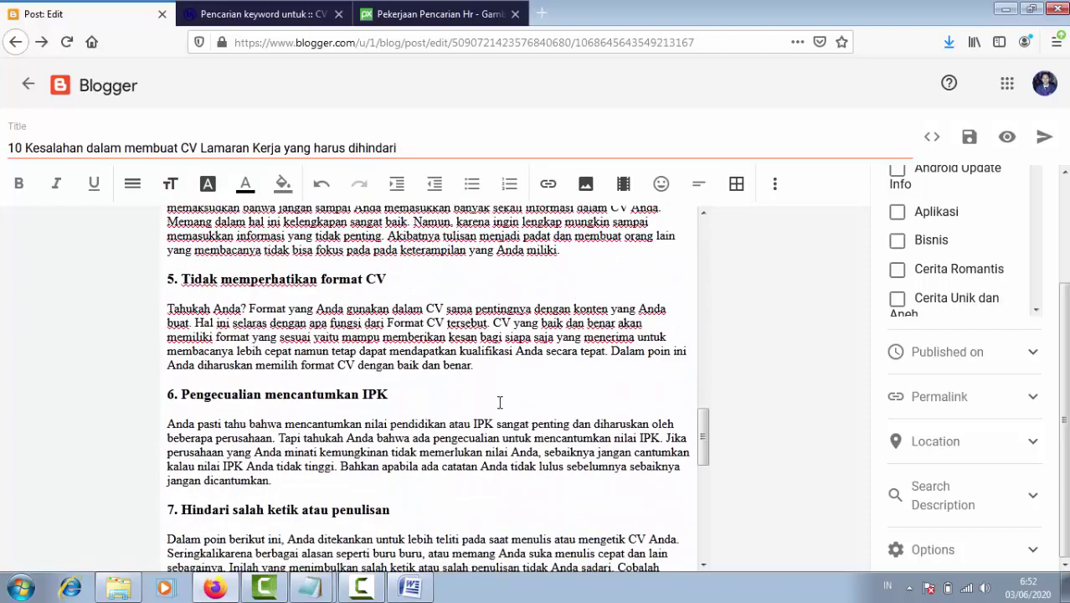
scroll(500, 381, down, 10)
scroll(500, 359, up, 20)
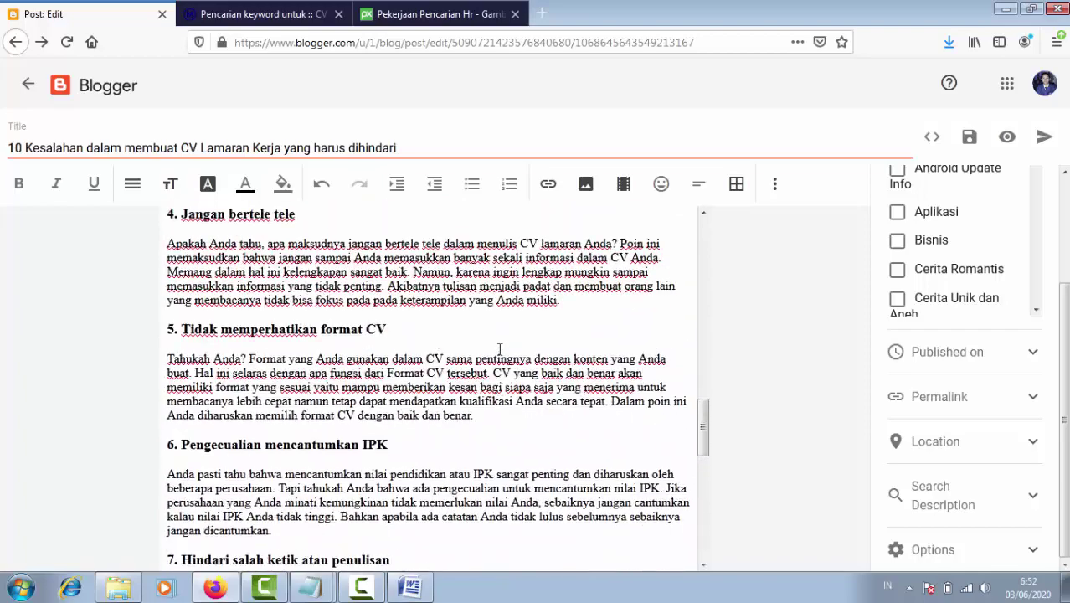
scroll(499, 349, up, 2)
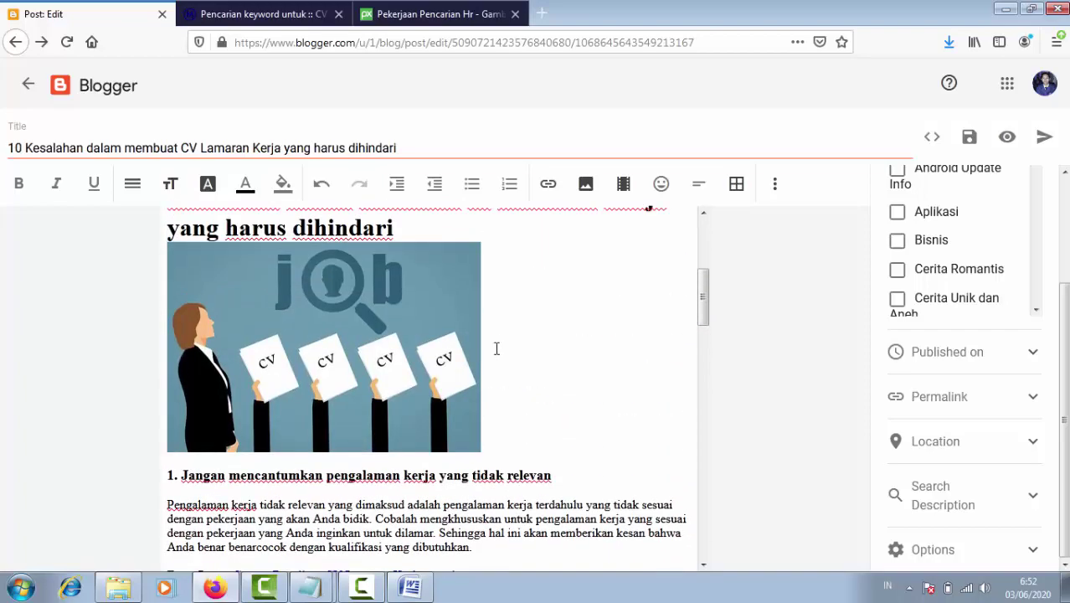
scroll(496, 348, up, 4)
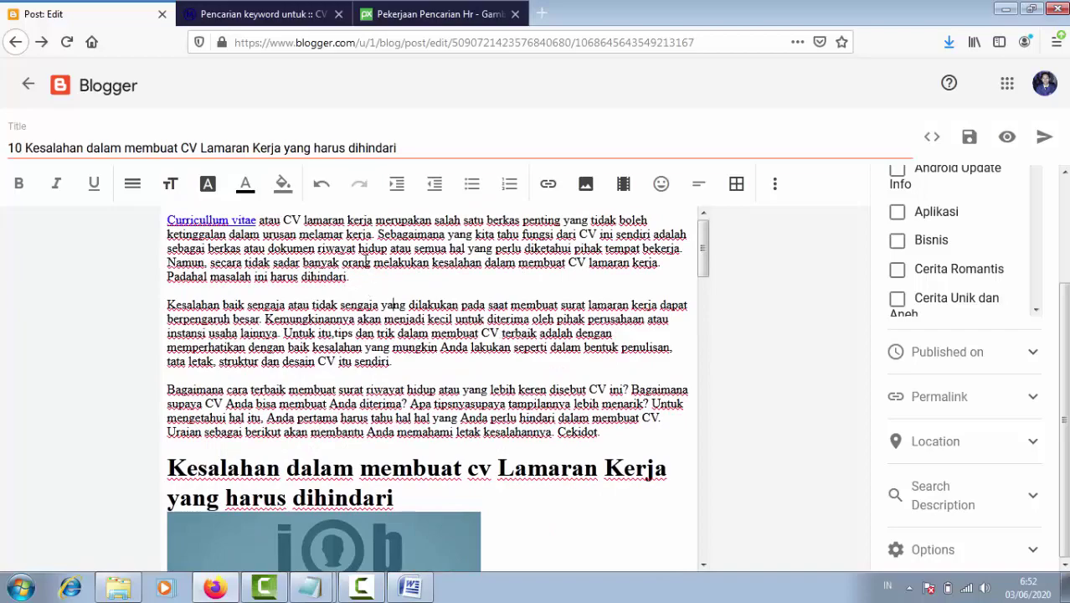
scroll(505, 326, down, 5)
scroll(482, 448, down, 6)
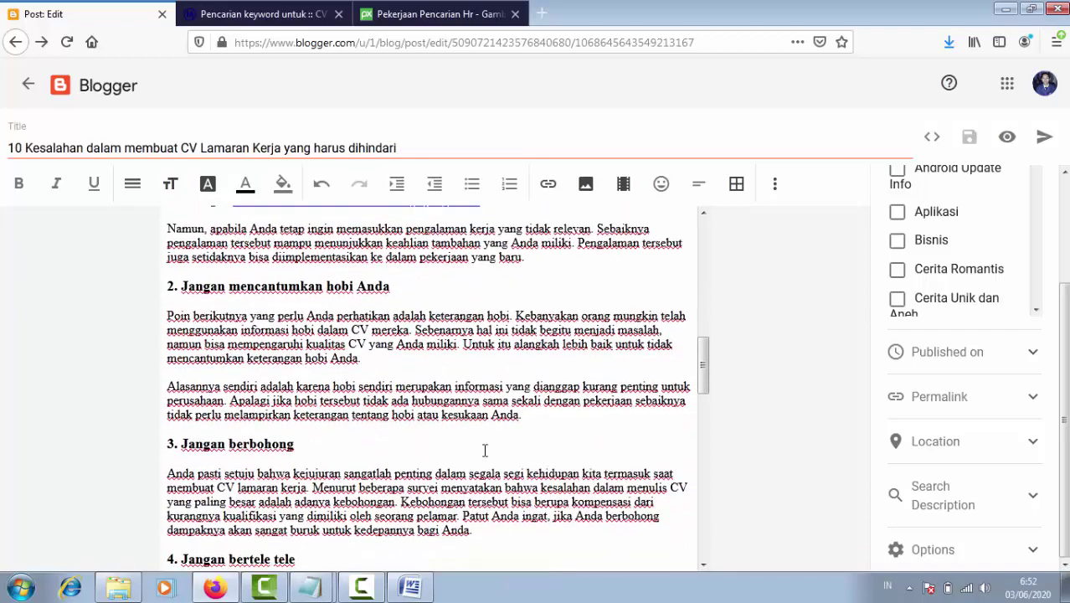
scroll(482, 448, up, 10)
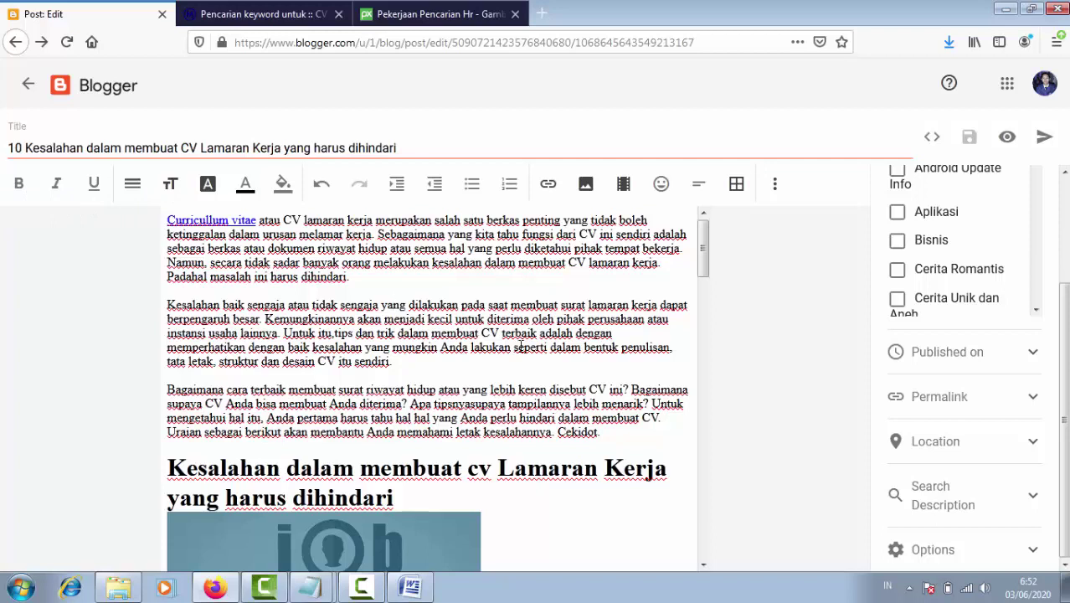
- Italicize "CV terbaik" in the second introductory paragraph and "CV lamaran kerja" near the end of the first paragraph
drag(483, 333, 541, 333)
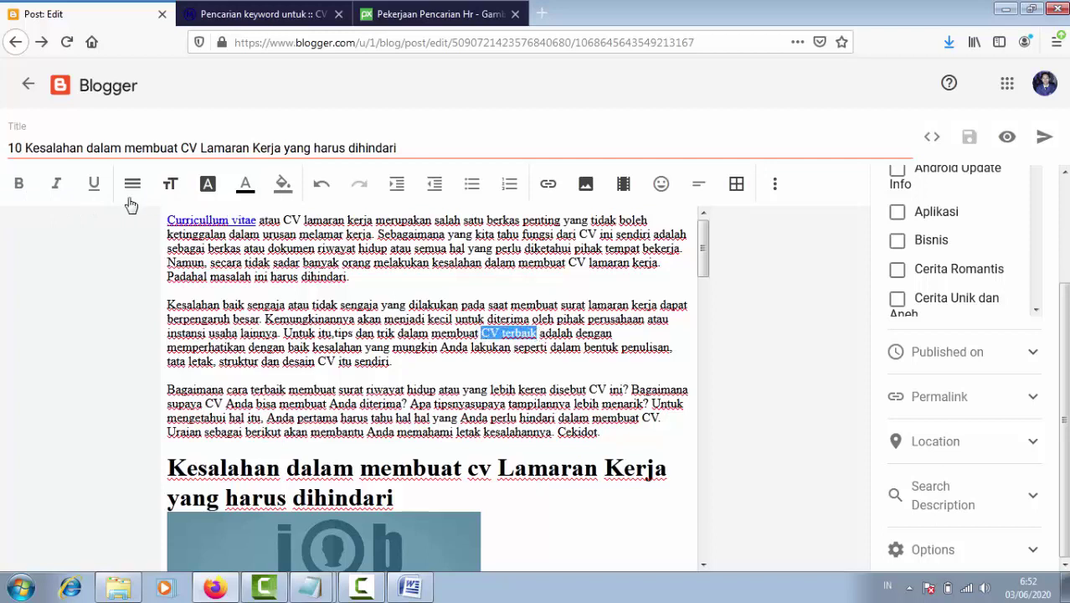
click(56, 184)
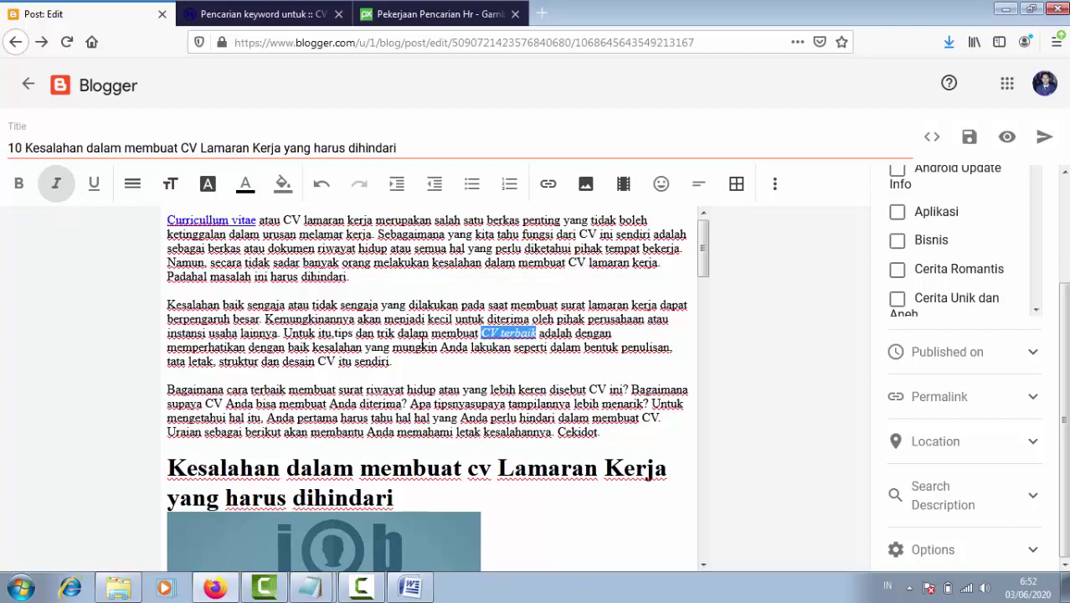
click(416, 341)
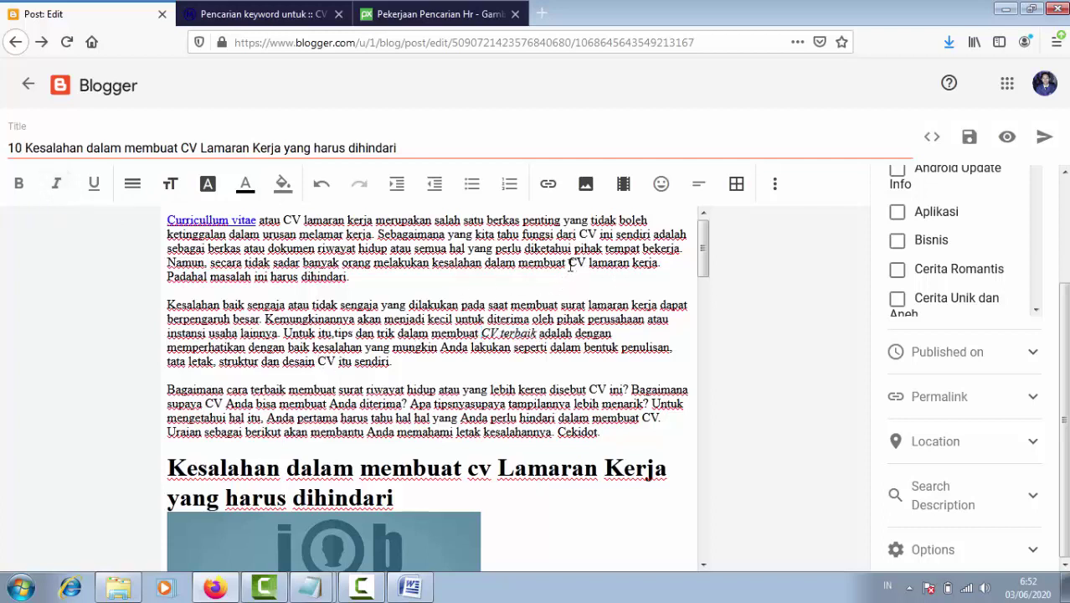
drag(570, 265, 657, 265)
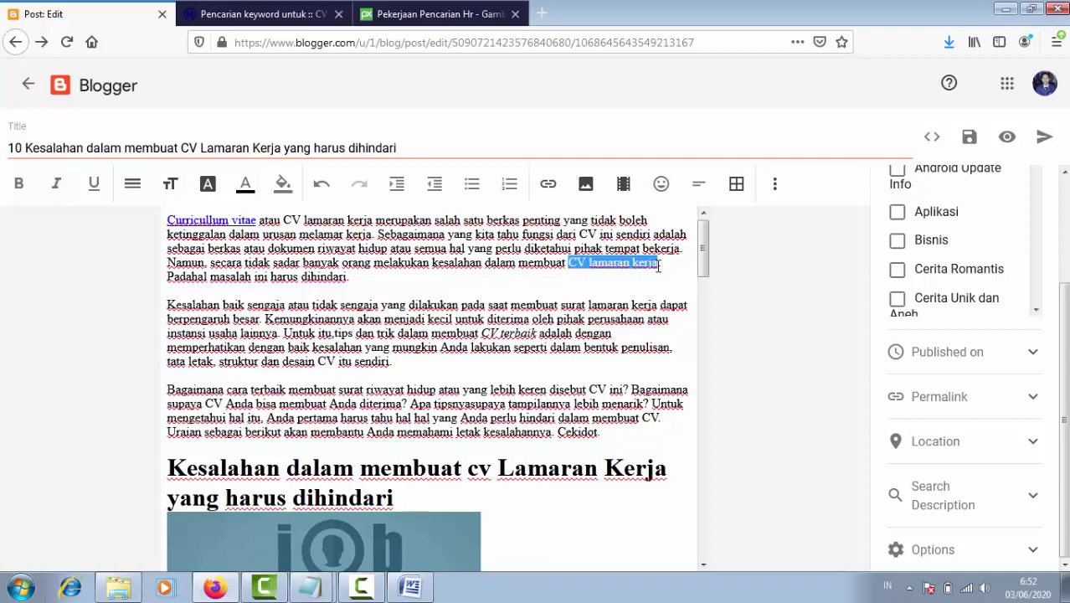
click(56, 183)
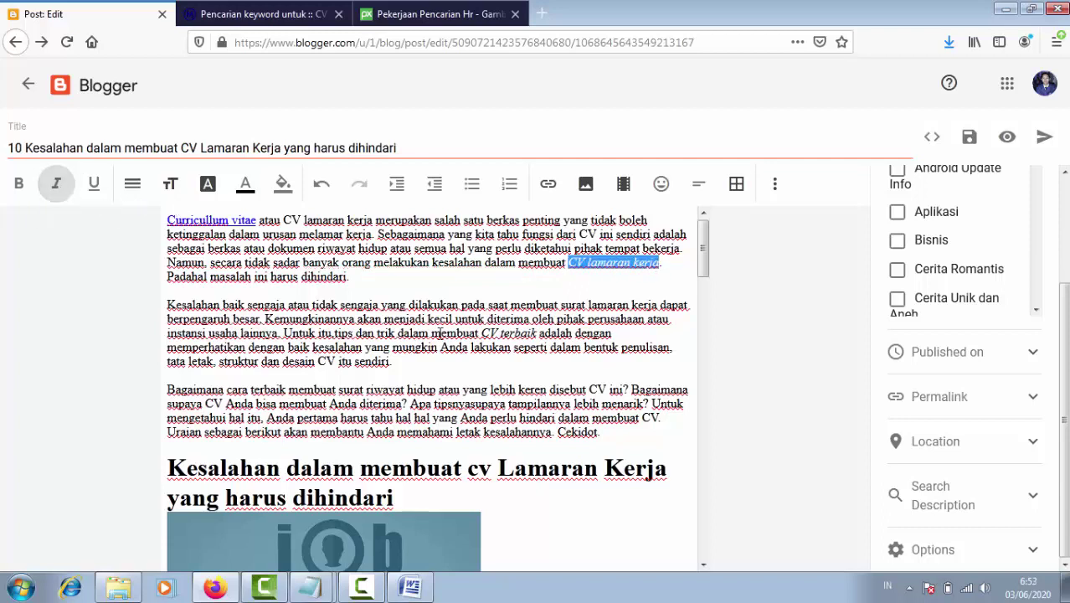
click(545, 355)
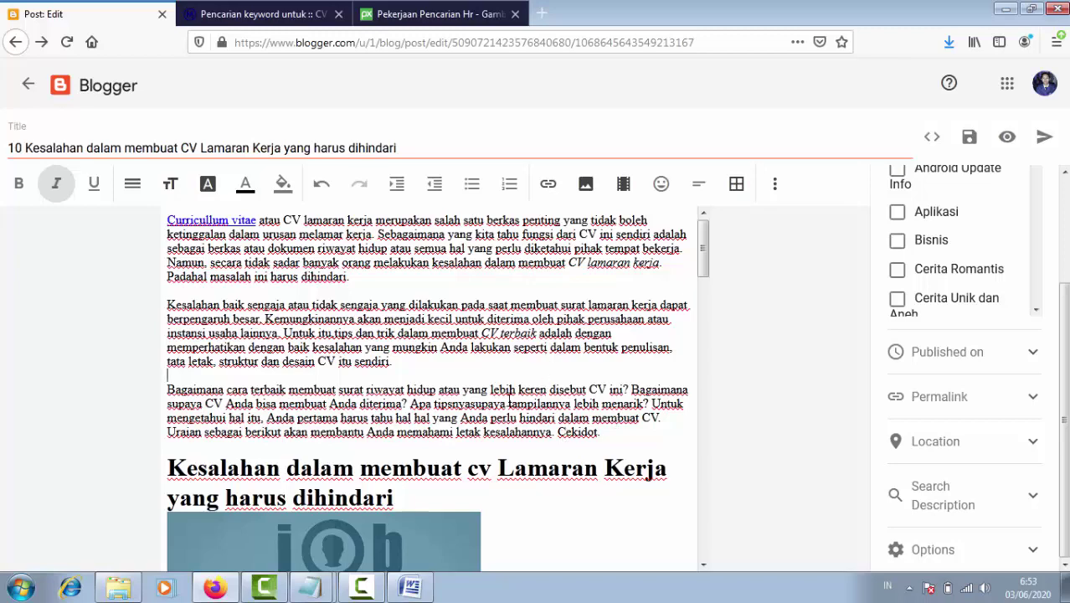
- Review the whole post from the introduction to the closing paragraphs, checking its sections, links and text formatting
scroll(586, 410, down, 5)
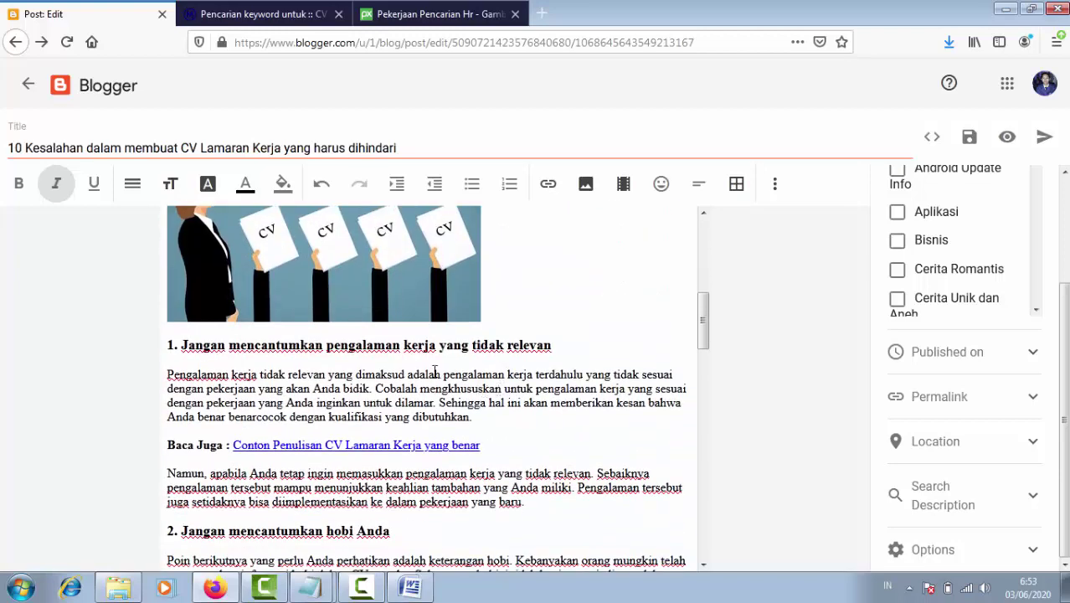
scroll(533, 406, down, 3)
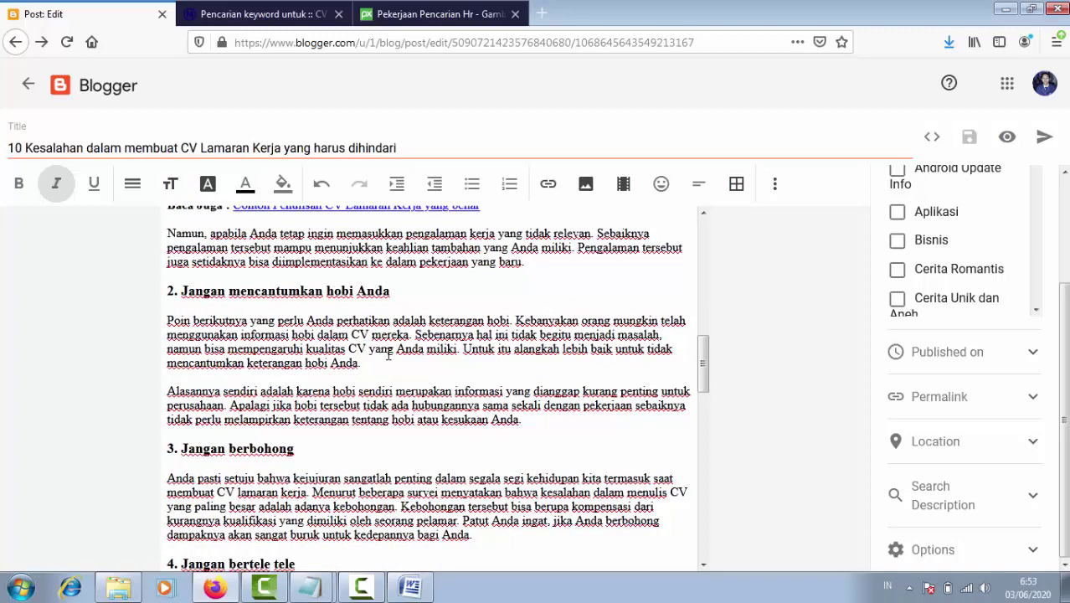
scroll(474, 348, down, 2)
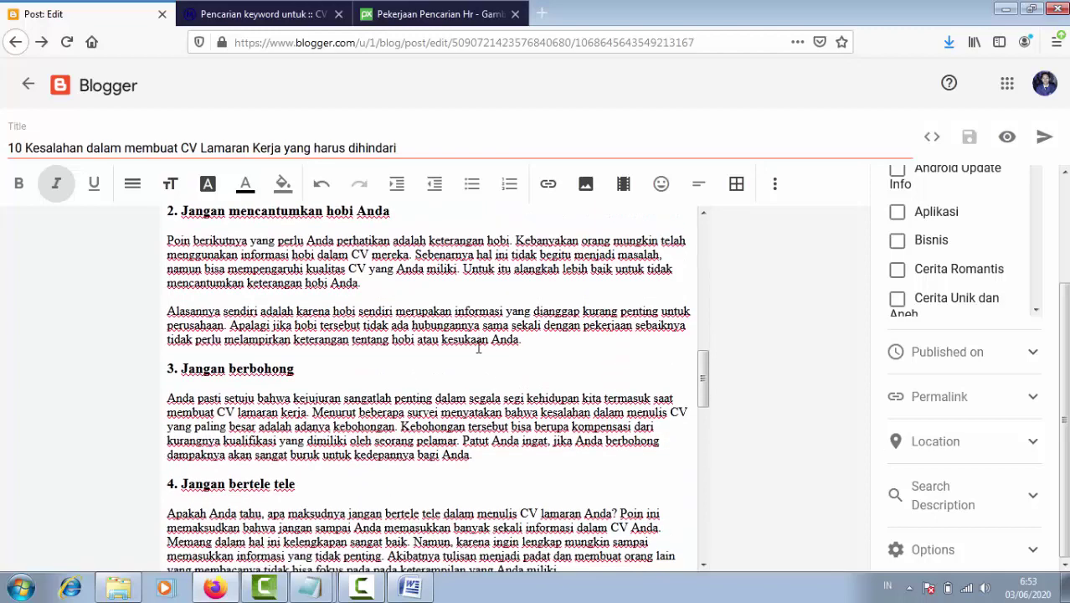
scroll(478, 347, down, 2)
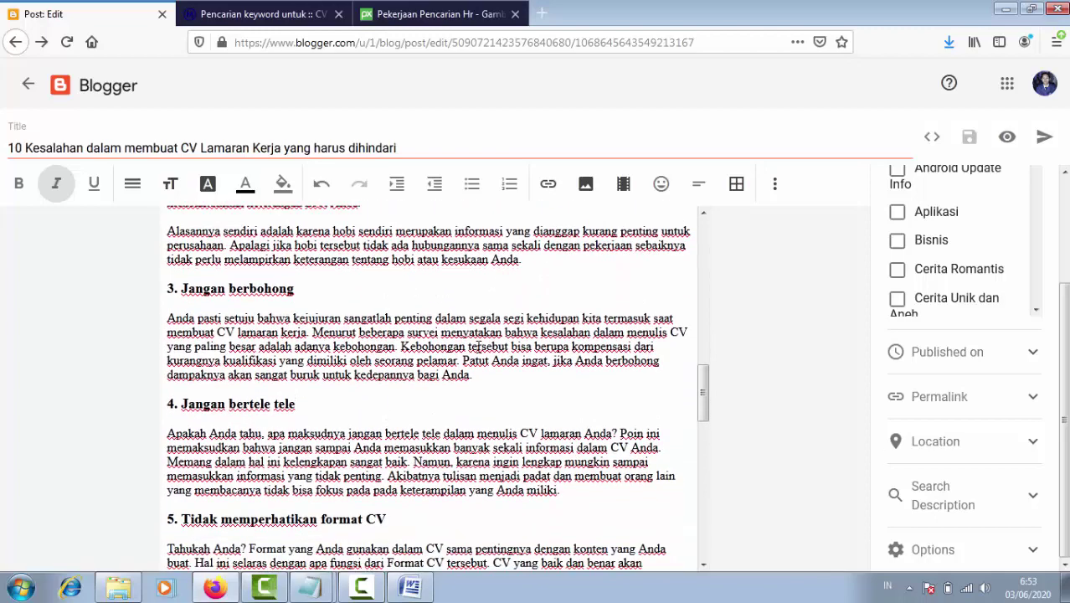
scroll(475, 345, down, 4)
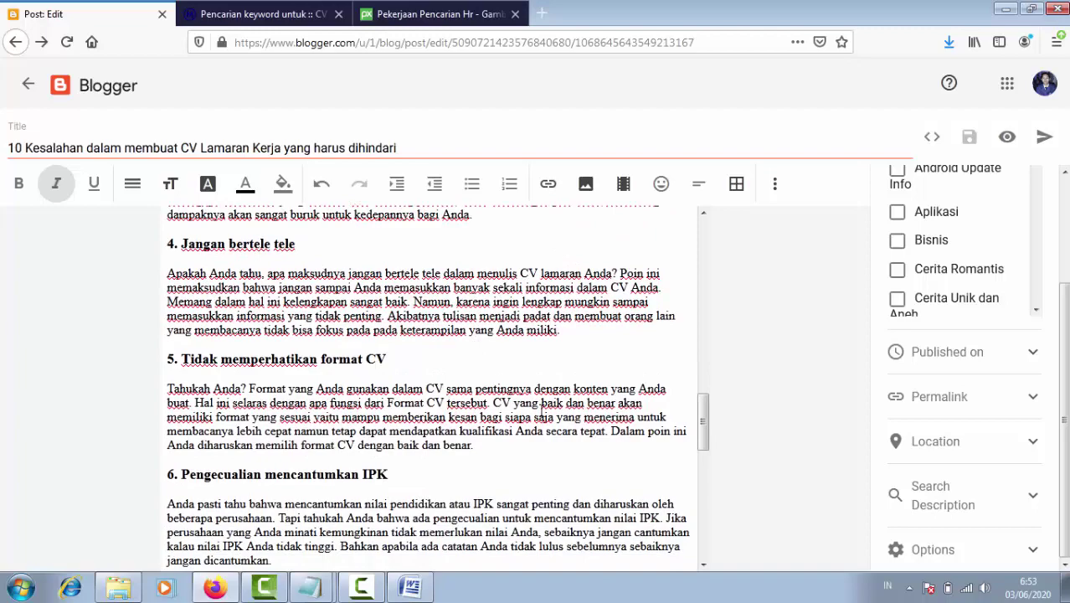
scroll(542, 411, down, 10)
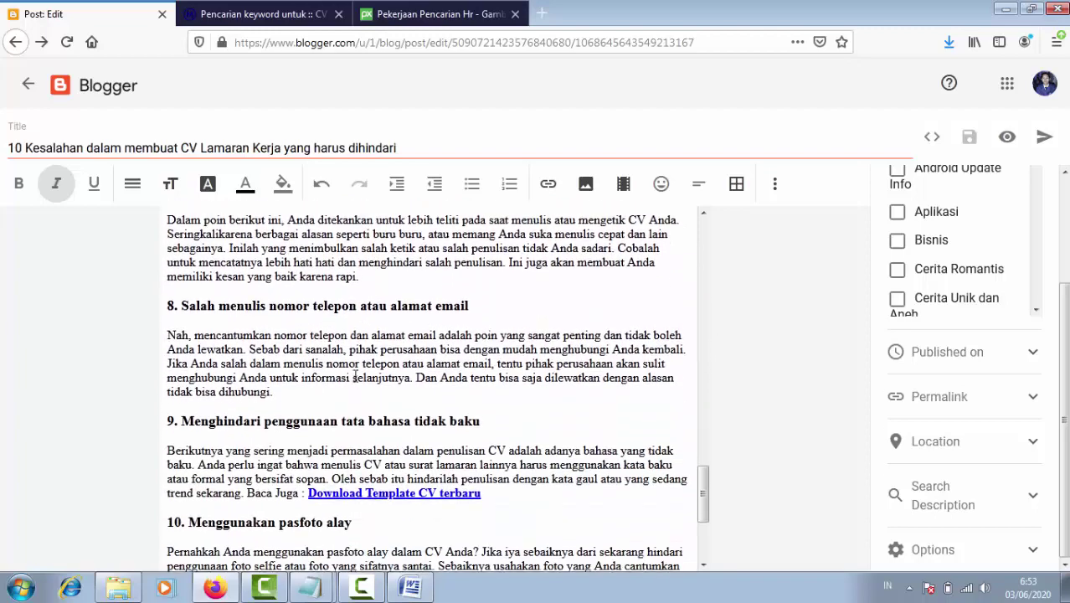
scroll(360, 377, down, 5)
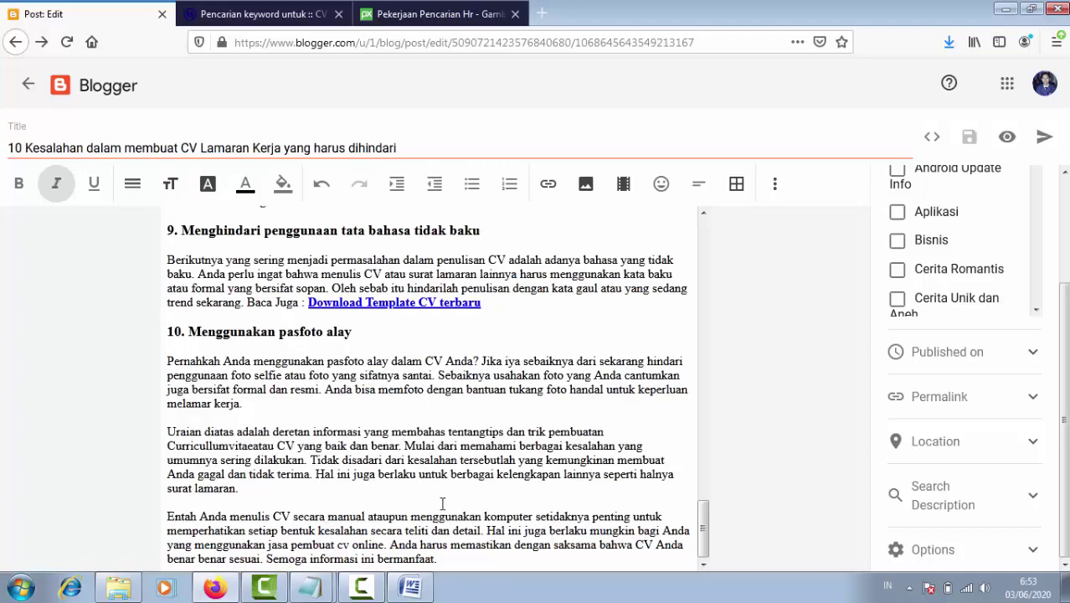
scroll(441, 503, up, 20)
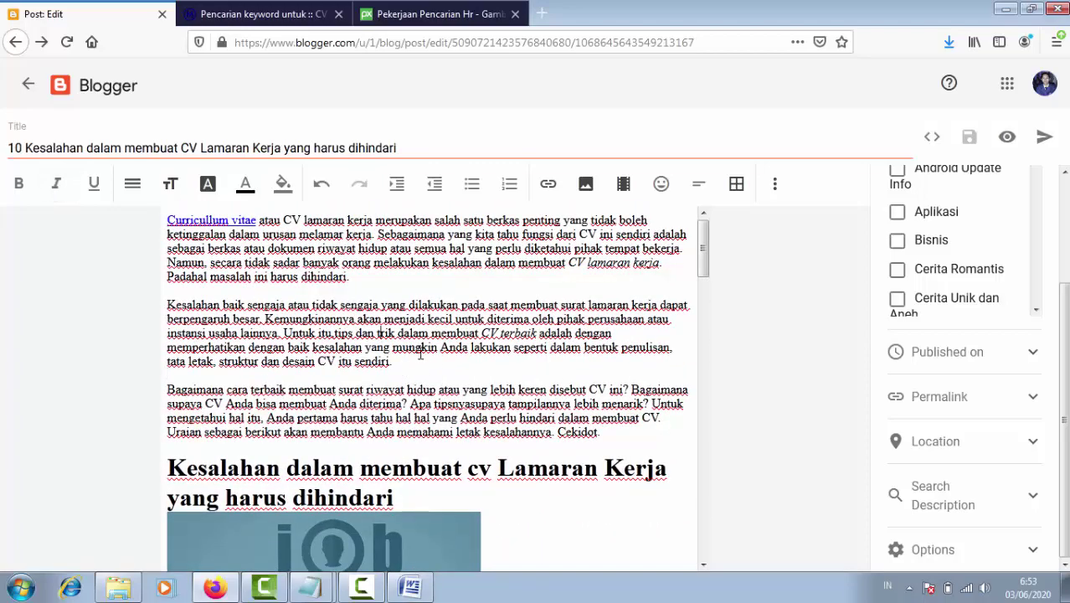
click(567, 264)
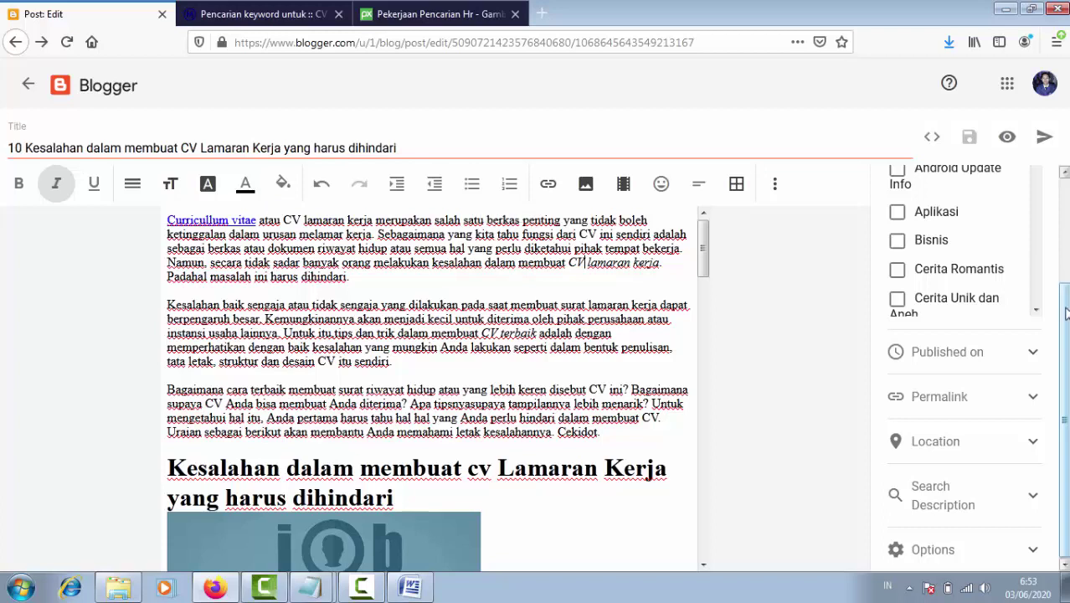
scroll(963, 360, up, 3)
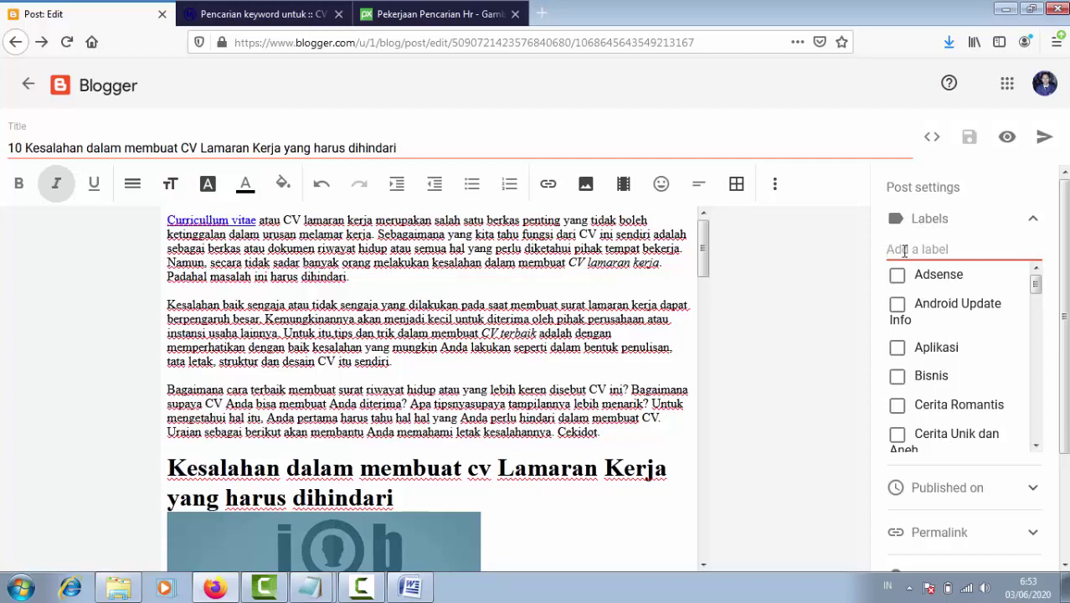
text(df)
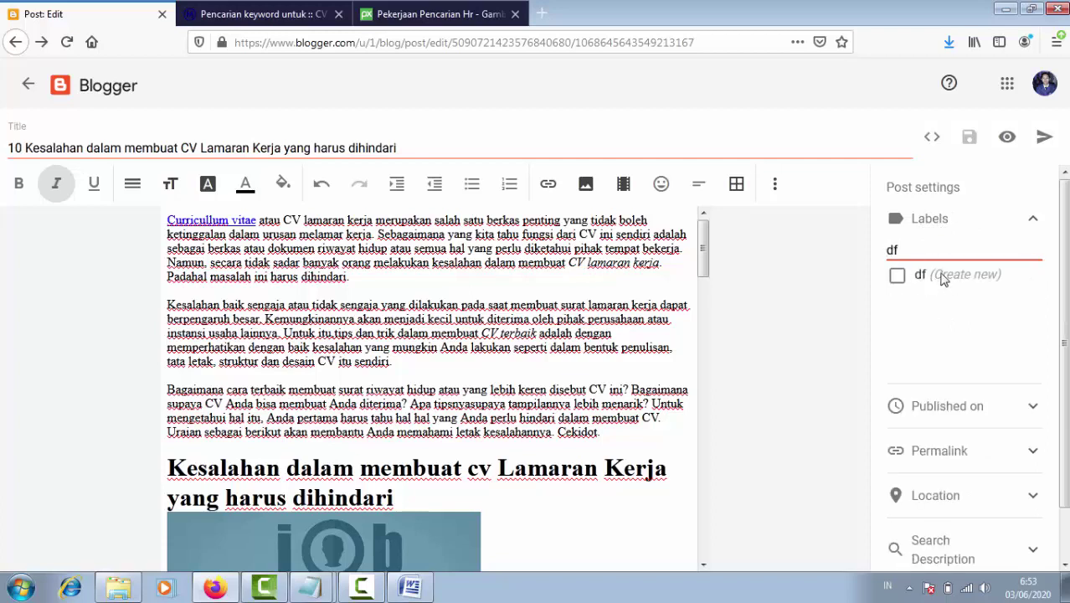
key(BackSpace)
key(BackSpace)
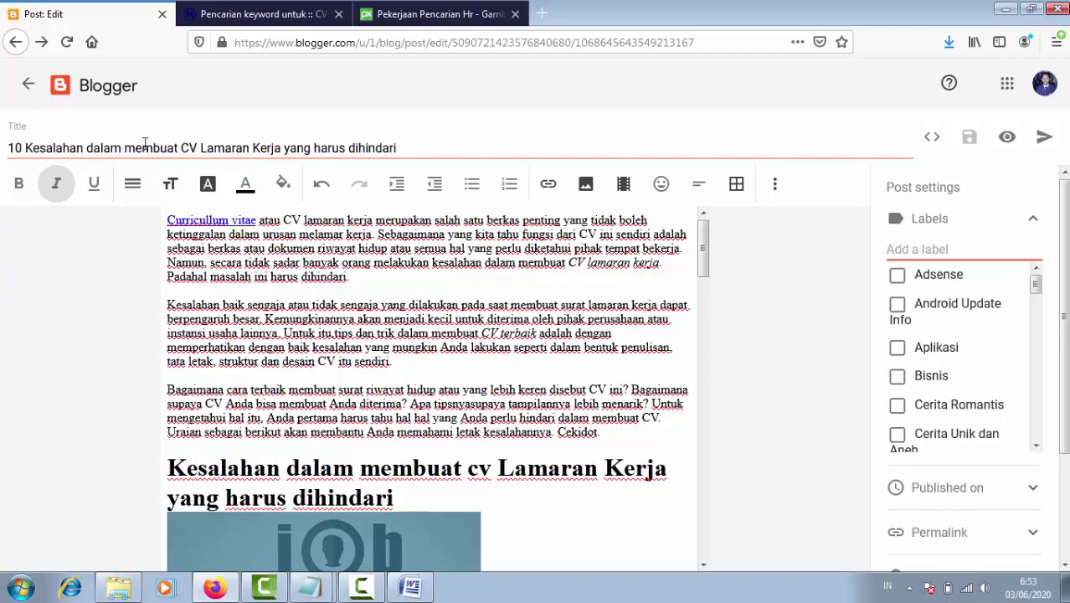
- Check the category of the existing CV articles on mastimon.com and assign the label "Informasi Umum" to the post
click(255, 14)
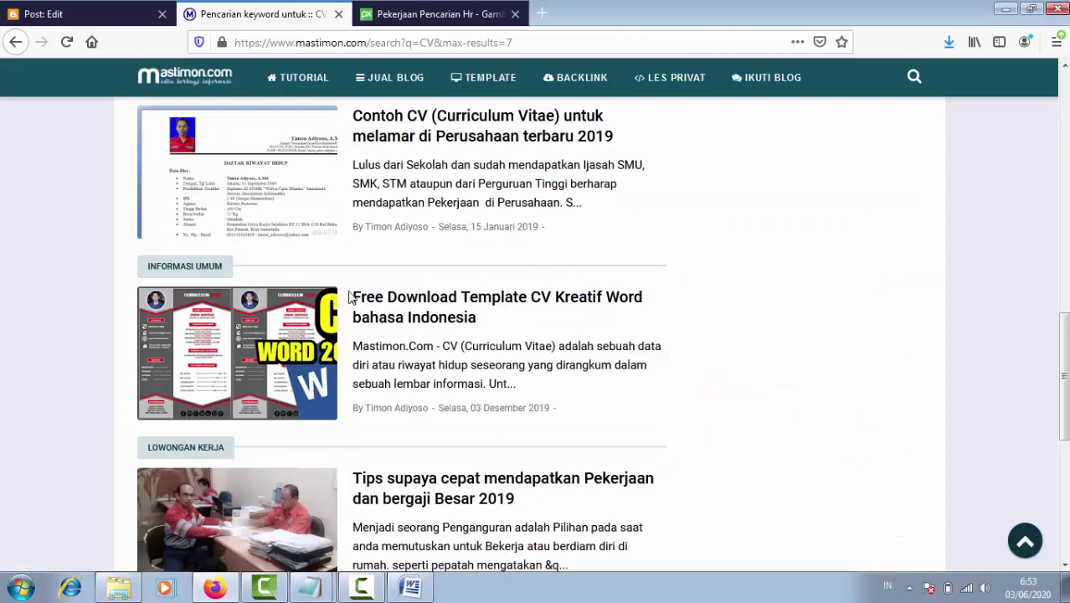
scroll(285, 324, up, 2)
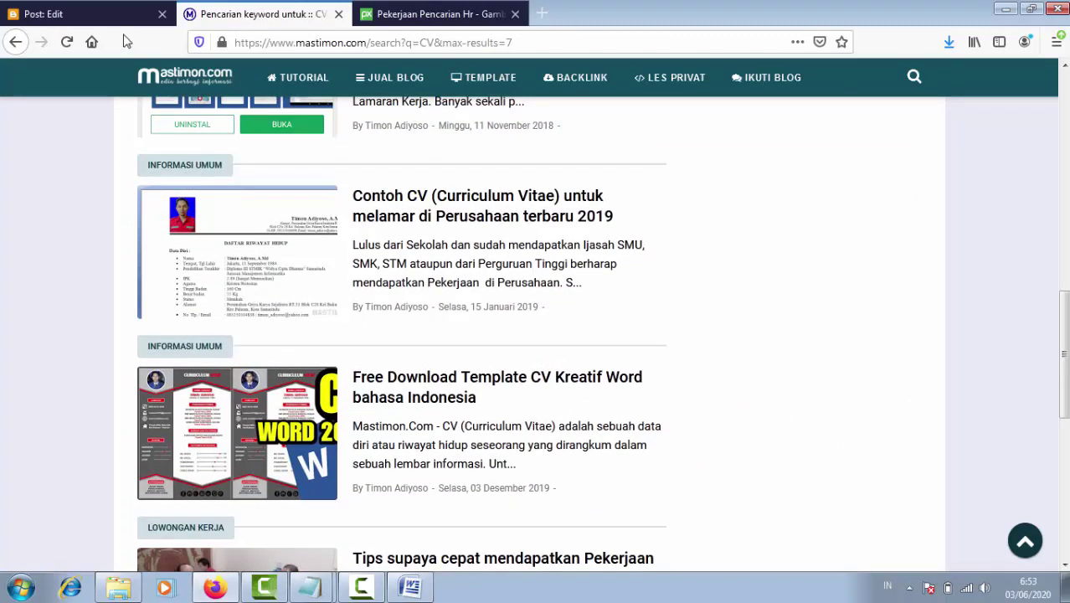
click(113, 14)
scroll(1001, 310, down, 5)
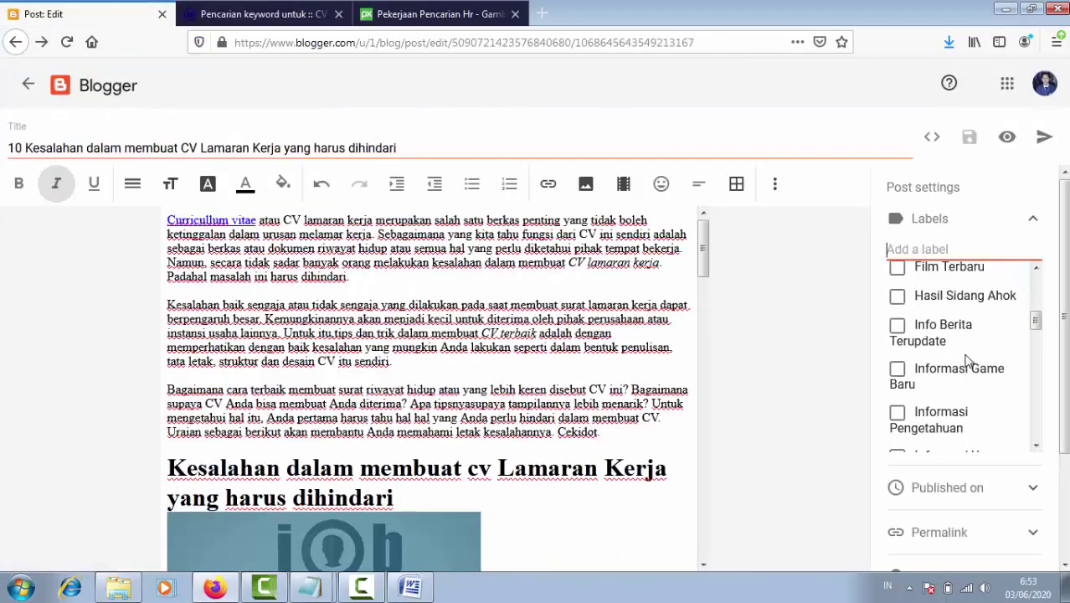
scroll(952, 383, down, 2)
click(898, 368)
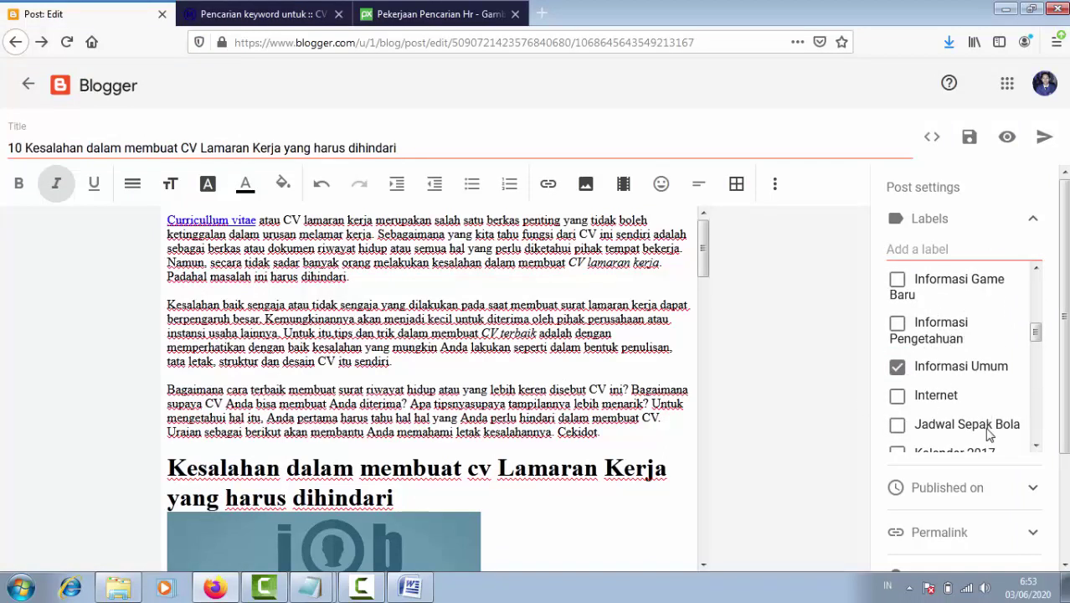
- Try the custom date and time option for publishing the post and return it to automatic publishing
scroll(956, 380, down, 3)
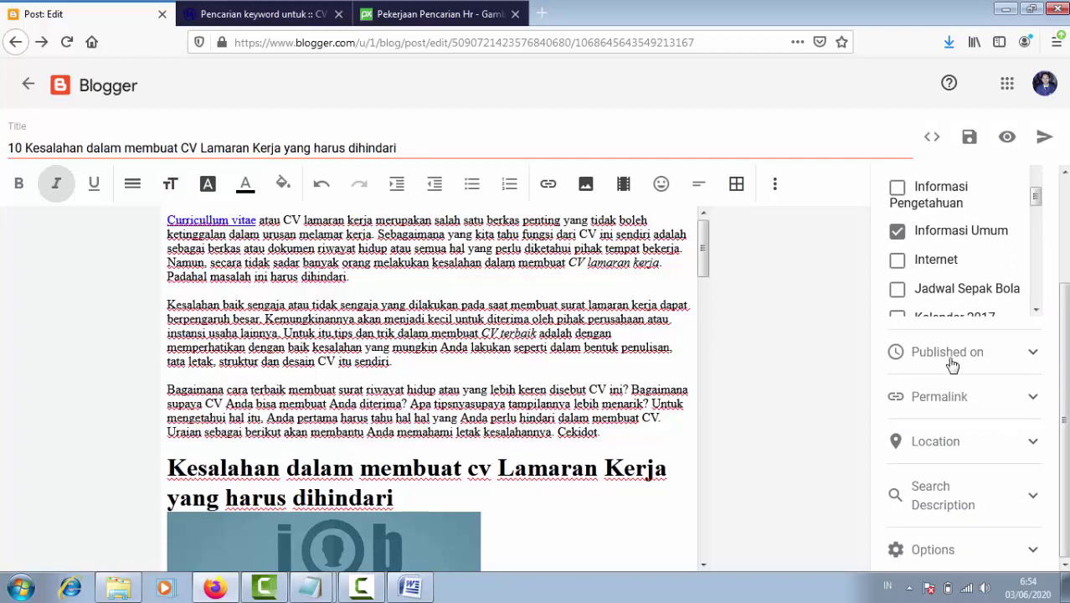
click(1034, 356)
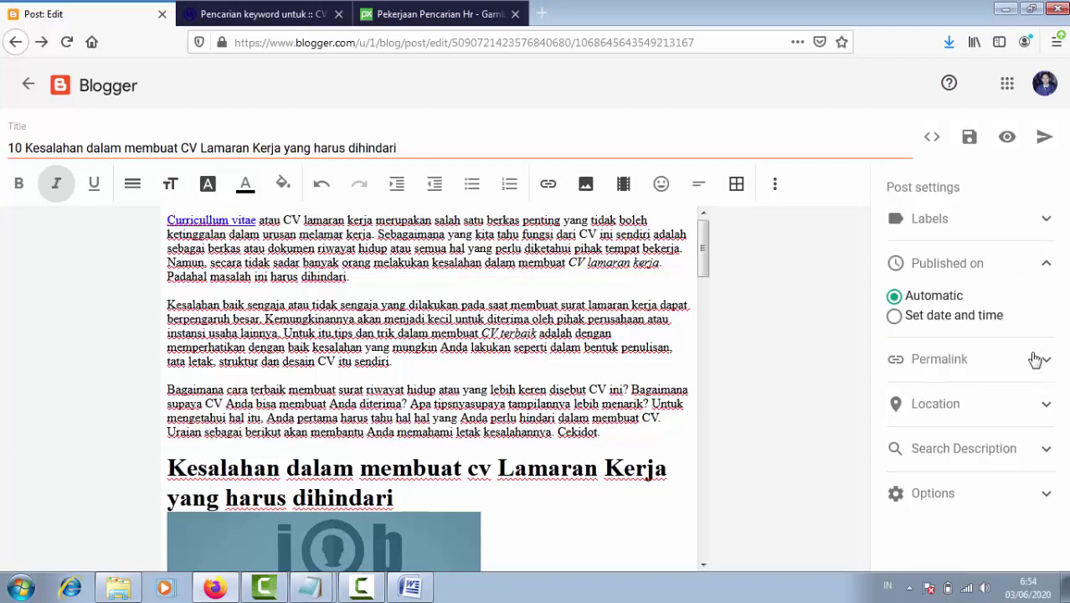
click(895, 319)
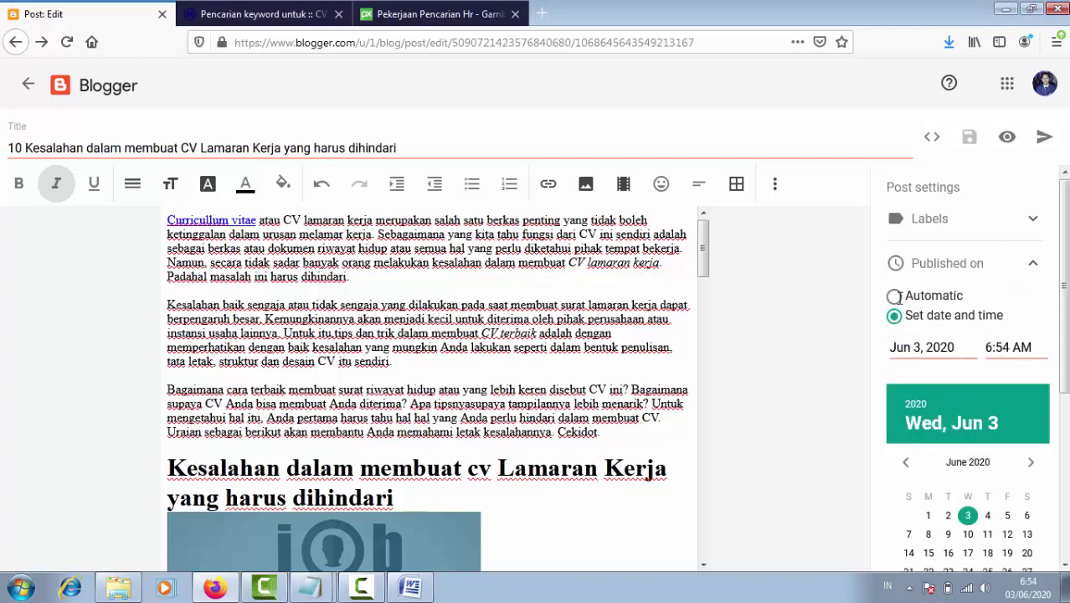
click(895, 296)
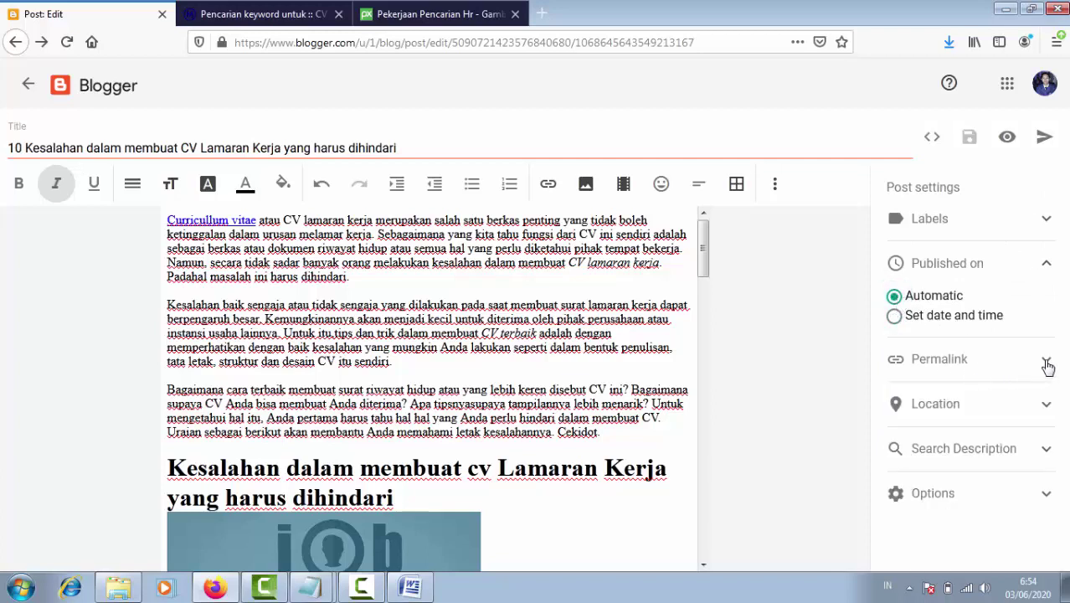
- Give the post a custom permalink reading "Kesalahan dalam membuat CV Lamaran Kerja", comparing it with the matching words of the title
click(1045, 362)
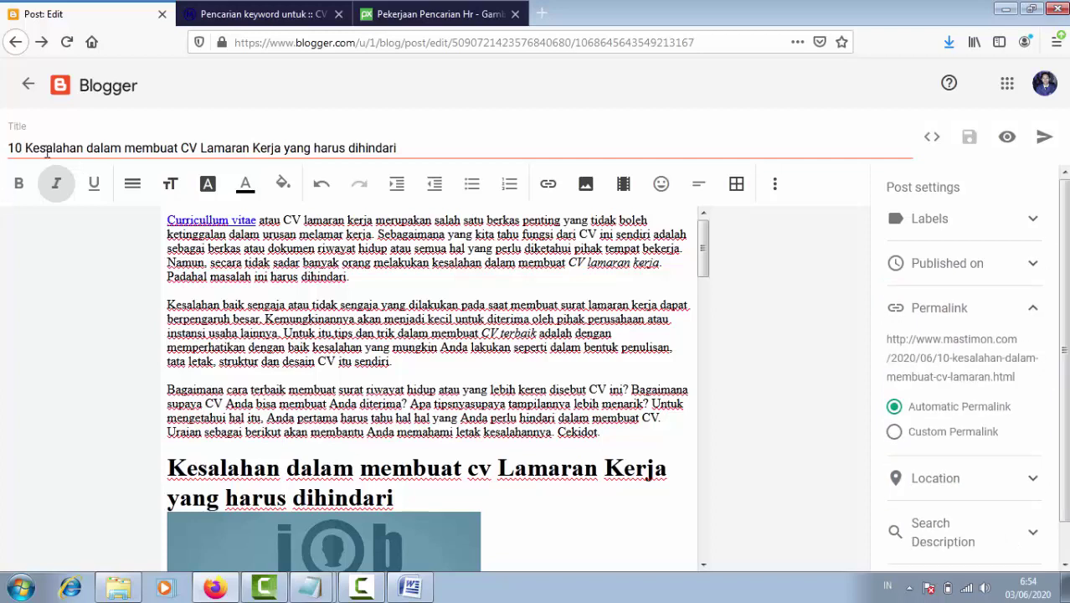
click(895, 434)
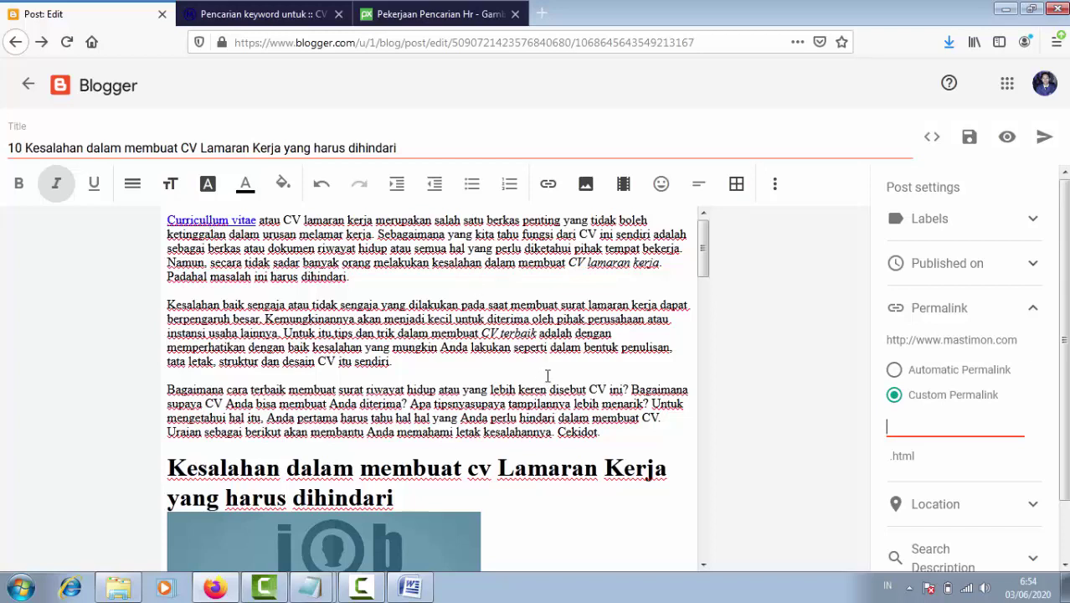
text(Kesalahan da)
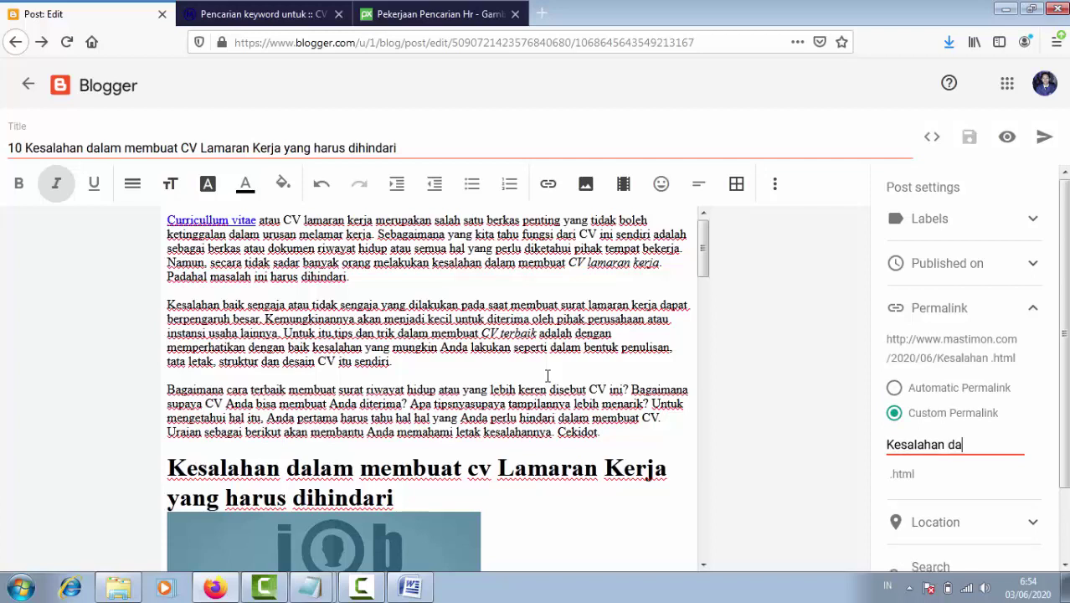
text(lam membuat CV)
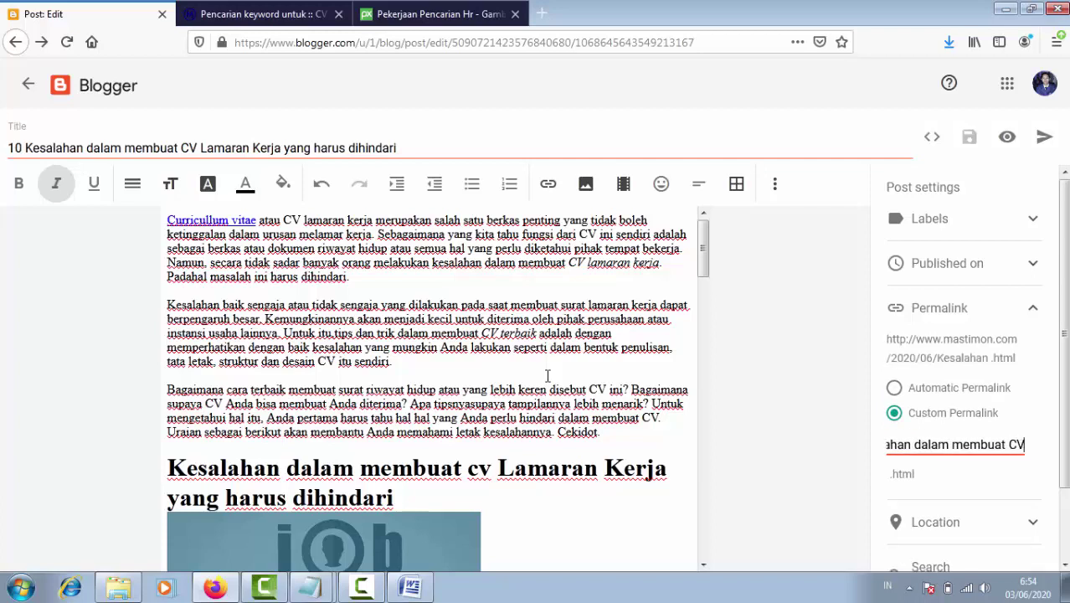
text( Lamara)
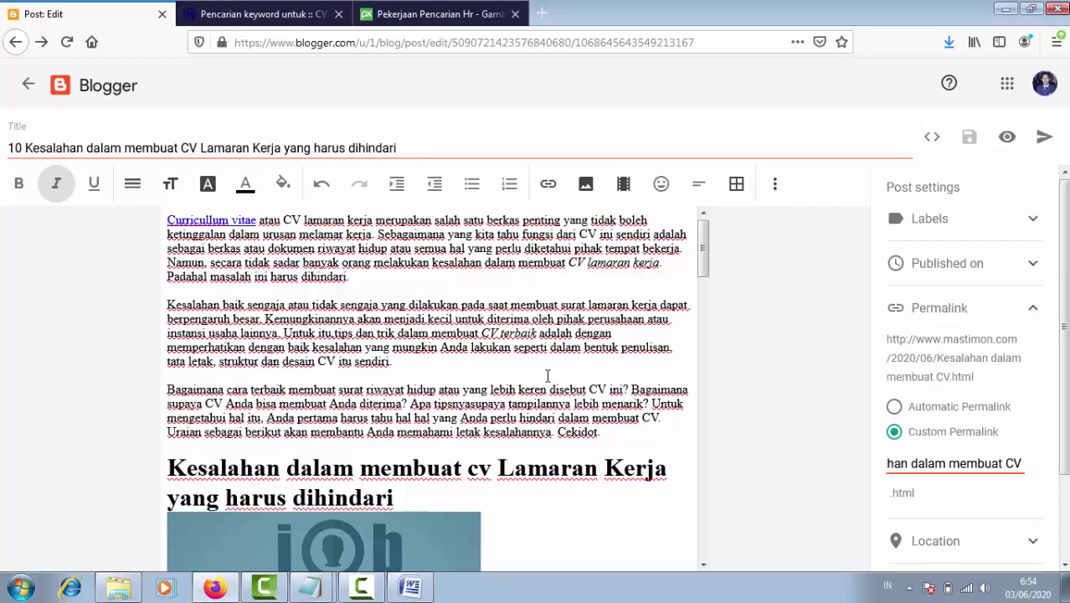
text(n )
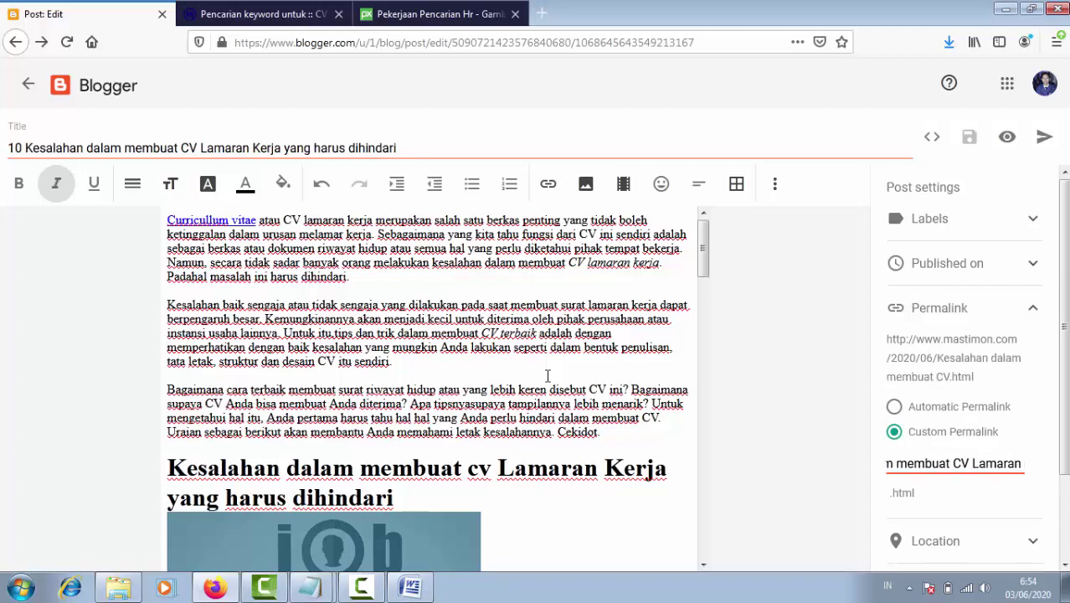
text(Kerja)
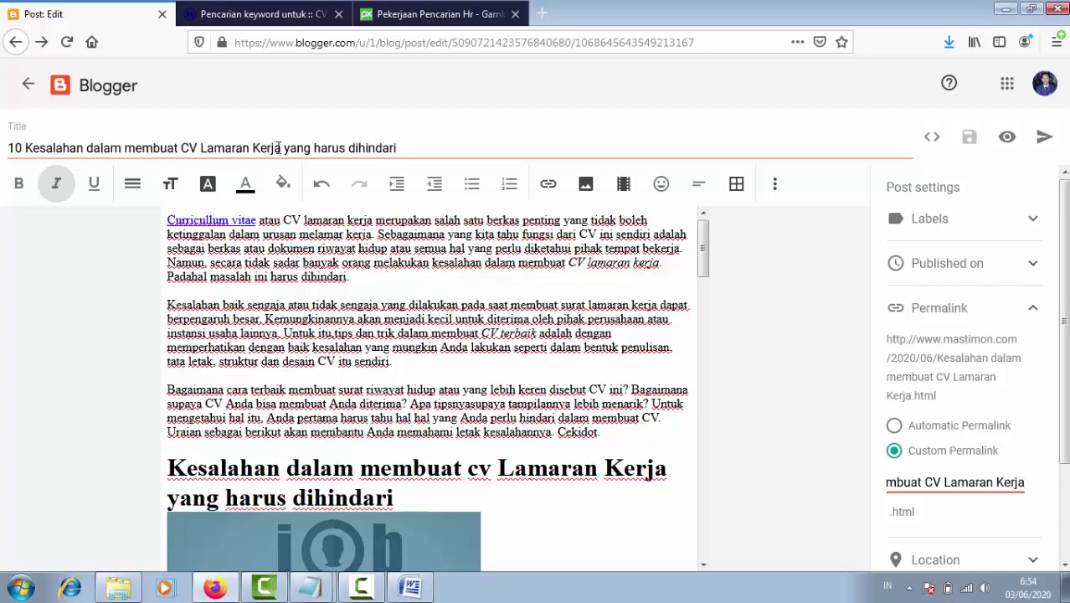
drag(277, 147, 32, 149)
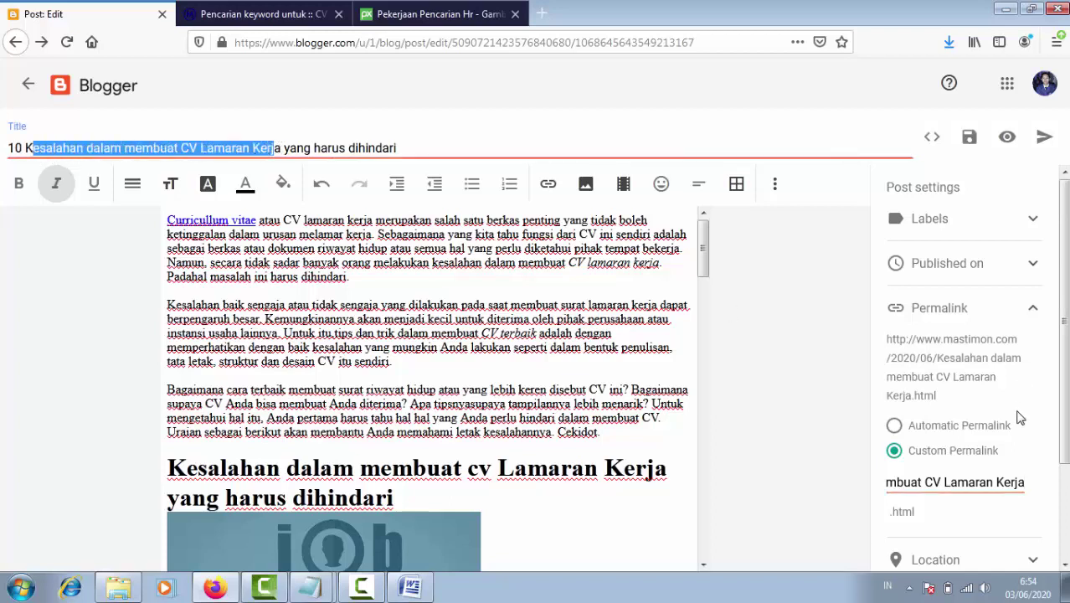
click(971, 489)
scroll(967, 452, down, 2)
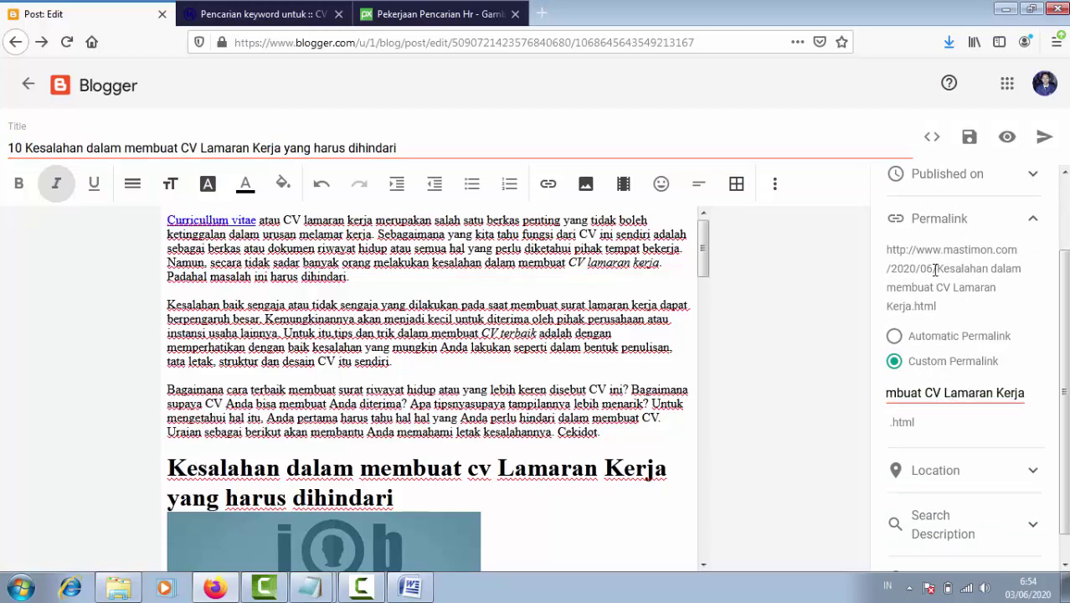
- Open the post's search description for entry in the post settings
scroll(988, 369, down, 1)
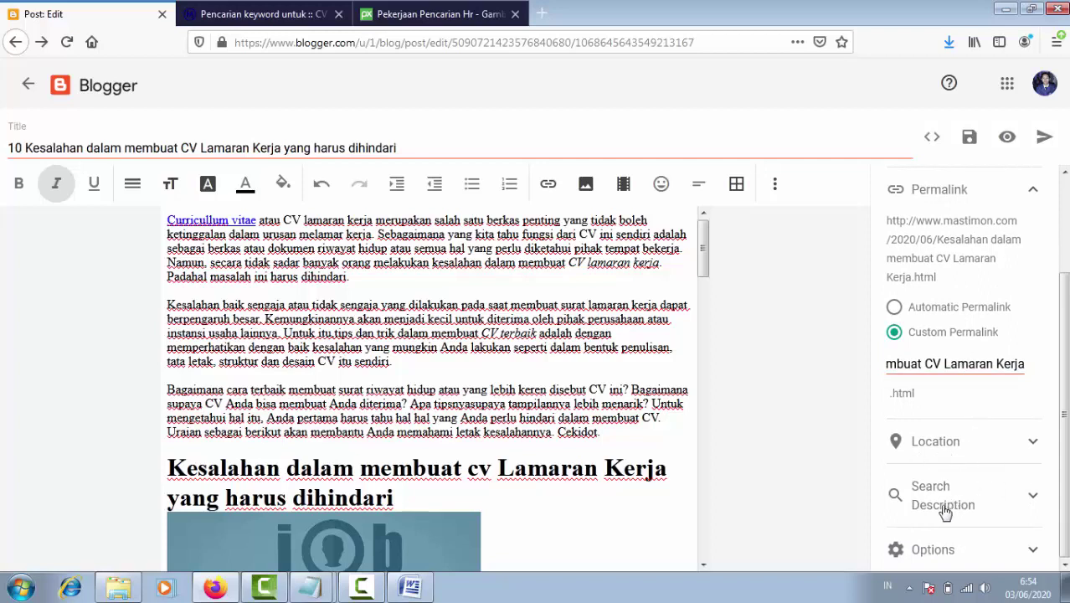
click(1033, 500)
click(927, 431)
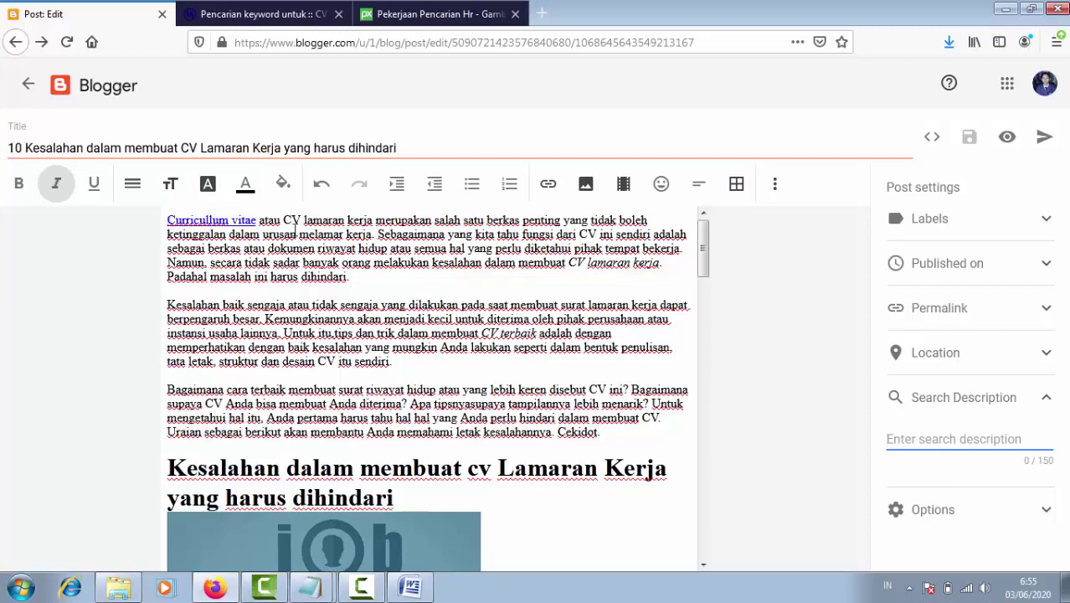
- Search Google for "mastimon" in a new browser tab, starting from a search for "google"
click(543, 14)
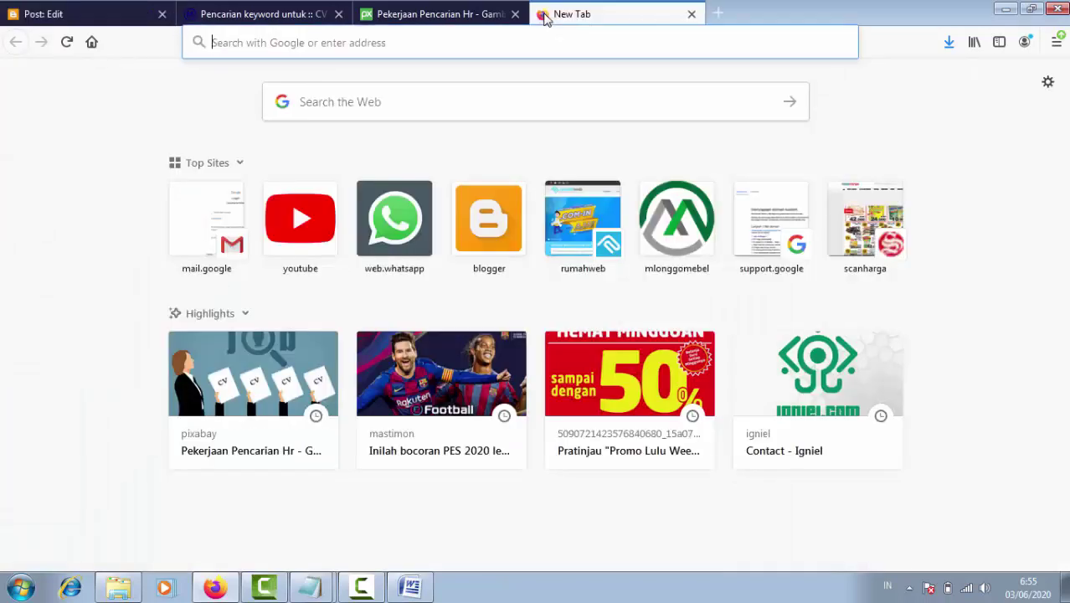
click(395, 102)
text(google)
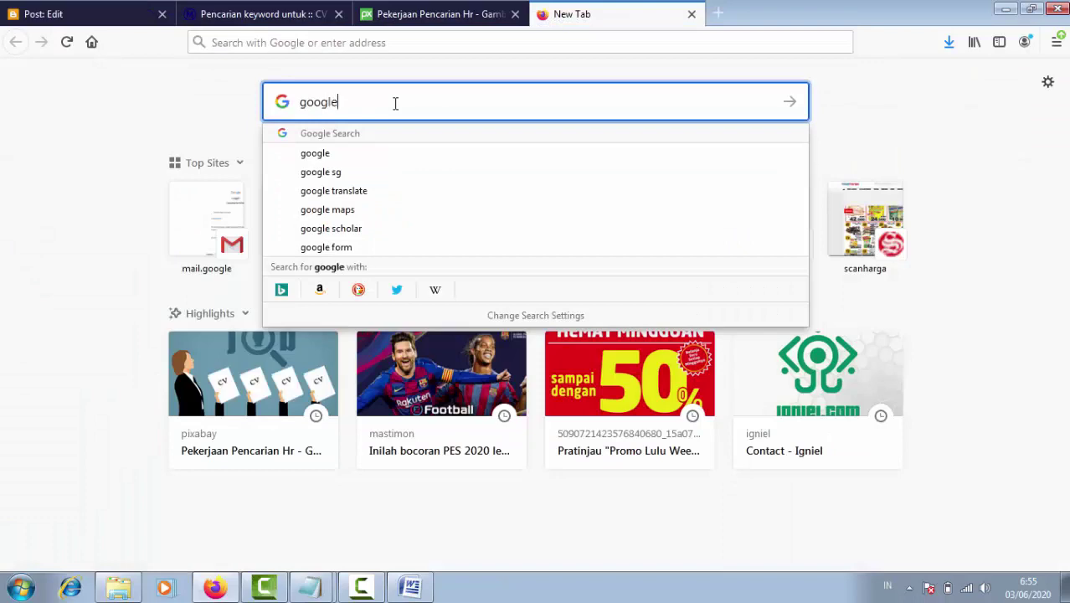
key(Return)
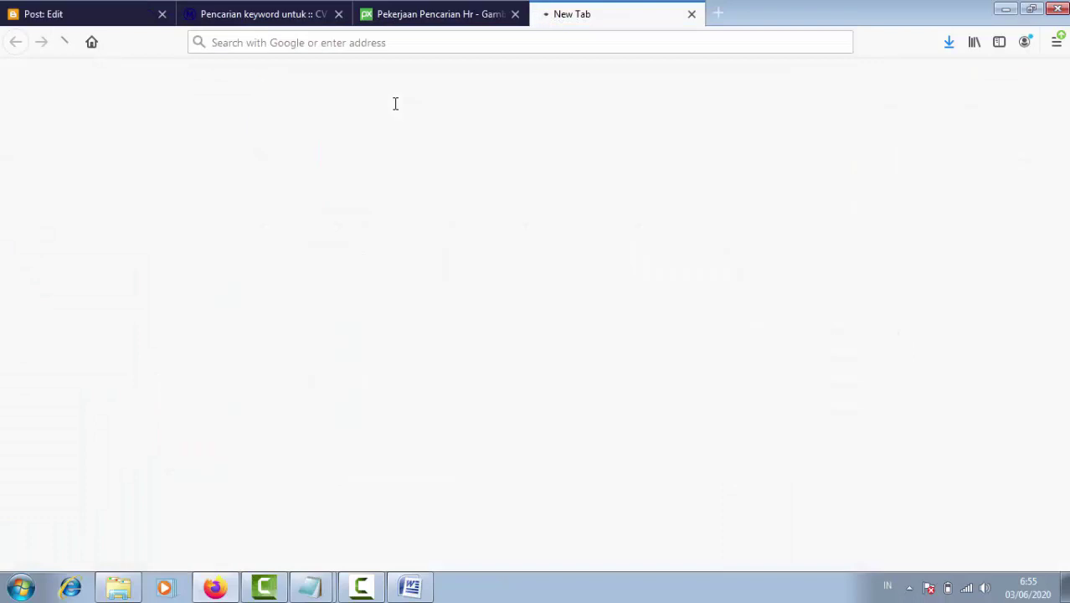
double_click(210, 101)
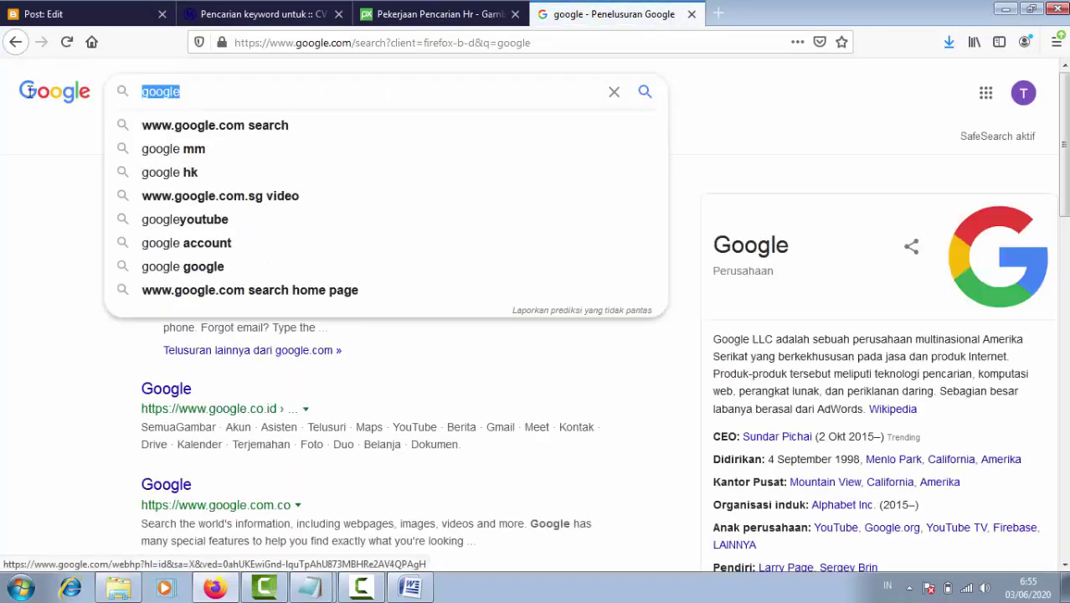
text(mastimon)
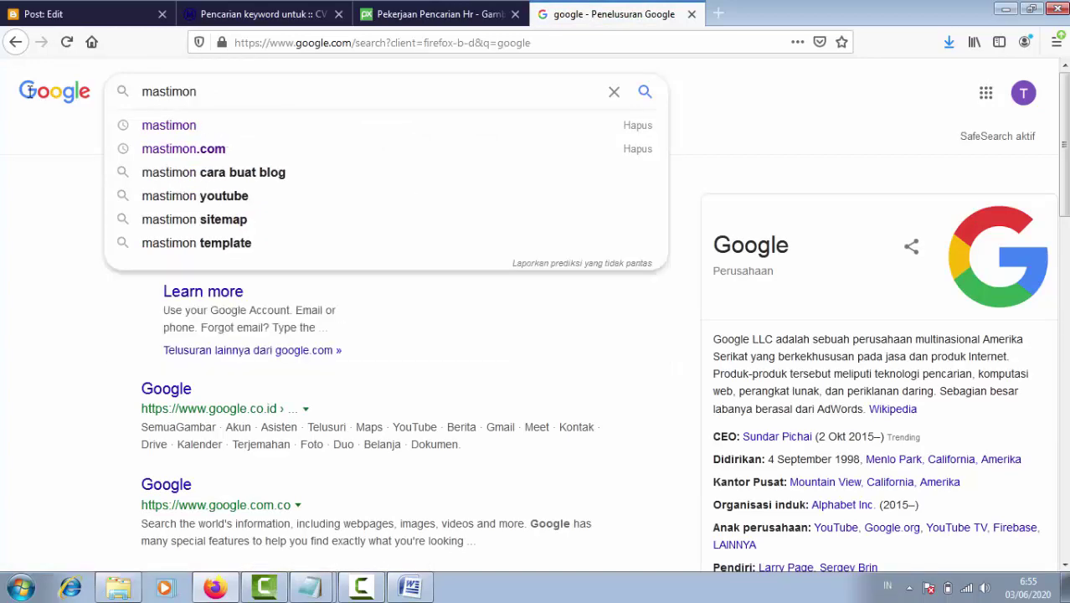
key(Return)
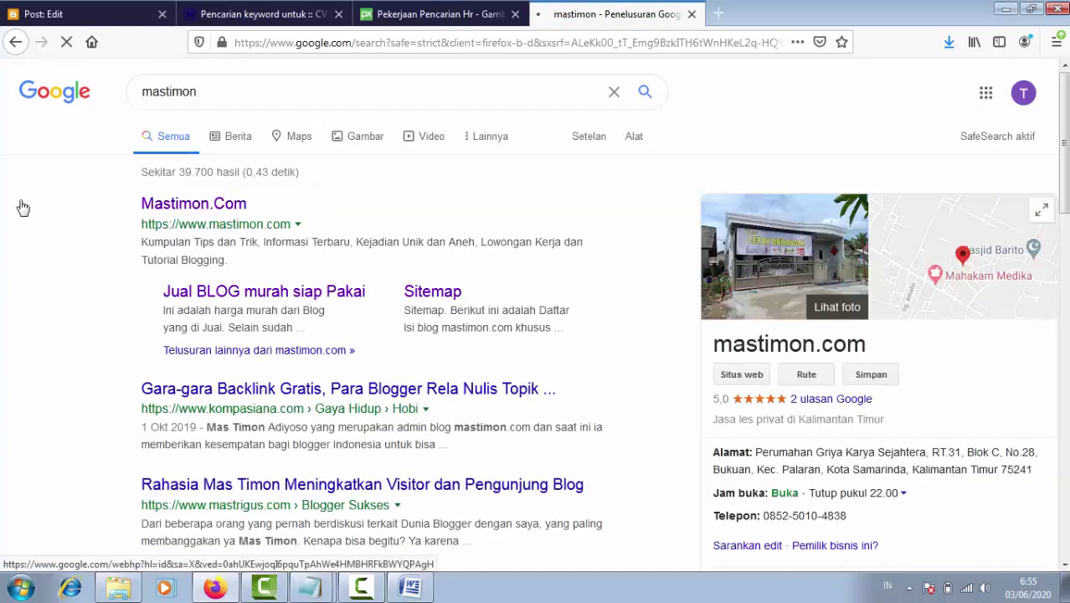
- Examine the description snippets under the Google search results and compare them with the post's search description field
scroll(38, 253, down, 2)
scroll(38, 253, down, 2)
scroll(50, 268, down, 2)
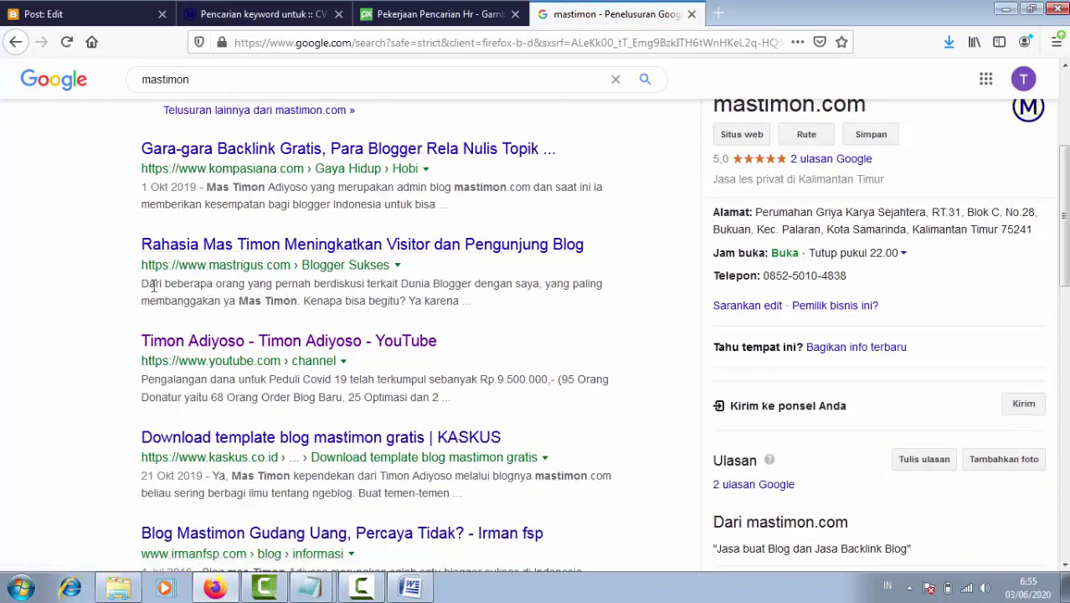
drag(142, 285, 462, 304)
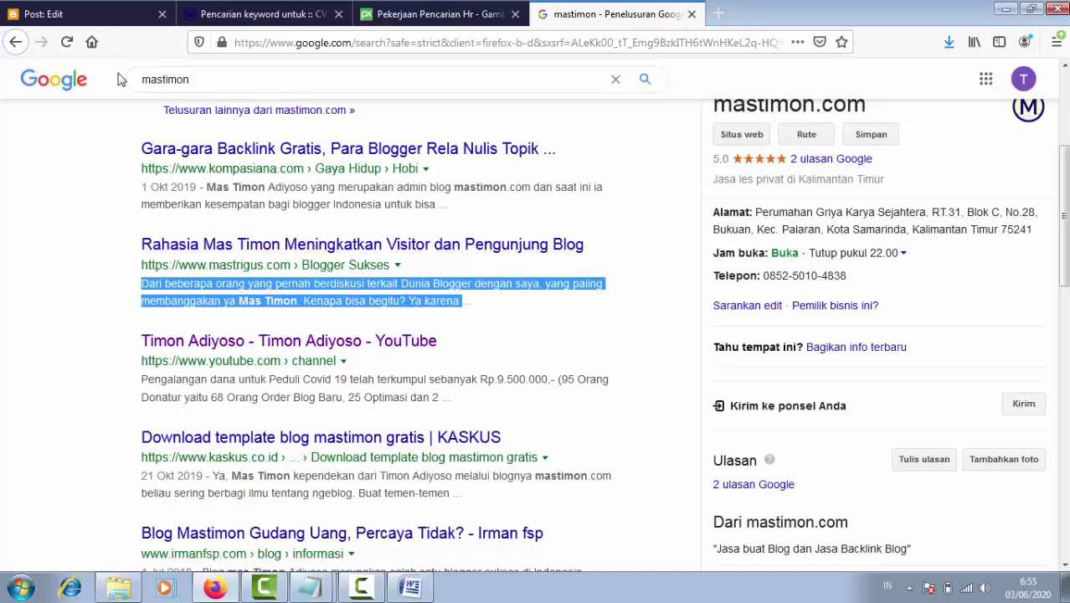
click(65, 17)
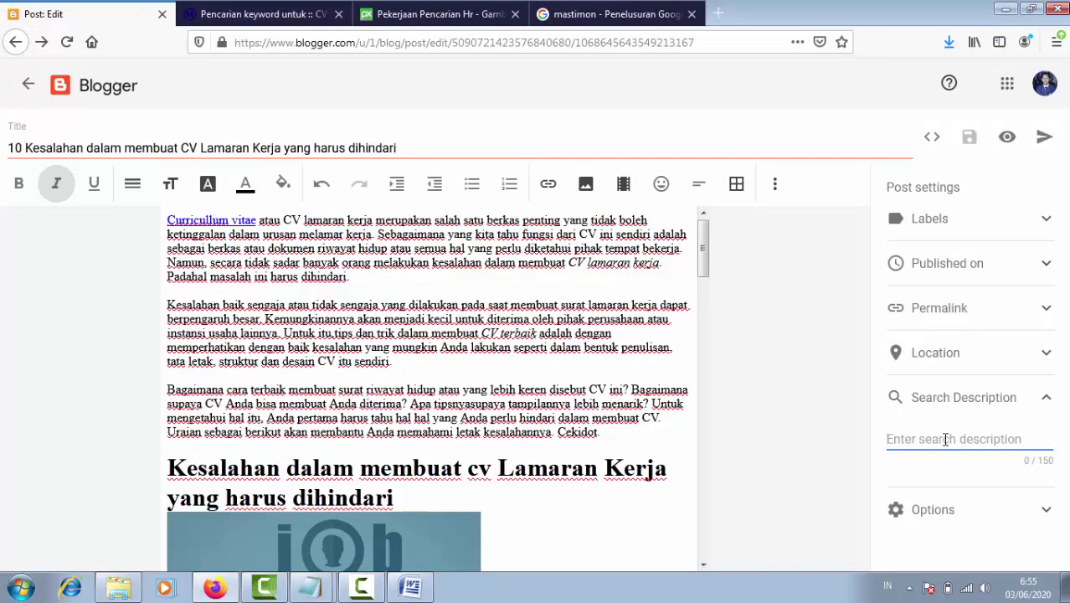
click(587, 25)
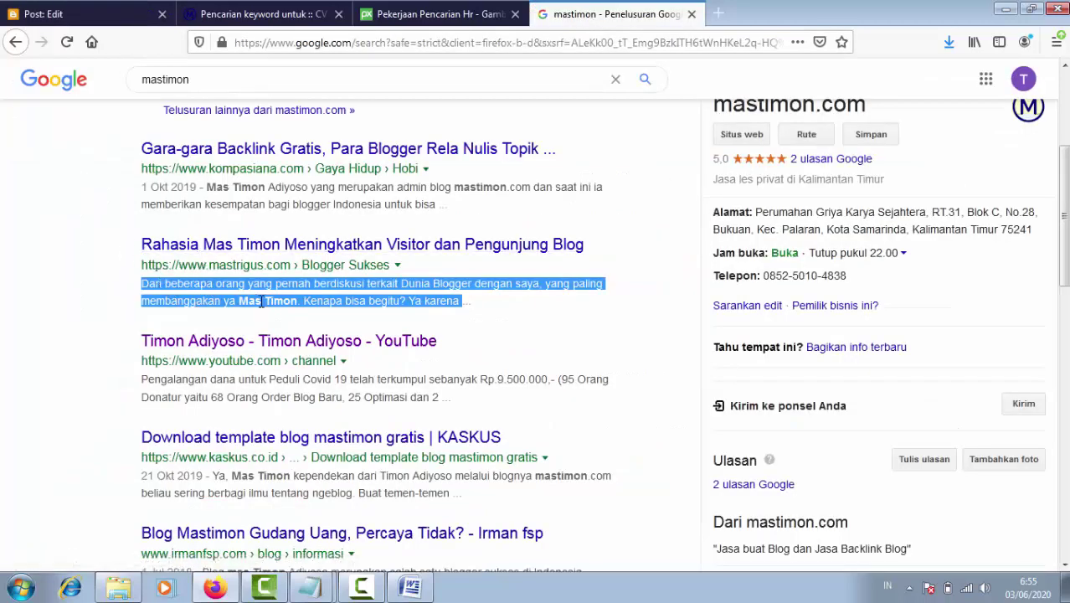
click(87, 13)
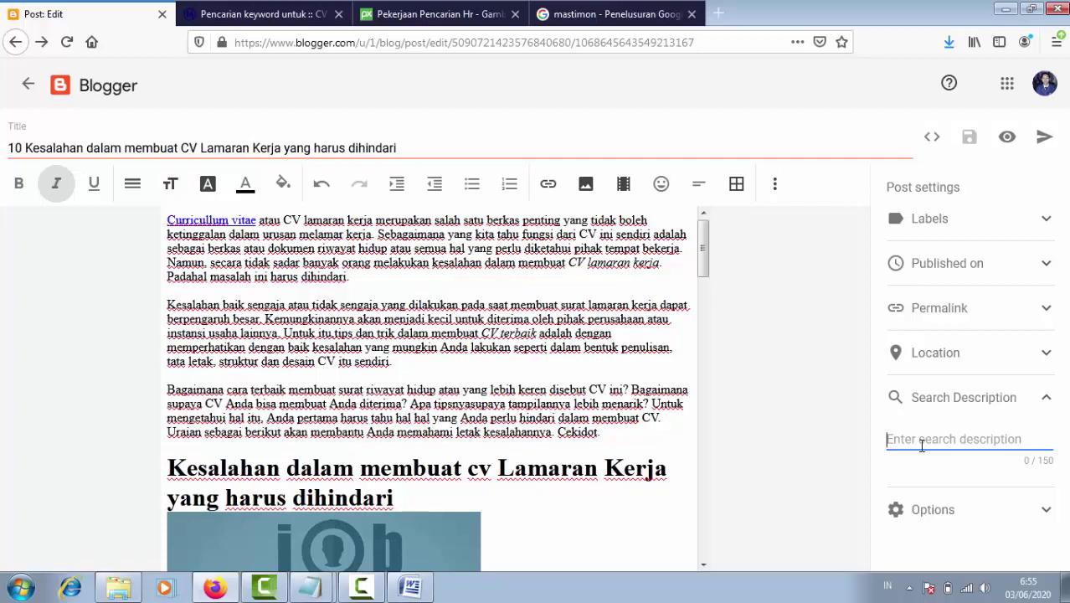
- Set the post's search description to "Banyak pelamar Kerja di Tolak HRD Perusahaan karena kesalahan dalam membuat CV. Berikut ini adalah beberapa yang harus di hindari."
text(Pa)
key(BackSpace)
text(Banyak )
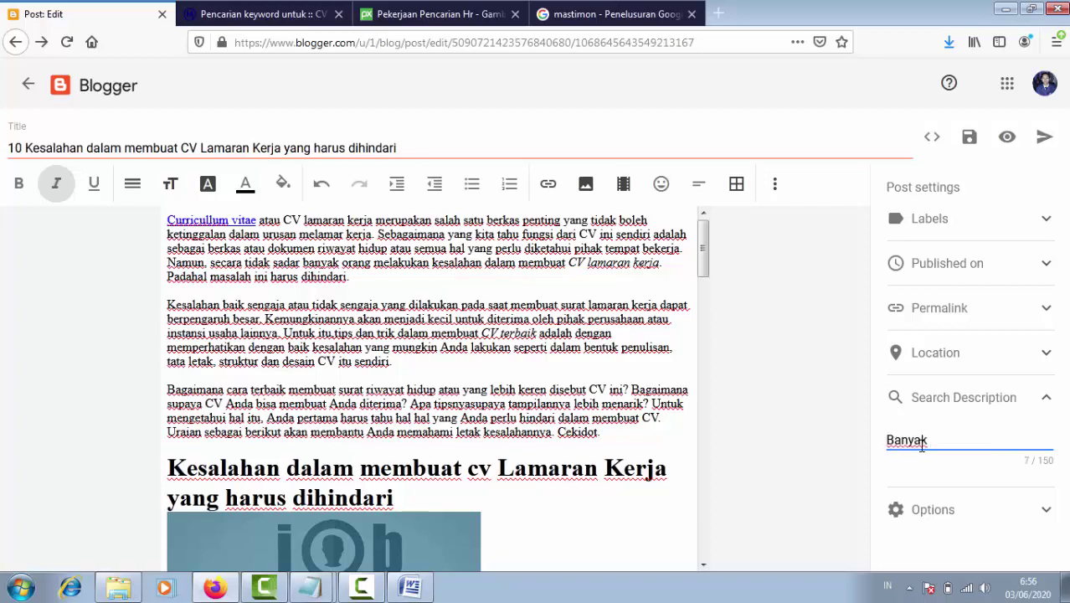
text(pelamar Ker)
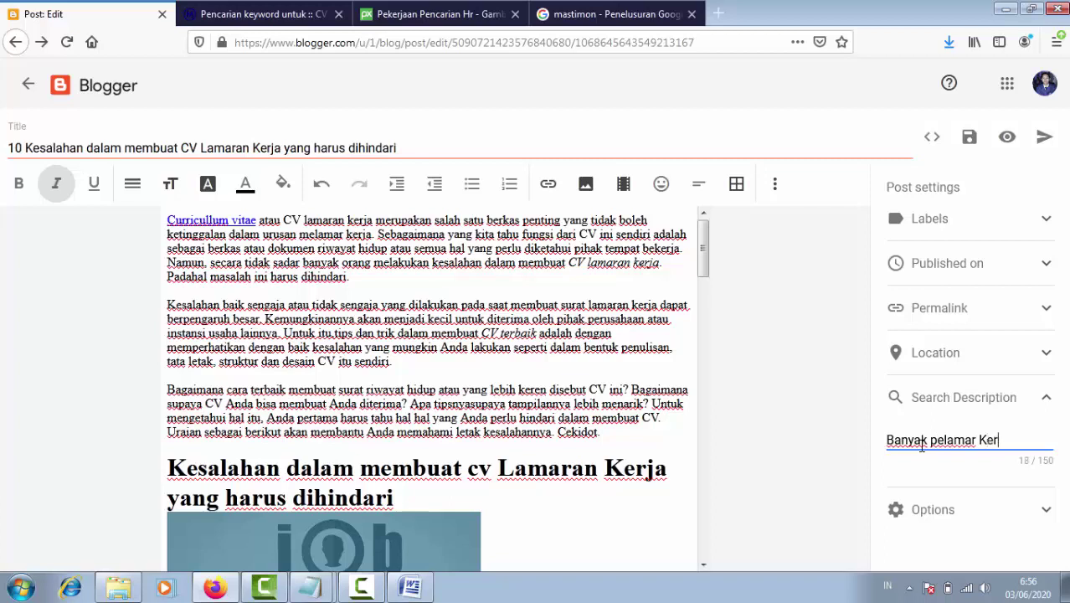
text(ja di Tolah)
key(BackSpace)
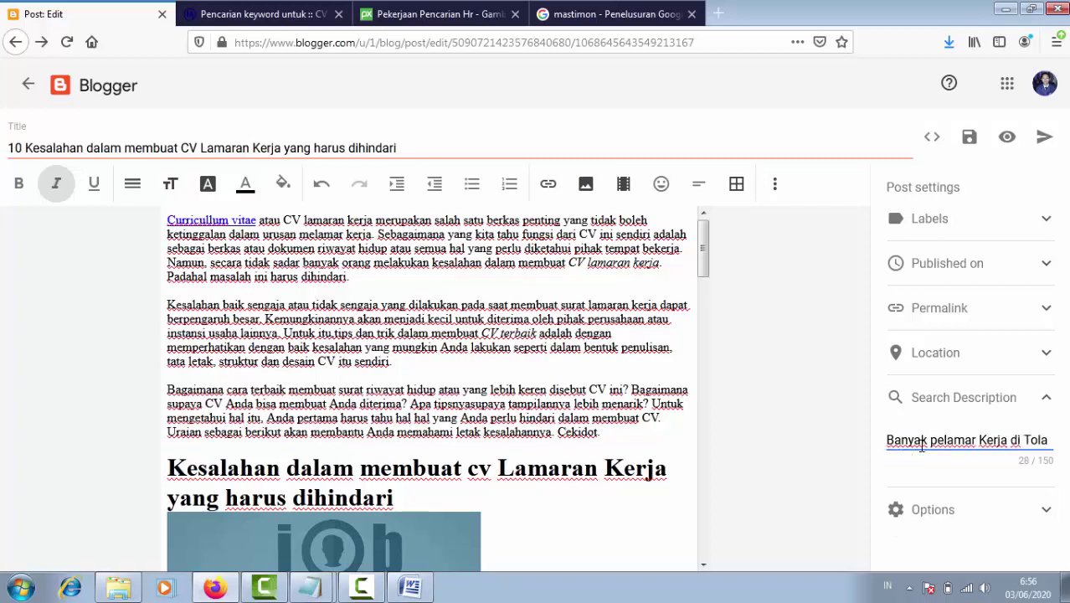
text(k HRD )
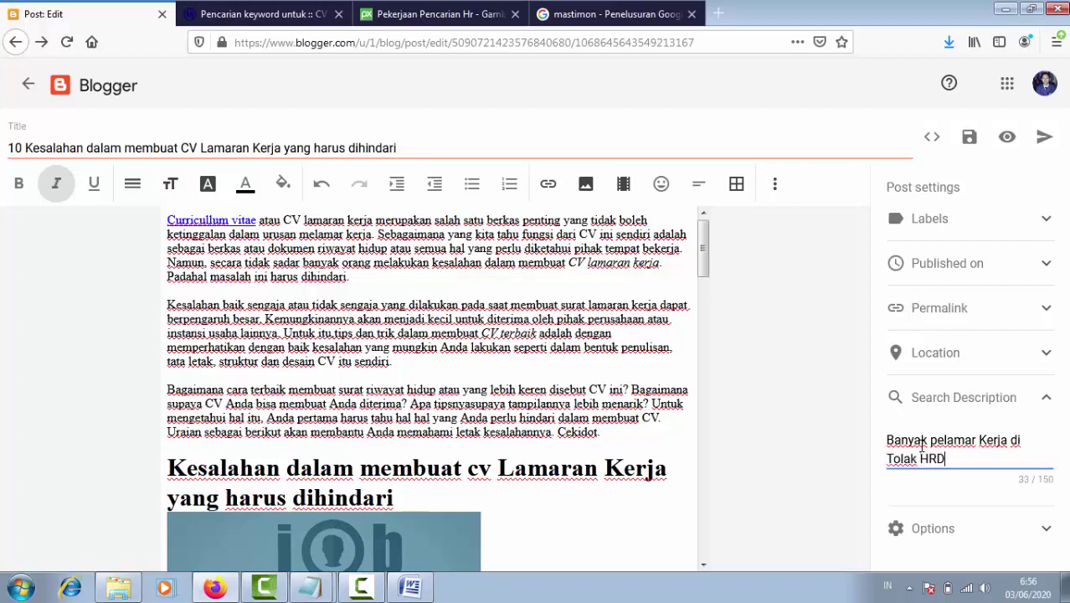
text(Perusahaan )
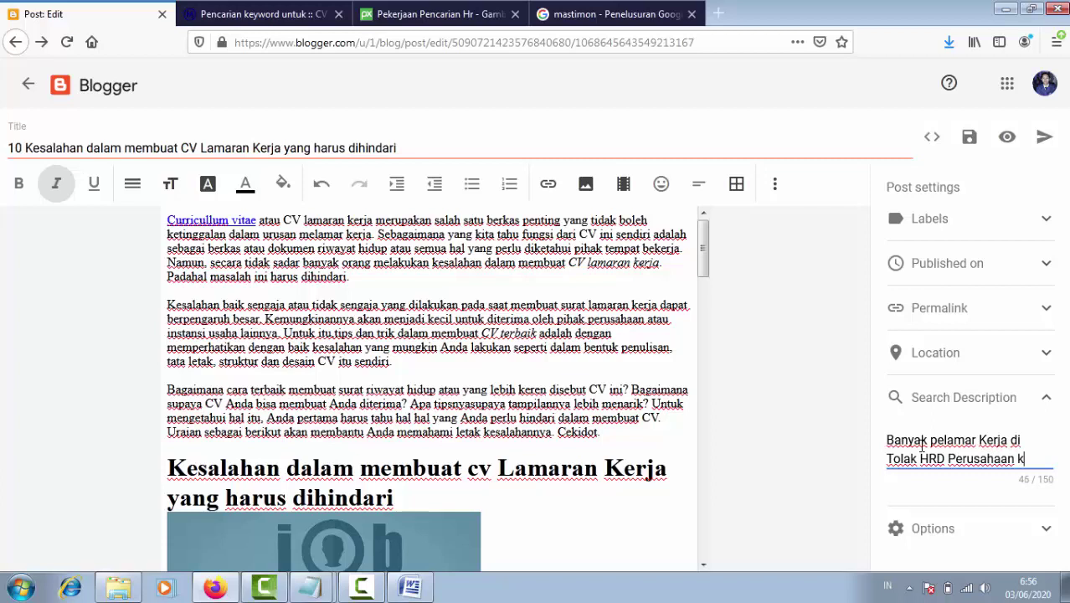
text(karena ke)
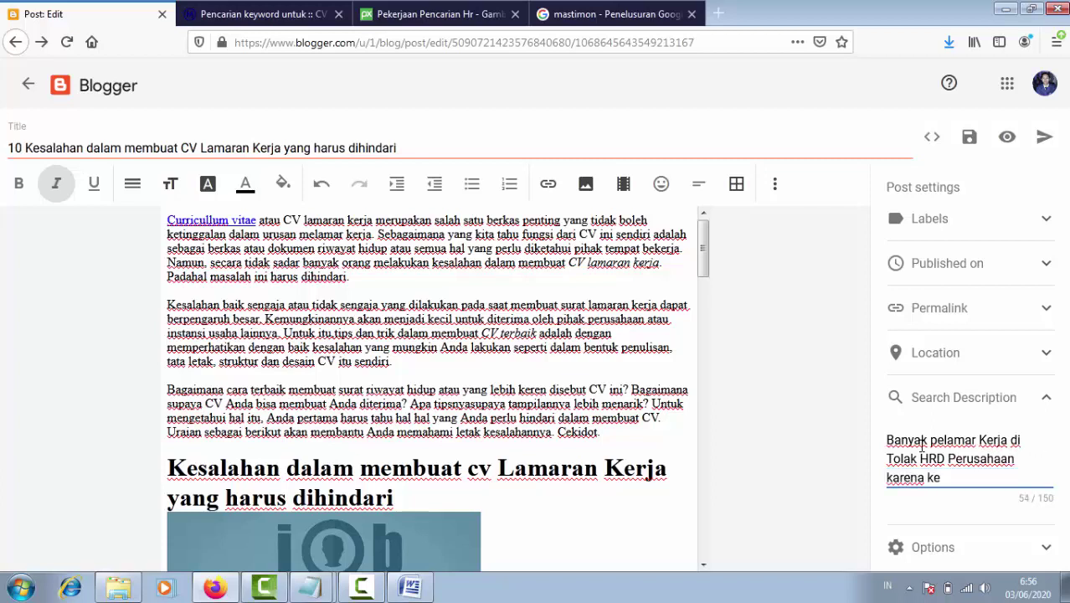
text(salahan dalam mem)
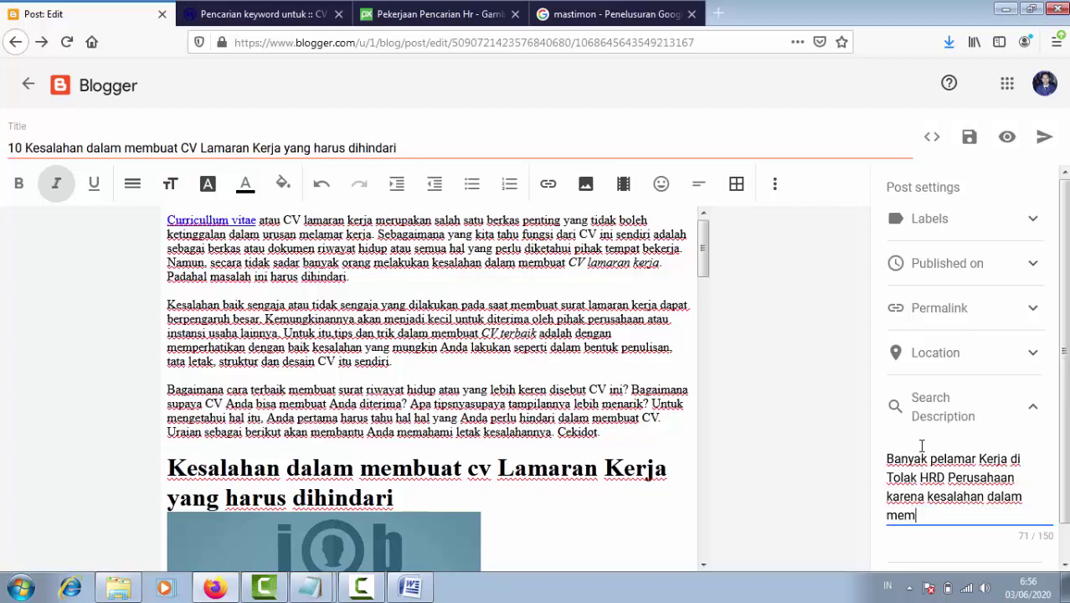
text(buat CV. Berikut )
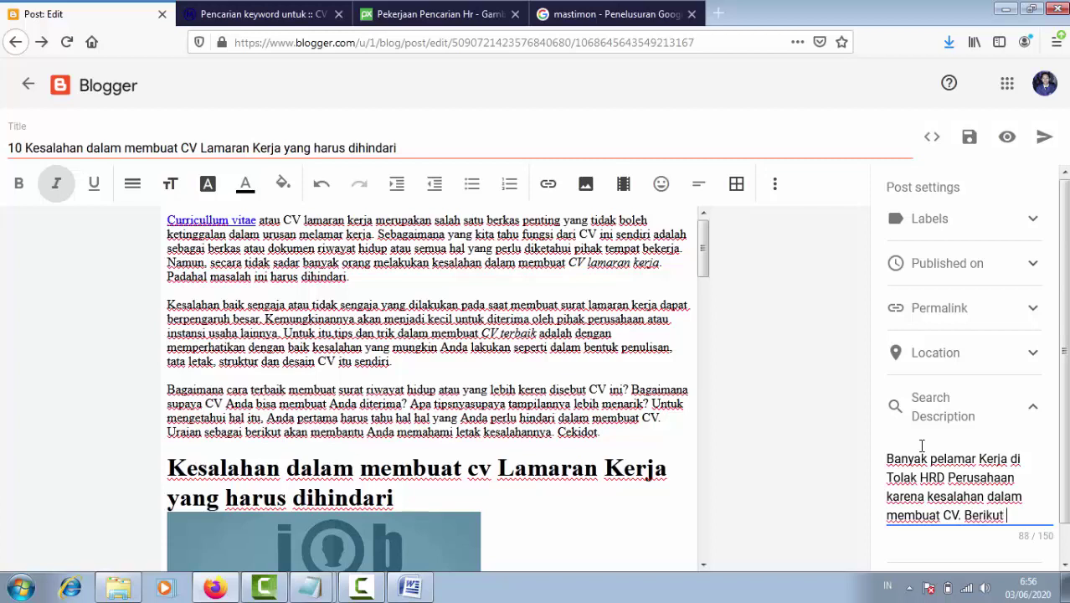
text(ini adalah )
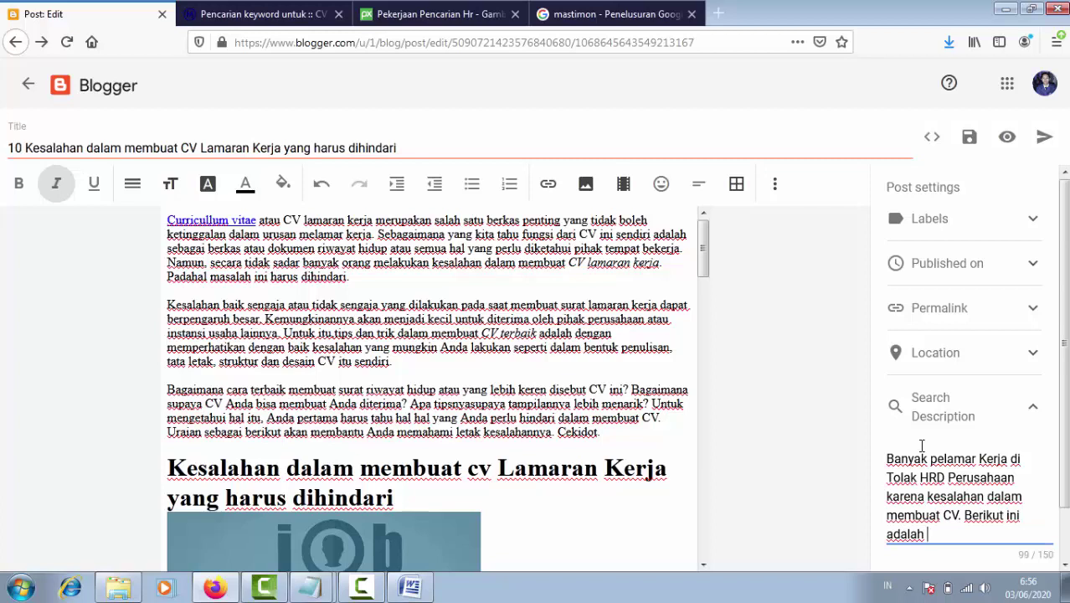
text(beberapa )
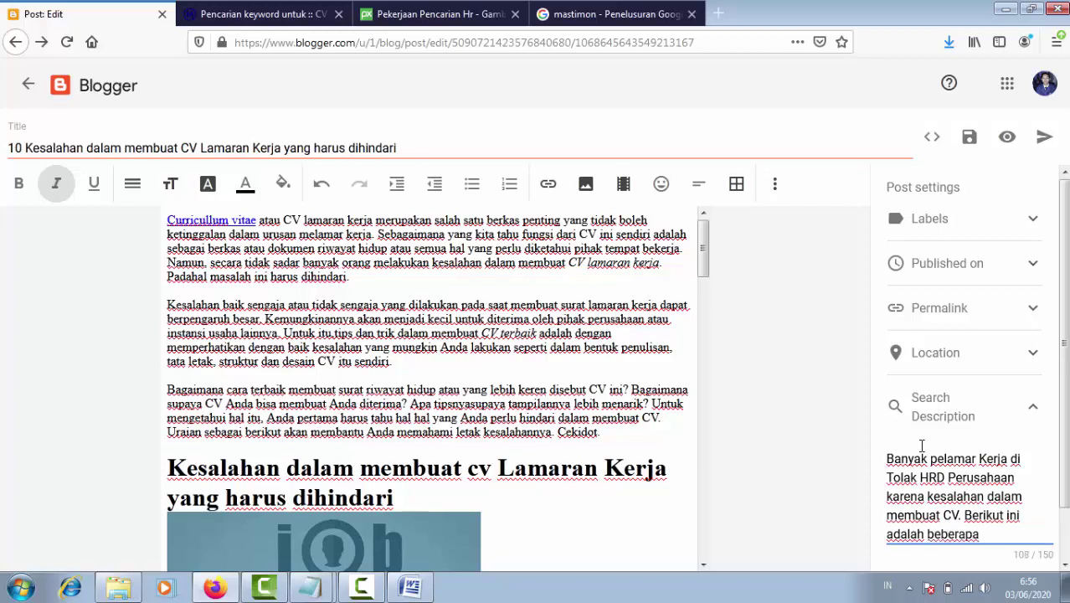
text(yang harus di hin)
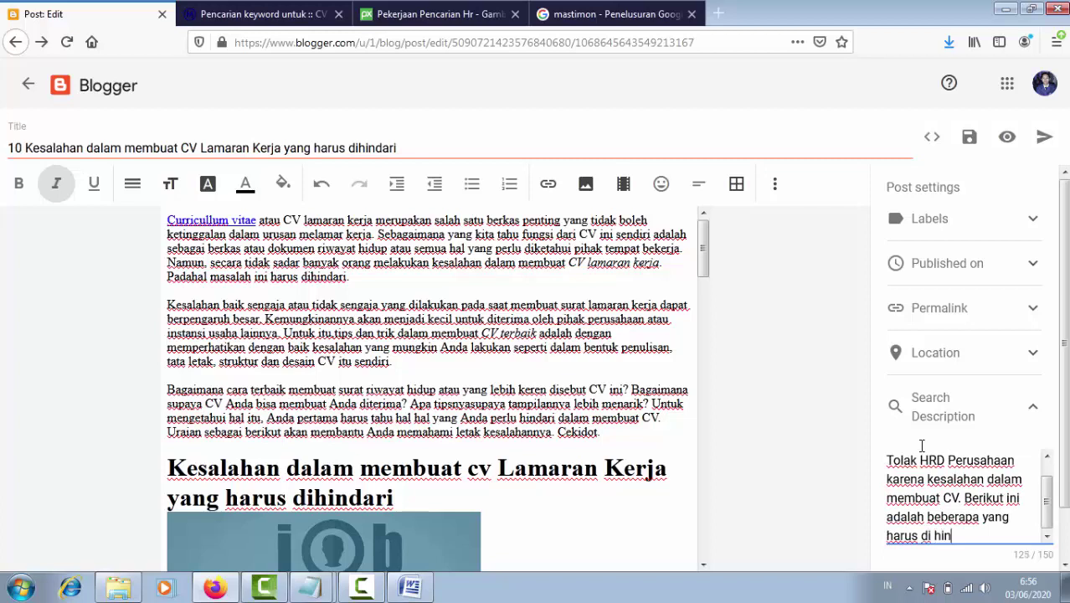
text(dari.)
scroll(1038, 510, down, 1)
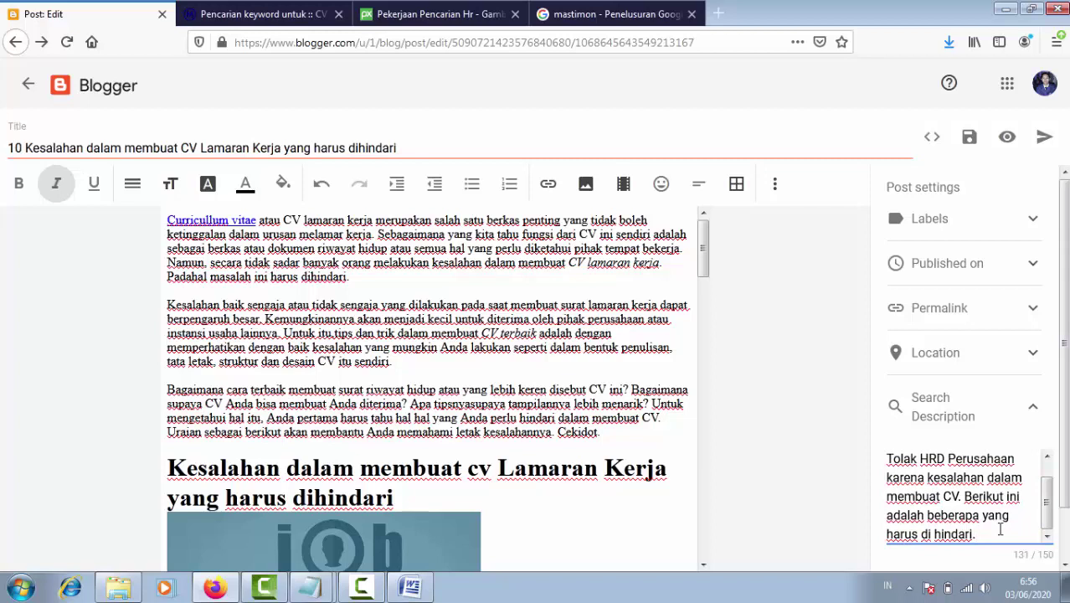
- Try to extend the search description with "Trik ini cukup ampu" and remove the added words again
text(Trik ini cuku)
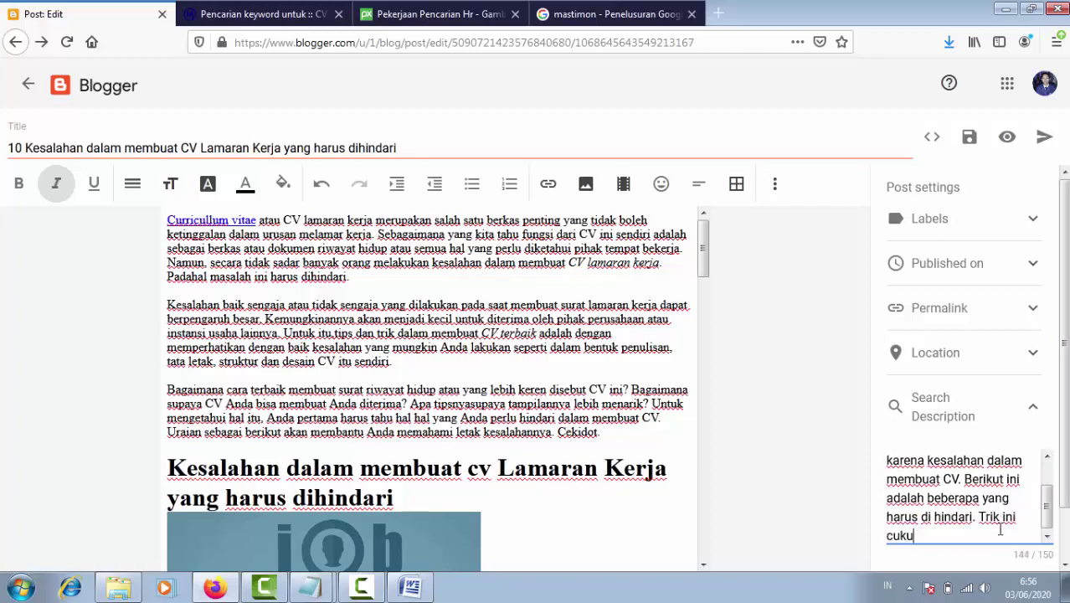
text(p ampu)
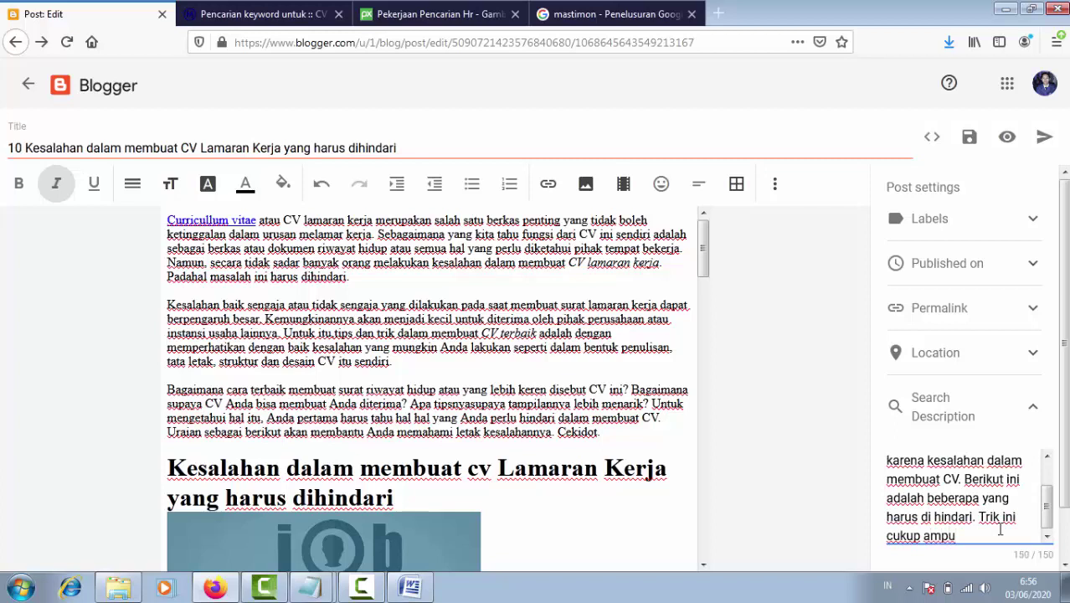
key(BackSpace)
key(BackSpace)
key(BackSpace)
key(BackSpace)
key(BackSpace)
key(BackSpace)
key(BackSpace)
key(BackSpace)
key(BackSpace)
key(BackSpace)
key(BackSpace)
key(BackSpace)
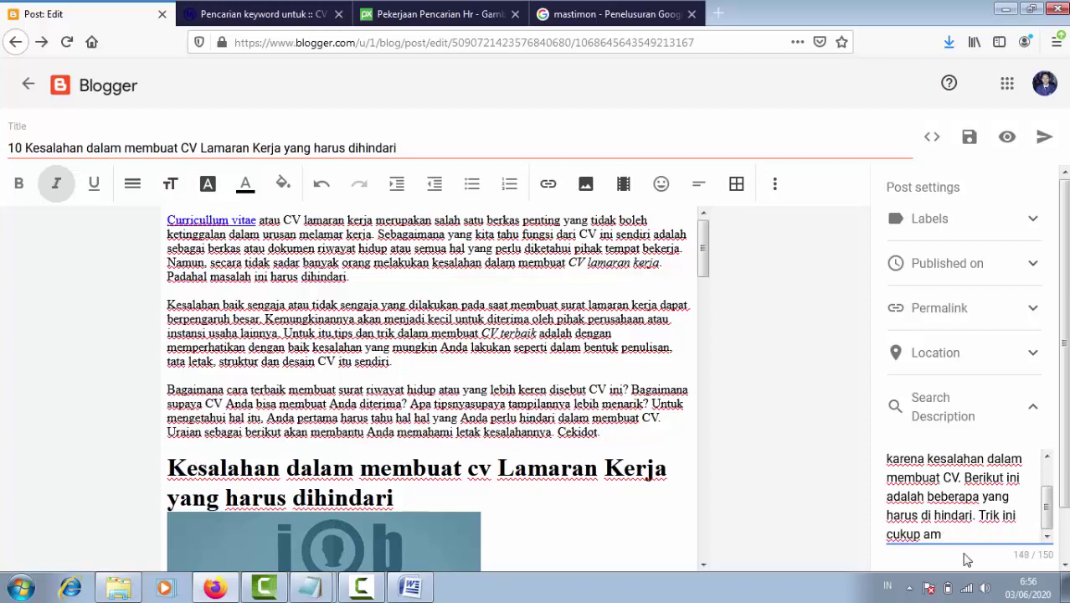
key(BackSpace)
key(BackSpace)
key(BackSpace)
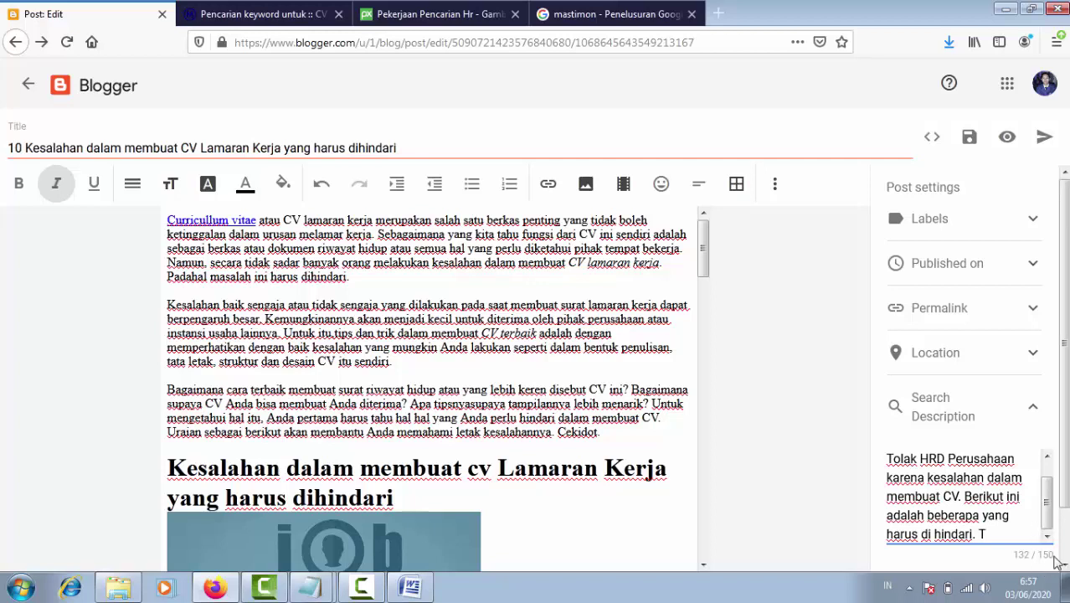
key(BackSpace)
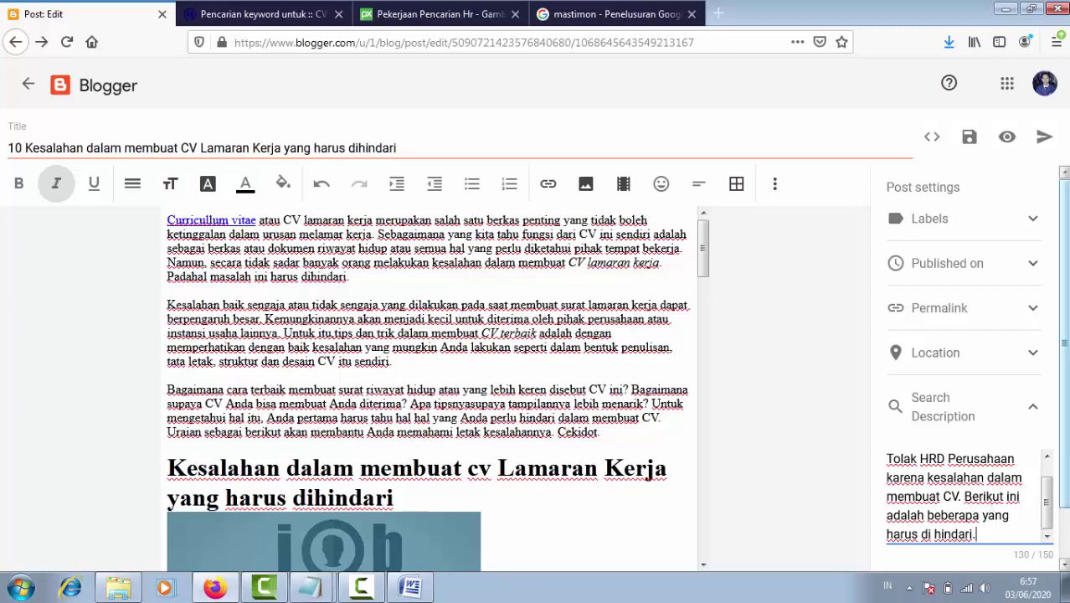
- Check the reader comments options of the post and look over the article's text once more
scroll(1063, 352, down, 1)
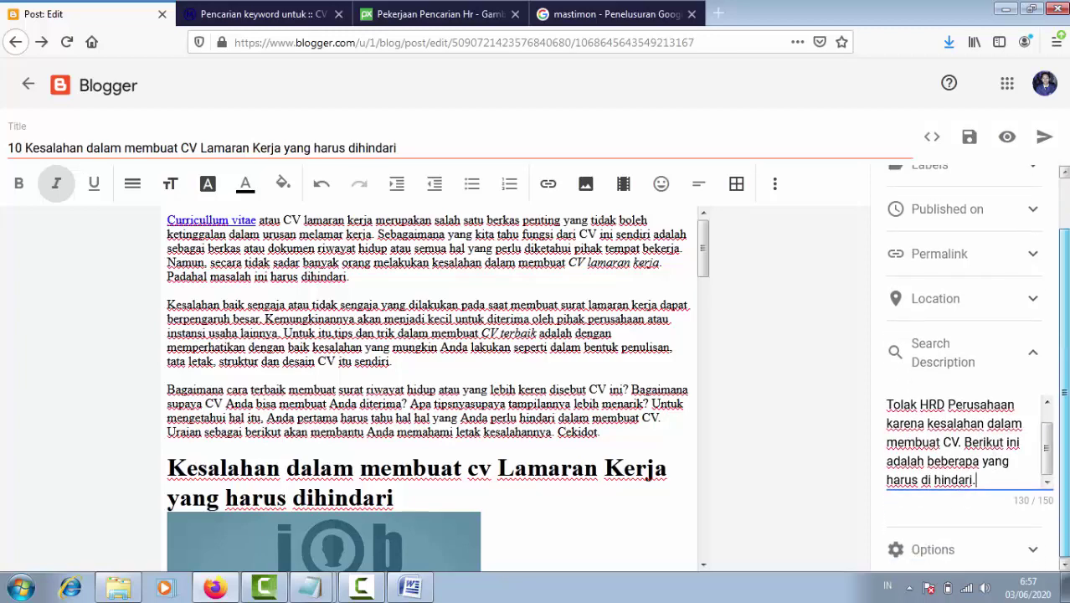
click(1034, 551)
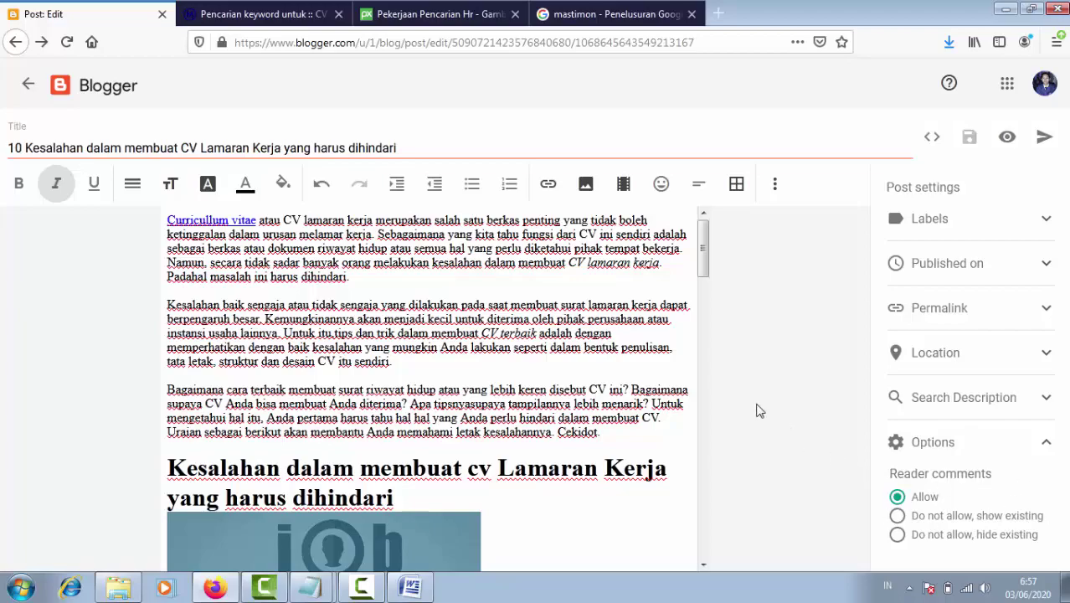
scroll(312, 315, down, 20)
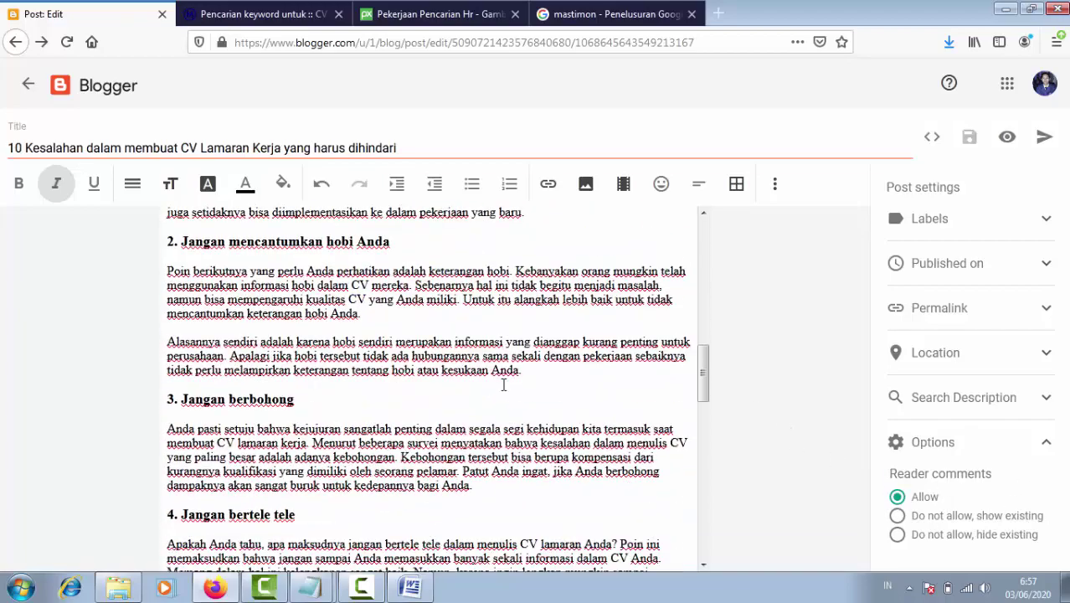
scroll(427, 340, up, 20)
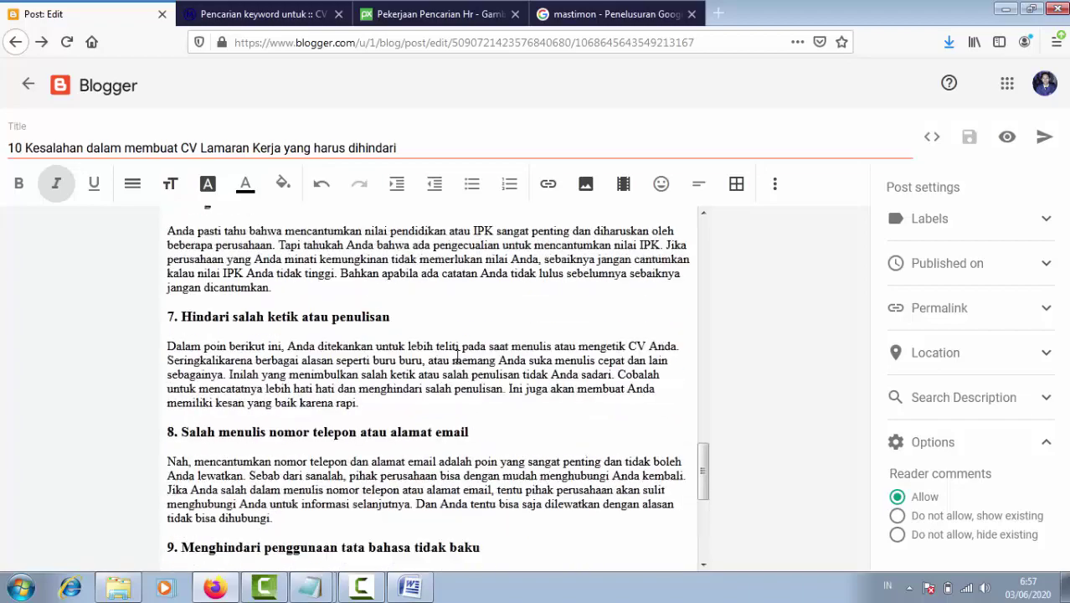
scroll(241, 288, up, 3)
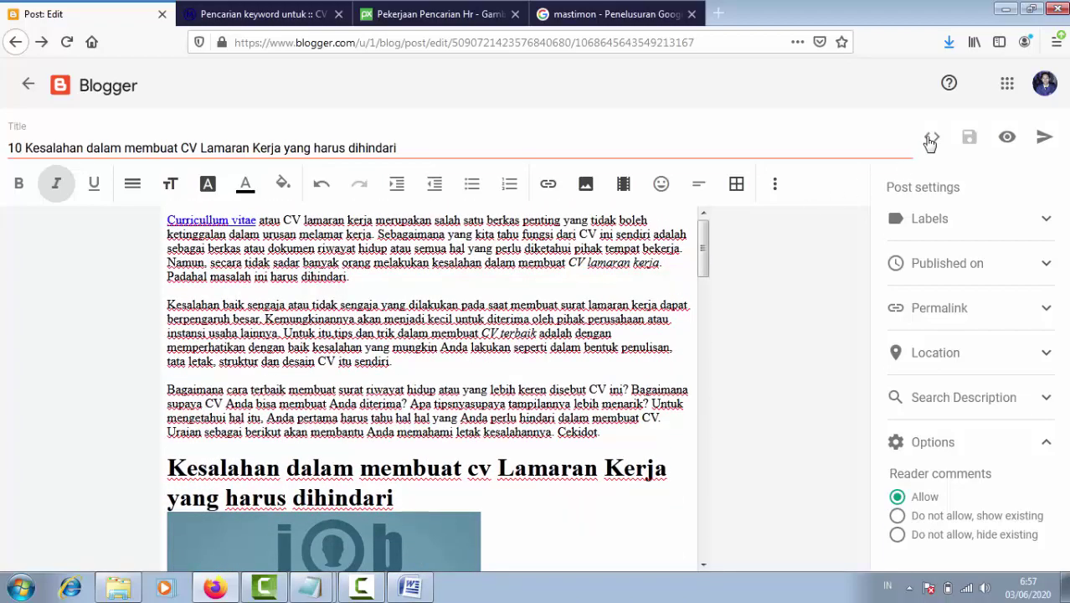
- Examine the post's HTML source and read through the whole formatted article, from the introduction to the closing paragraphs
click(930, 140)
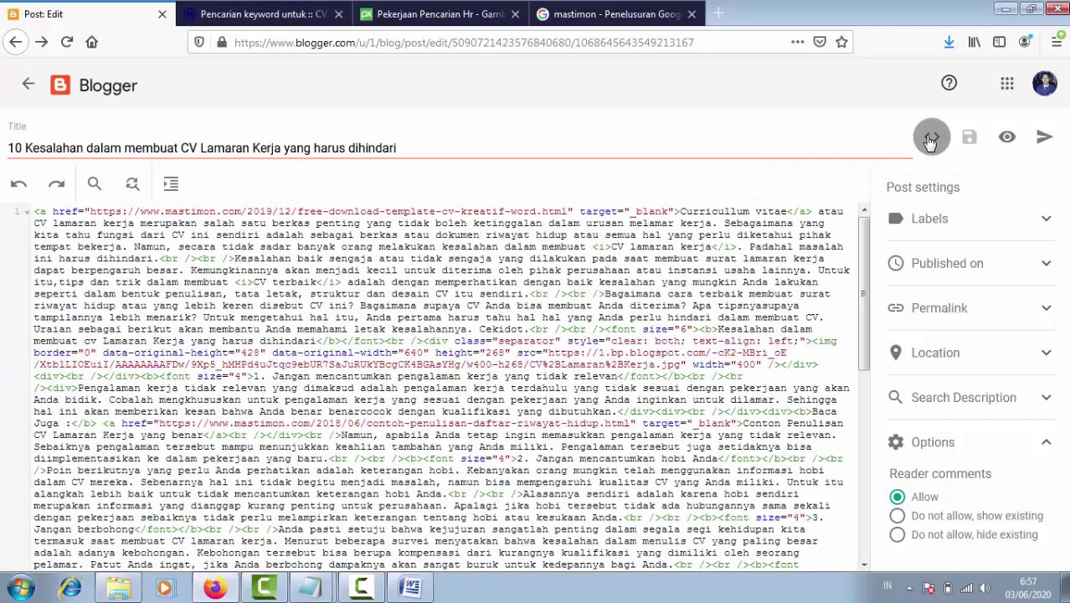
click(930, 139)
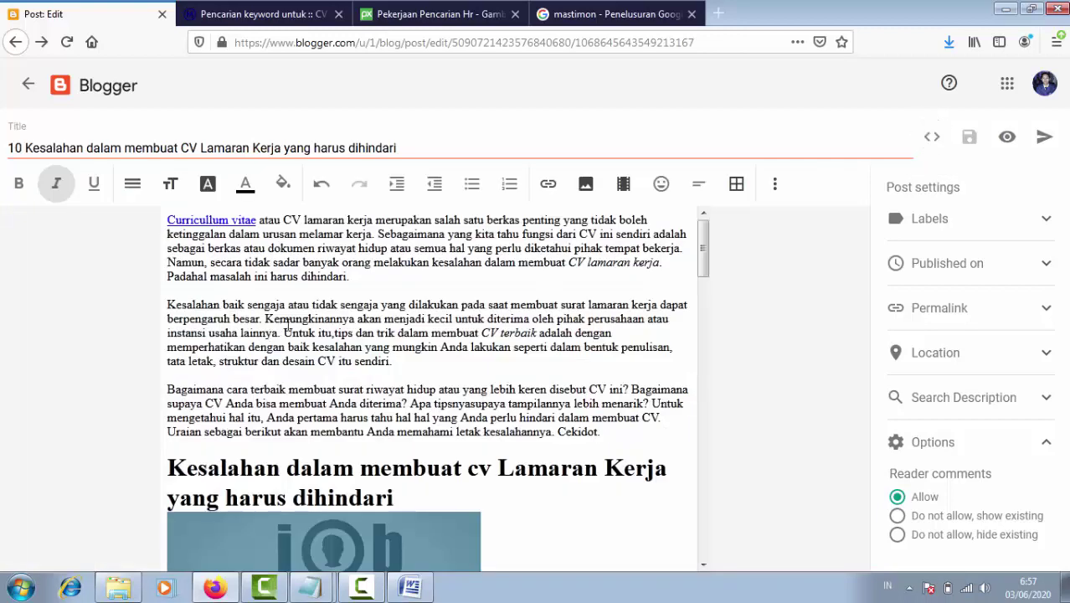
scroll(287, 325, down, 5)
scroll(269, 366, down, 5)
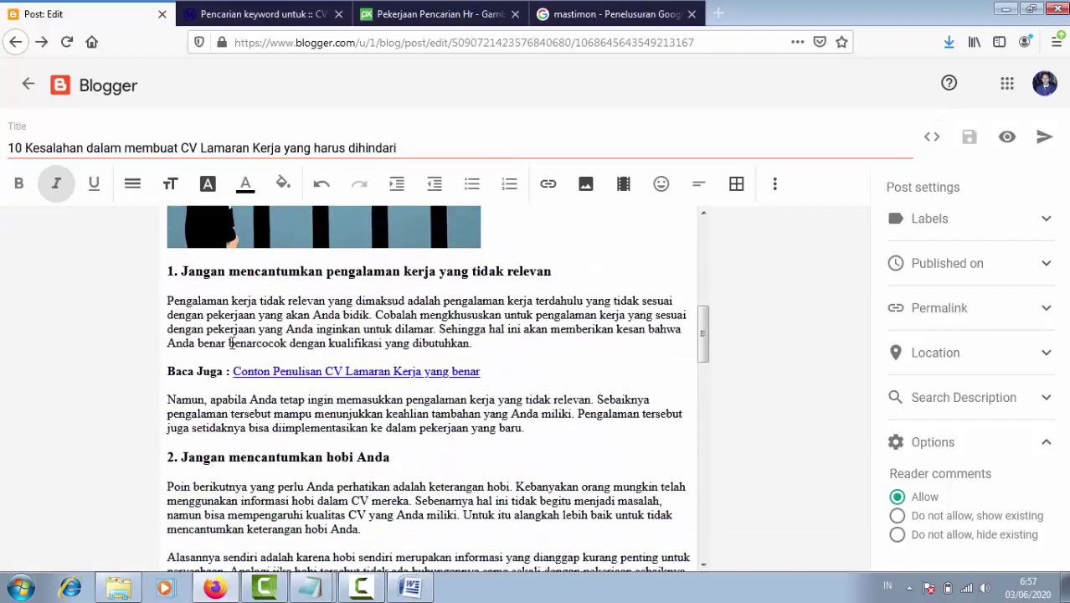
scroll(209, 410, down, 10)
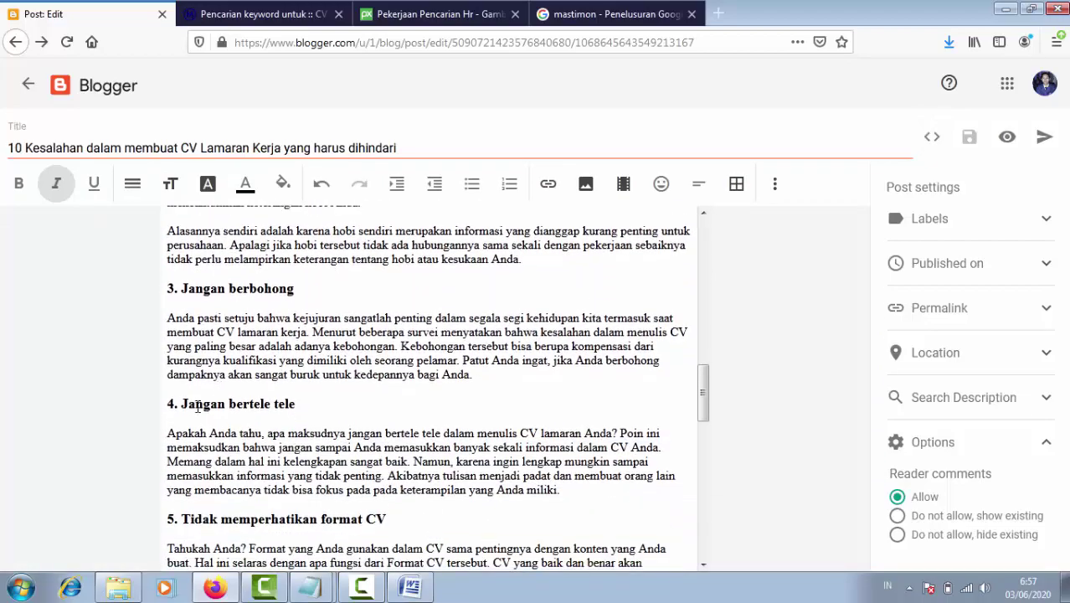
scroll(213, 427, down, 12)
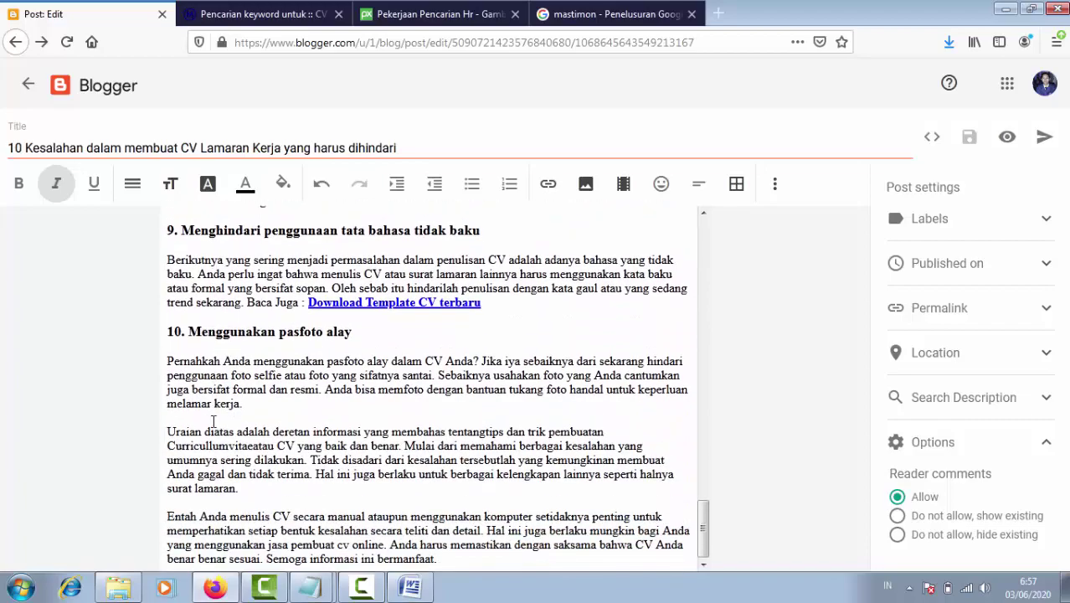
scroll(214, 420, up, 12)
scroll(214, 420, up, 20)
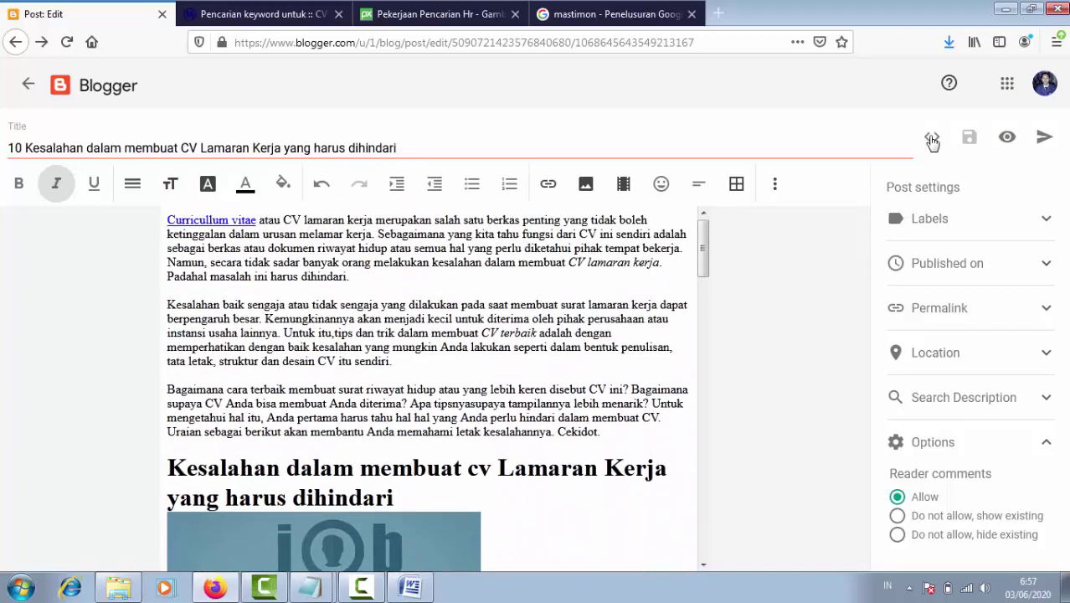
click(932, 138)
click(931, 137)
scroll(401, 373, down, 20)
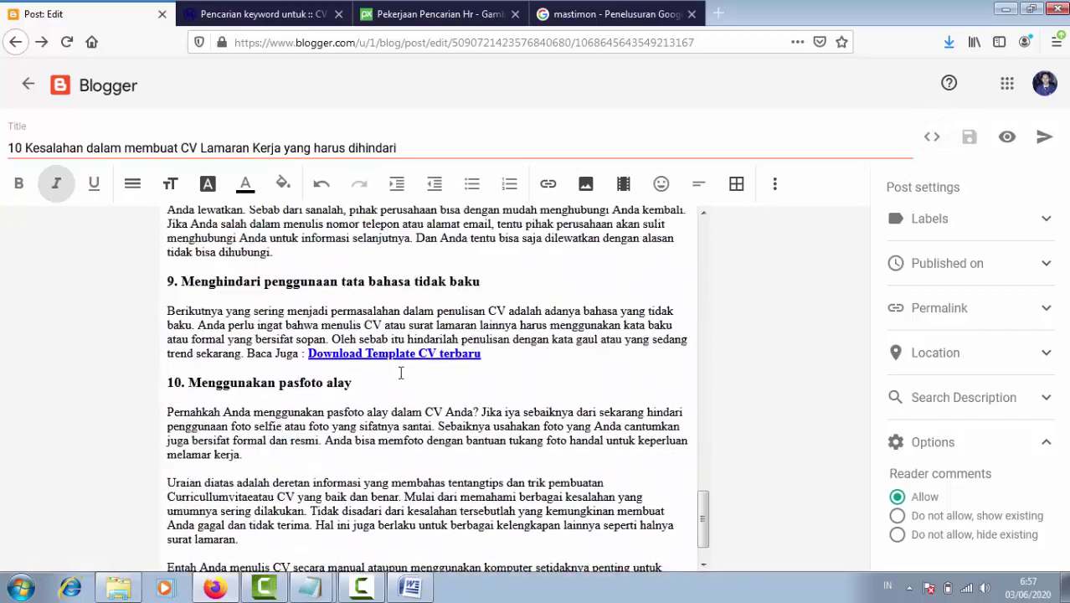
scroll(401, 373, up, 20)
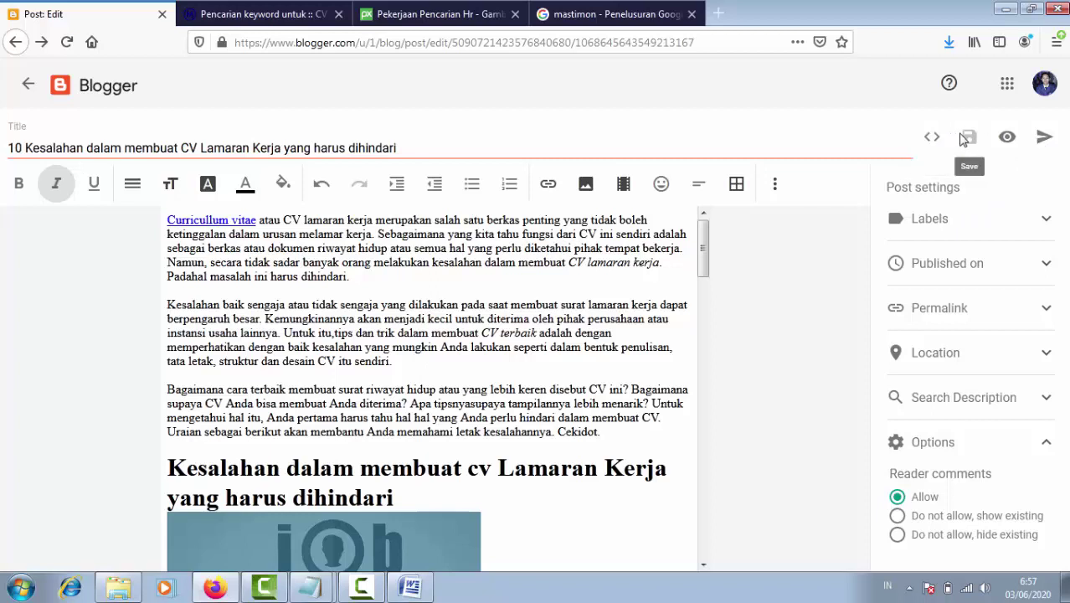
- Publish the post about CV mistakes to the blog and open its live page from the list of published posts
click(1043, 139)
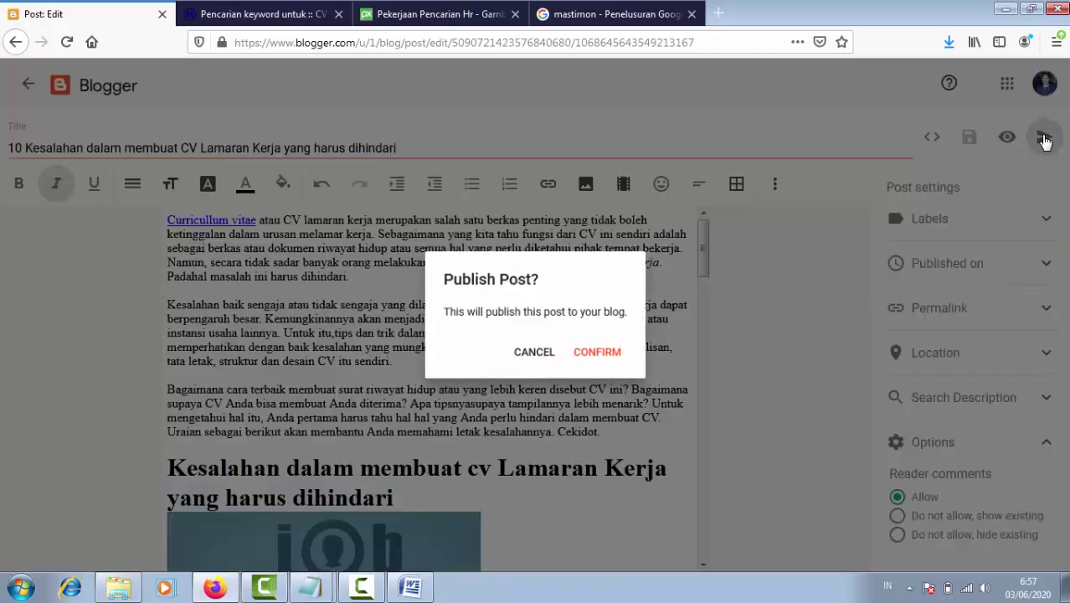
click(608, 354)
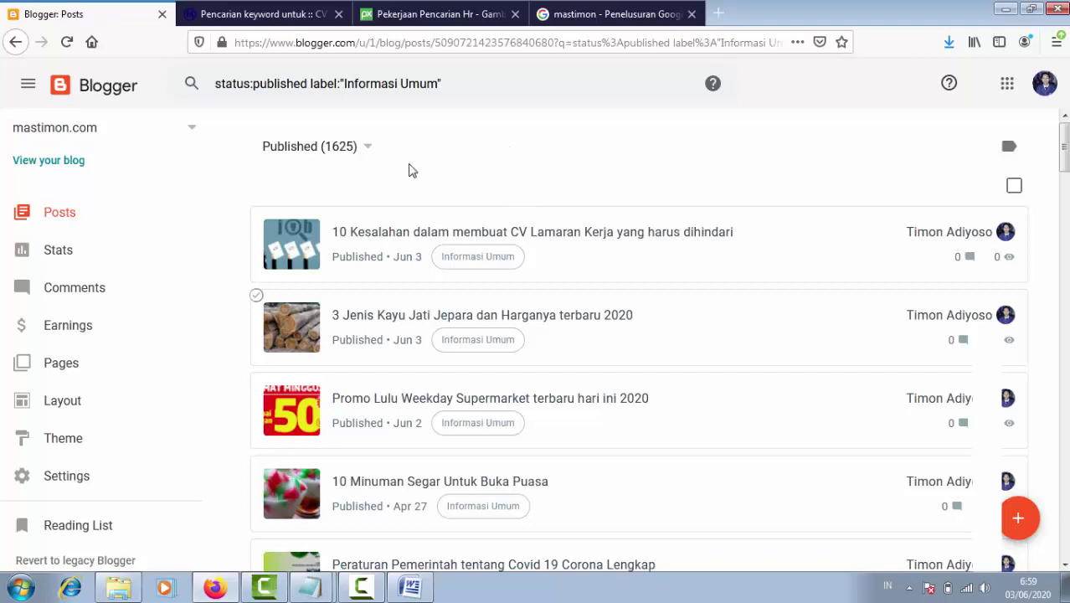
mouse_move(583, 242)
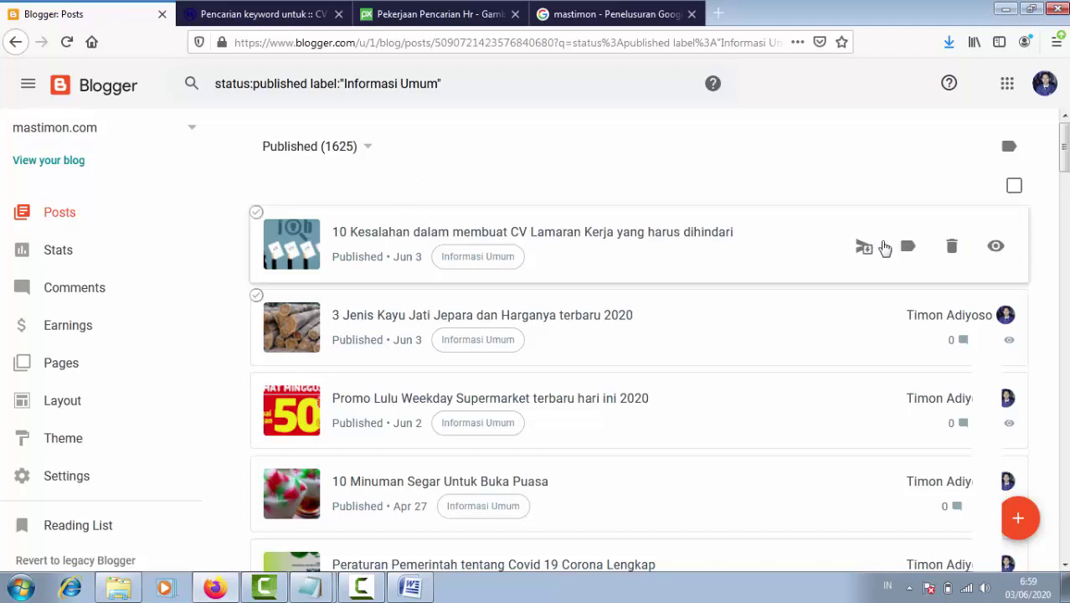
click(996, 248)
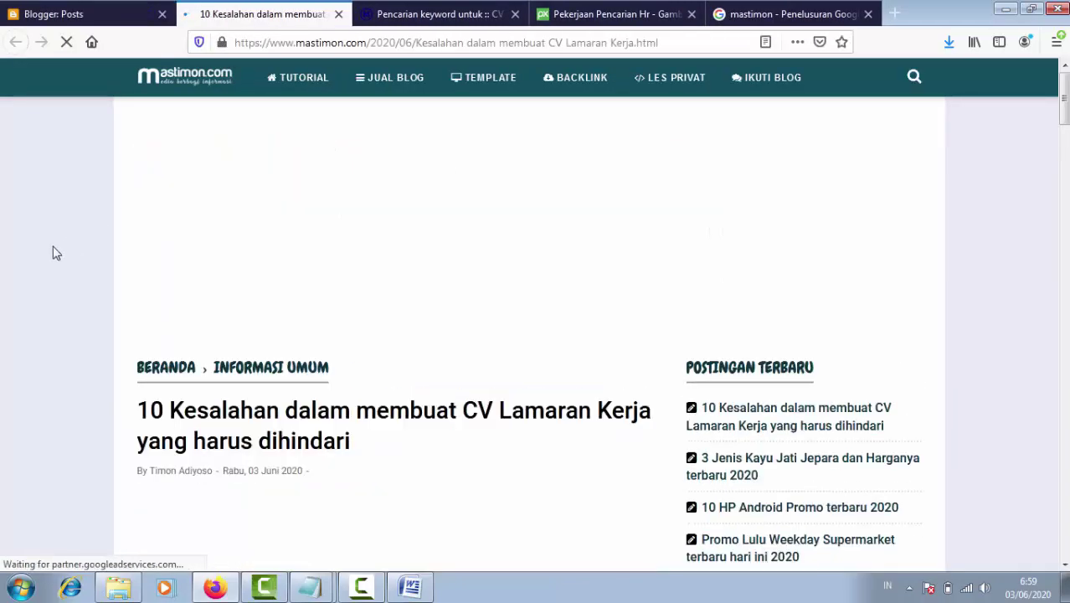
- Look through the live article down to its closing paragraph and go to the mastimon.com homepage to view its latest posts
scroll(53, 253, down, 9)
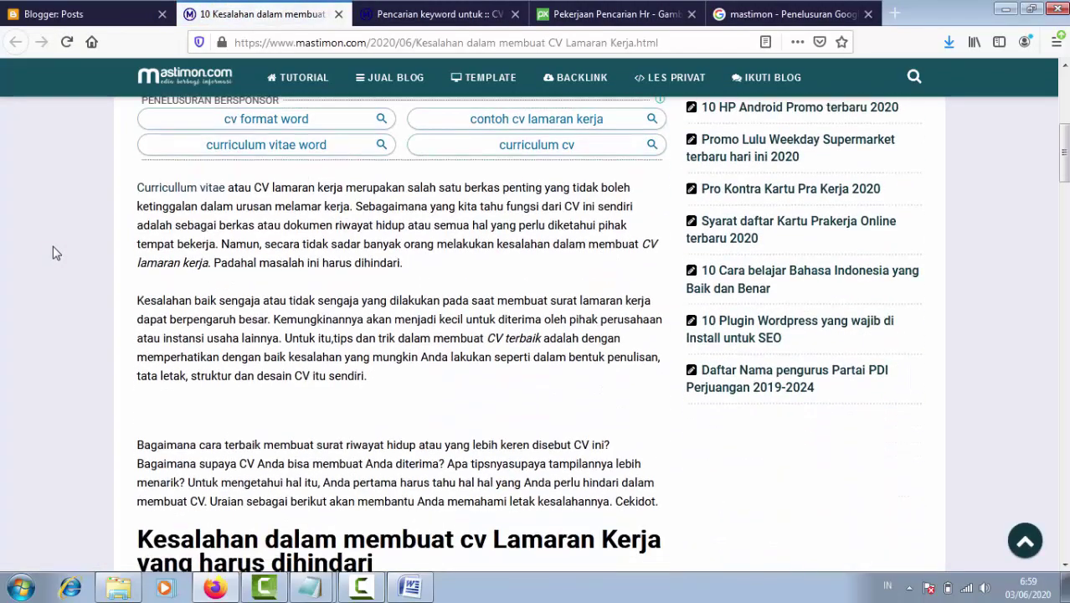
scroll(53, 253, down, 10)
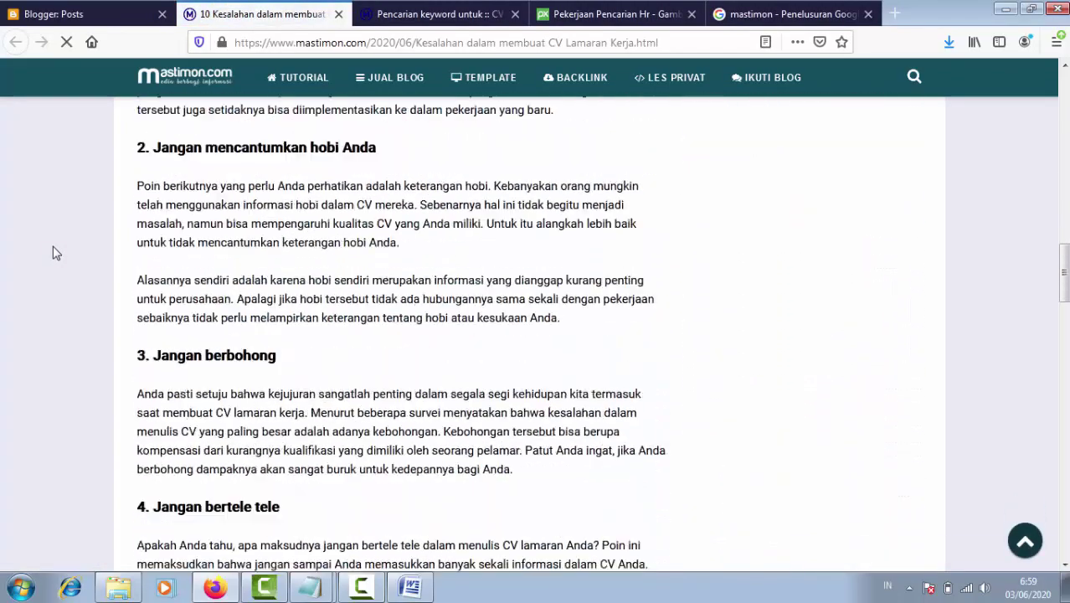
scroll(53, 252, down, 12)
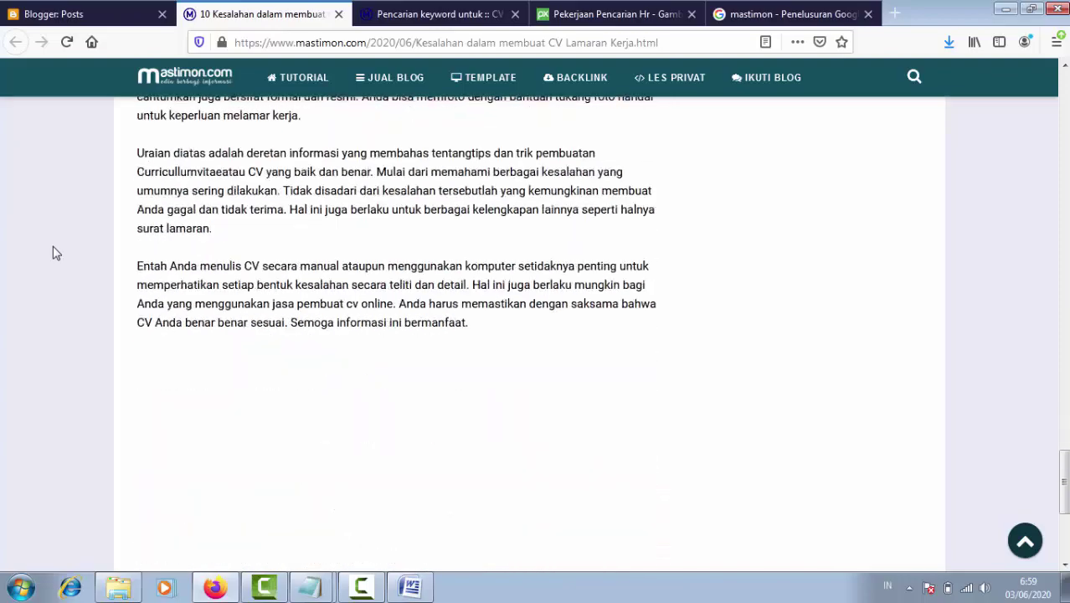
scroll(53, 253, up, 15)
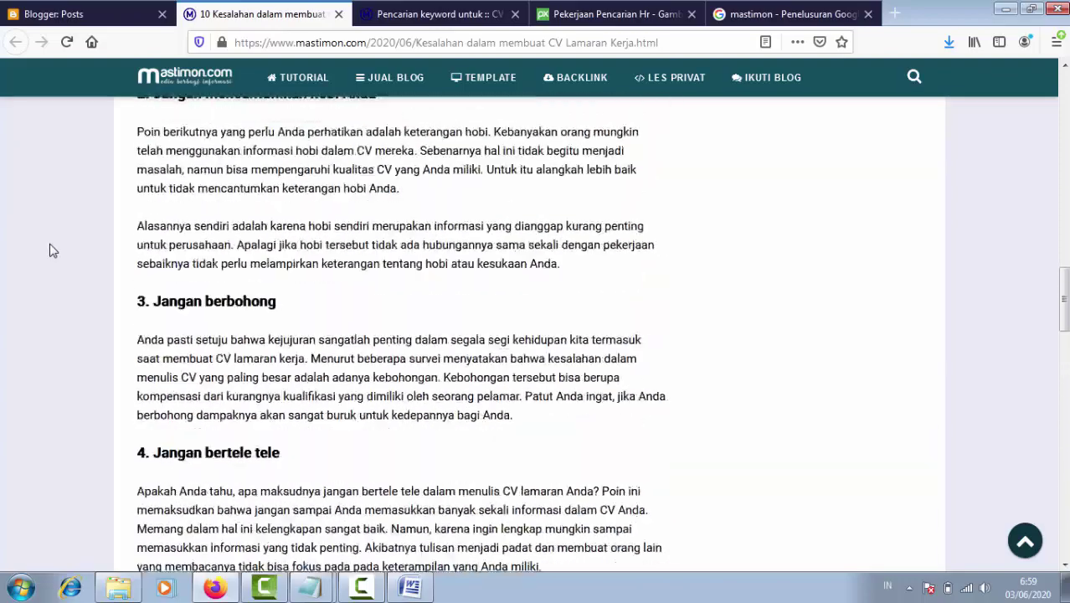
scroll(49, 249, up, 10)
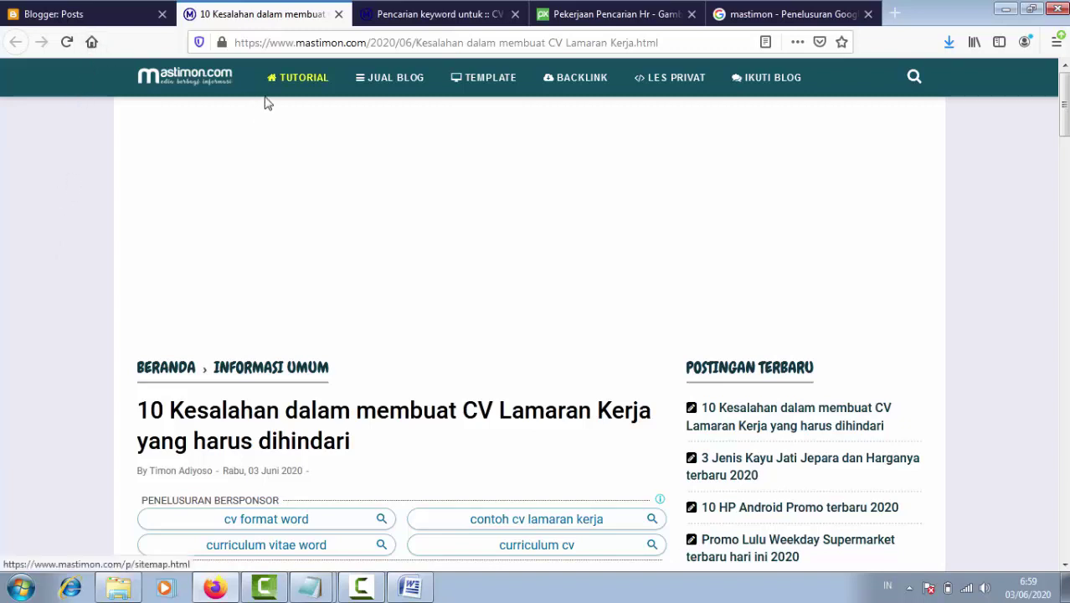
click(198, 78)
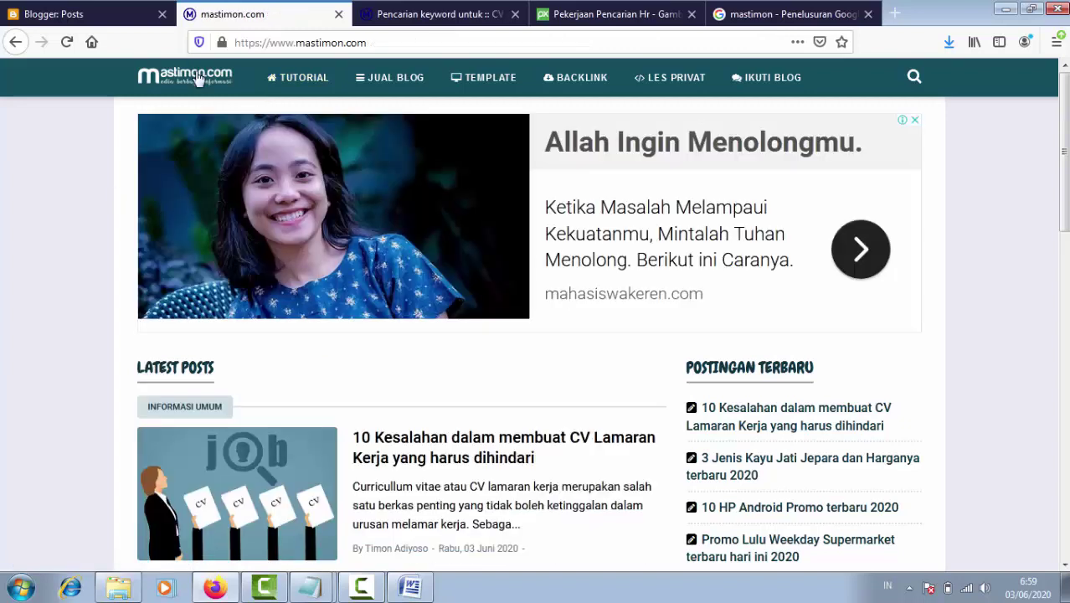